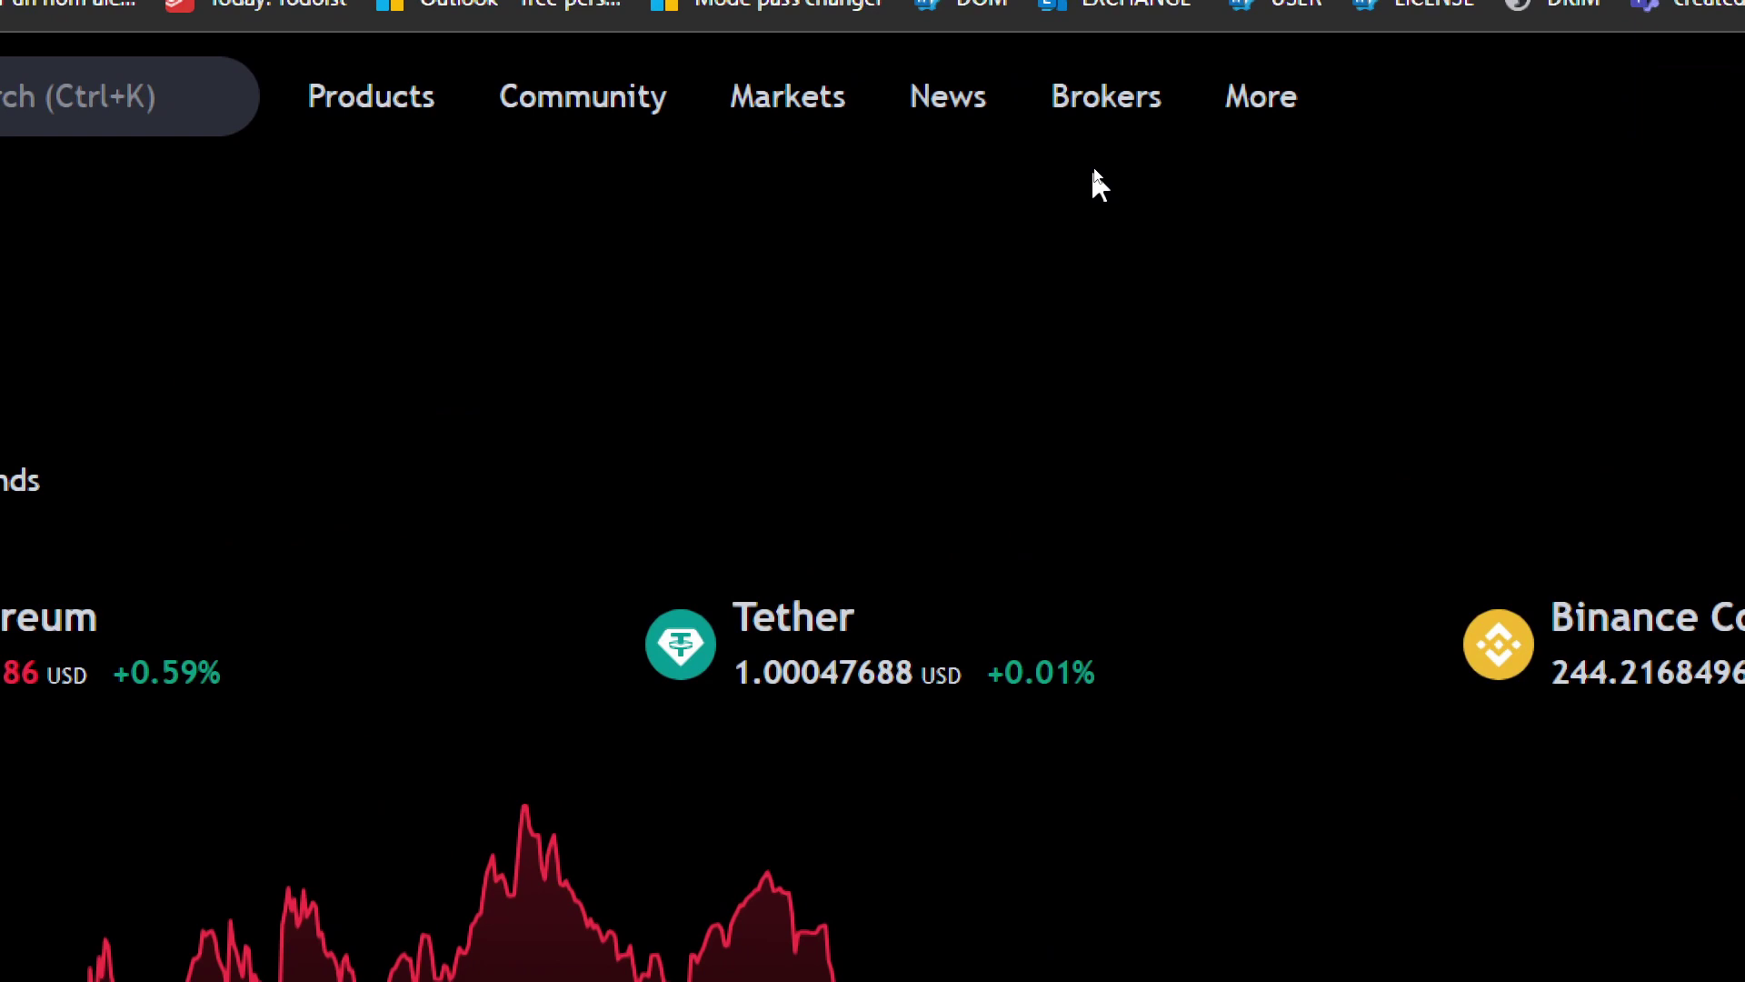
Open the Brokers 'Compare and review' page, scroll through the featured brokers, then return home
mouse_move(793, 131)
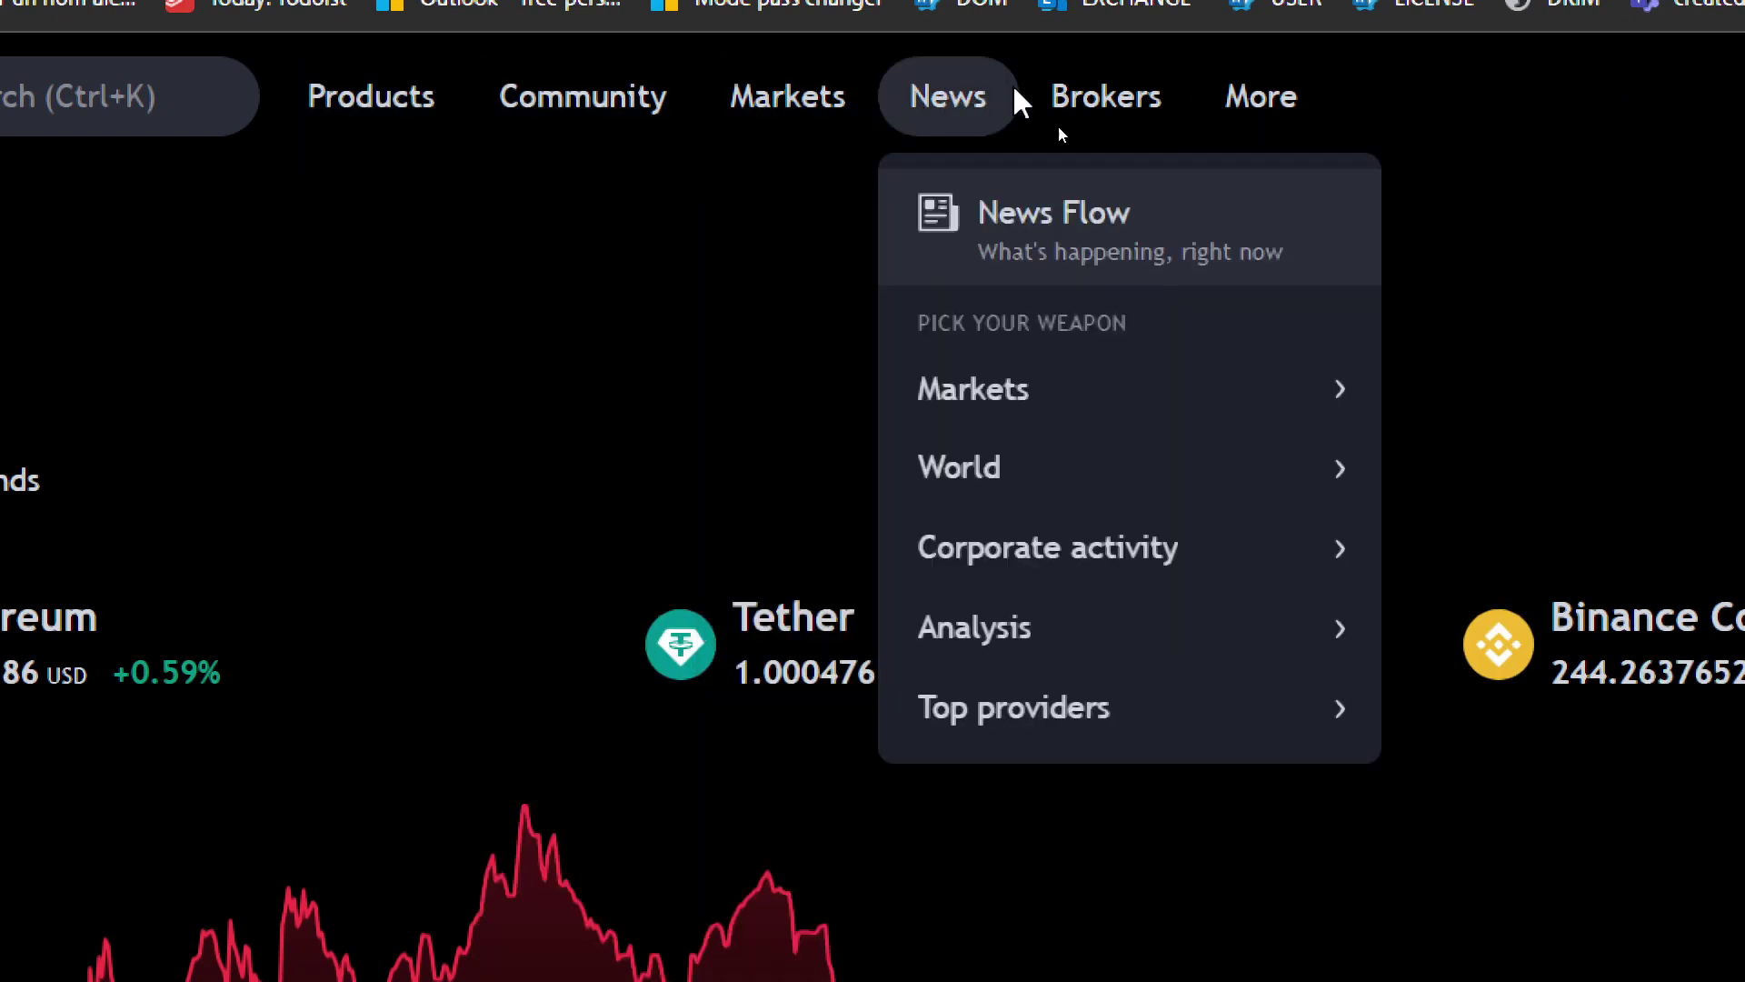
mouse_move(1156, 91)
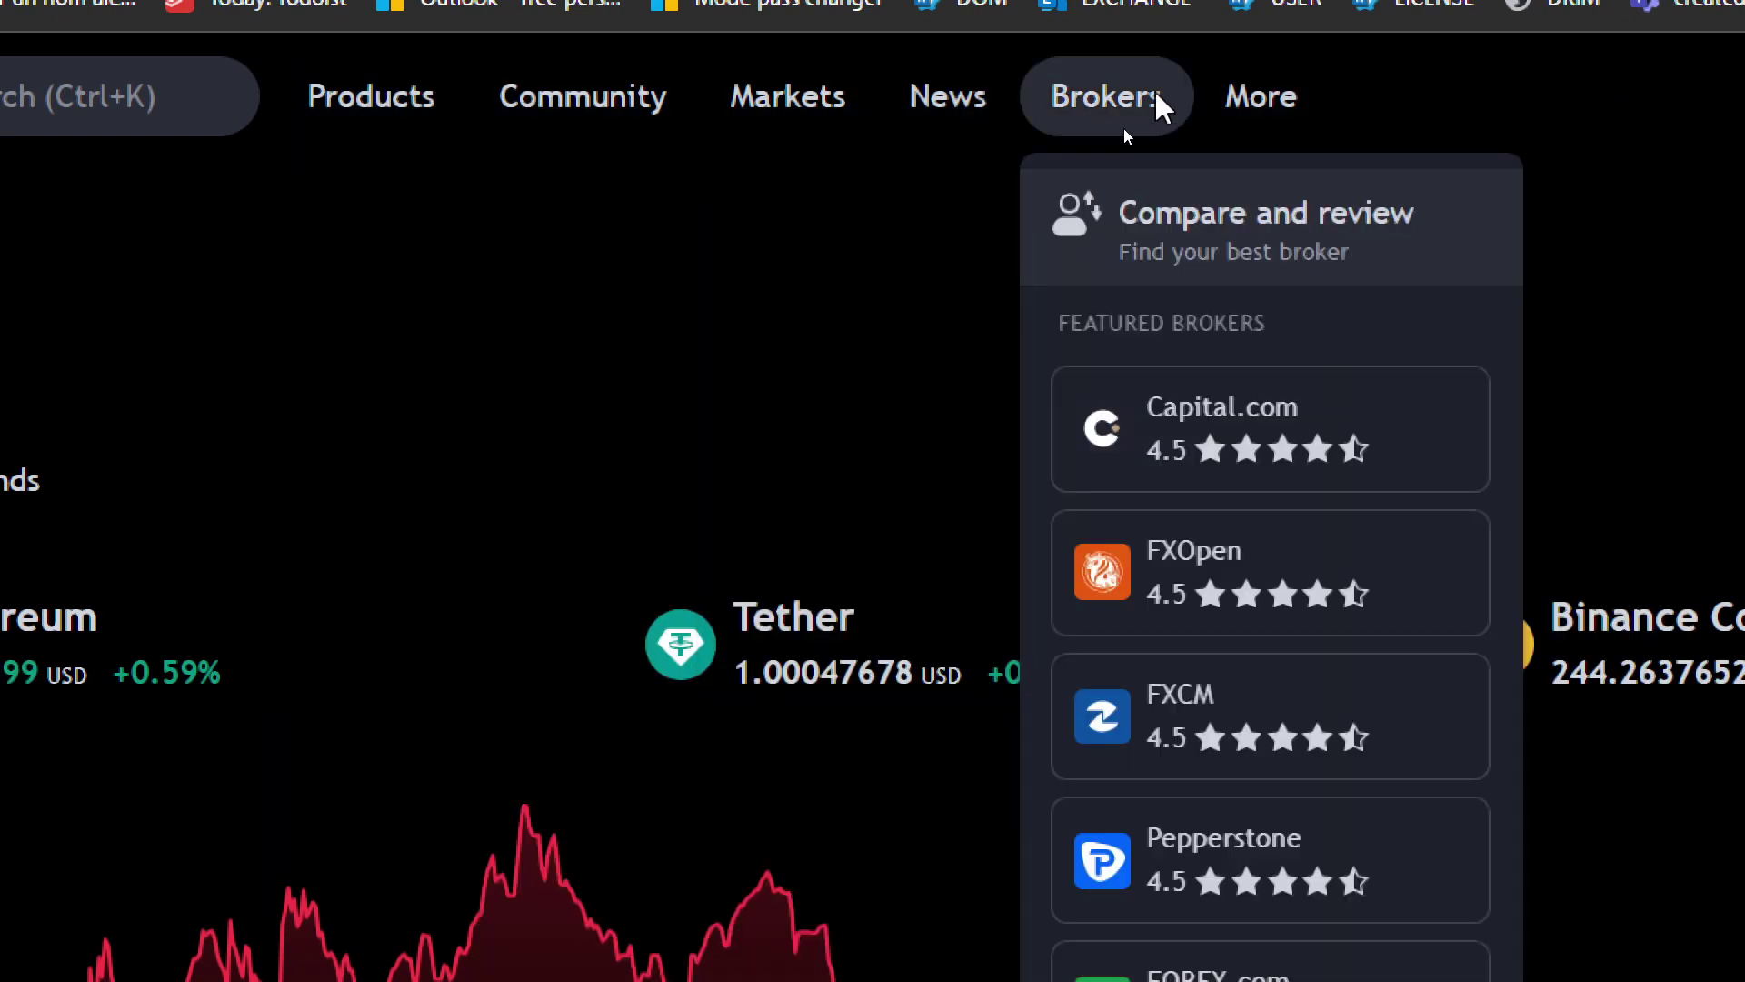
left_click(1141, 260)
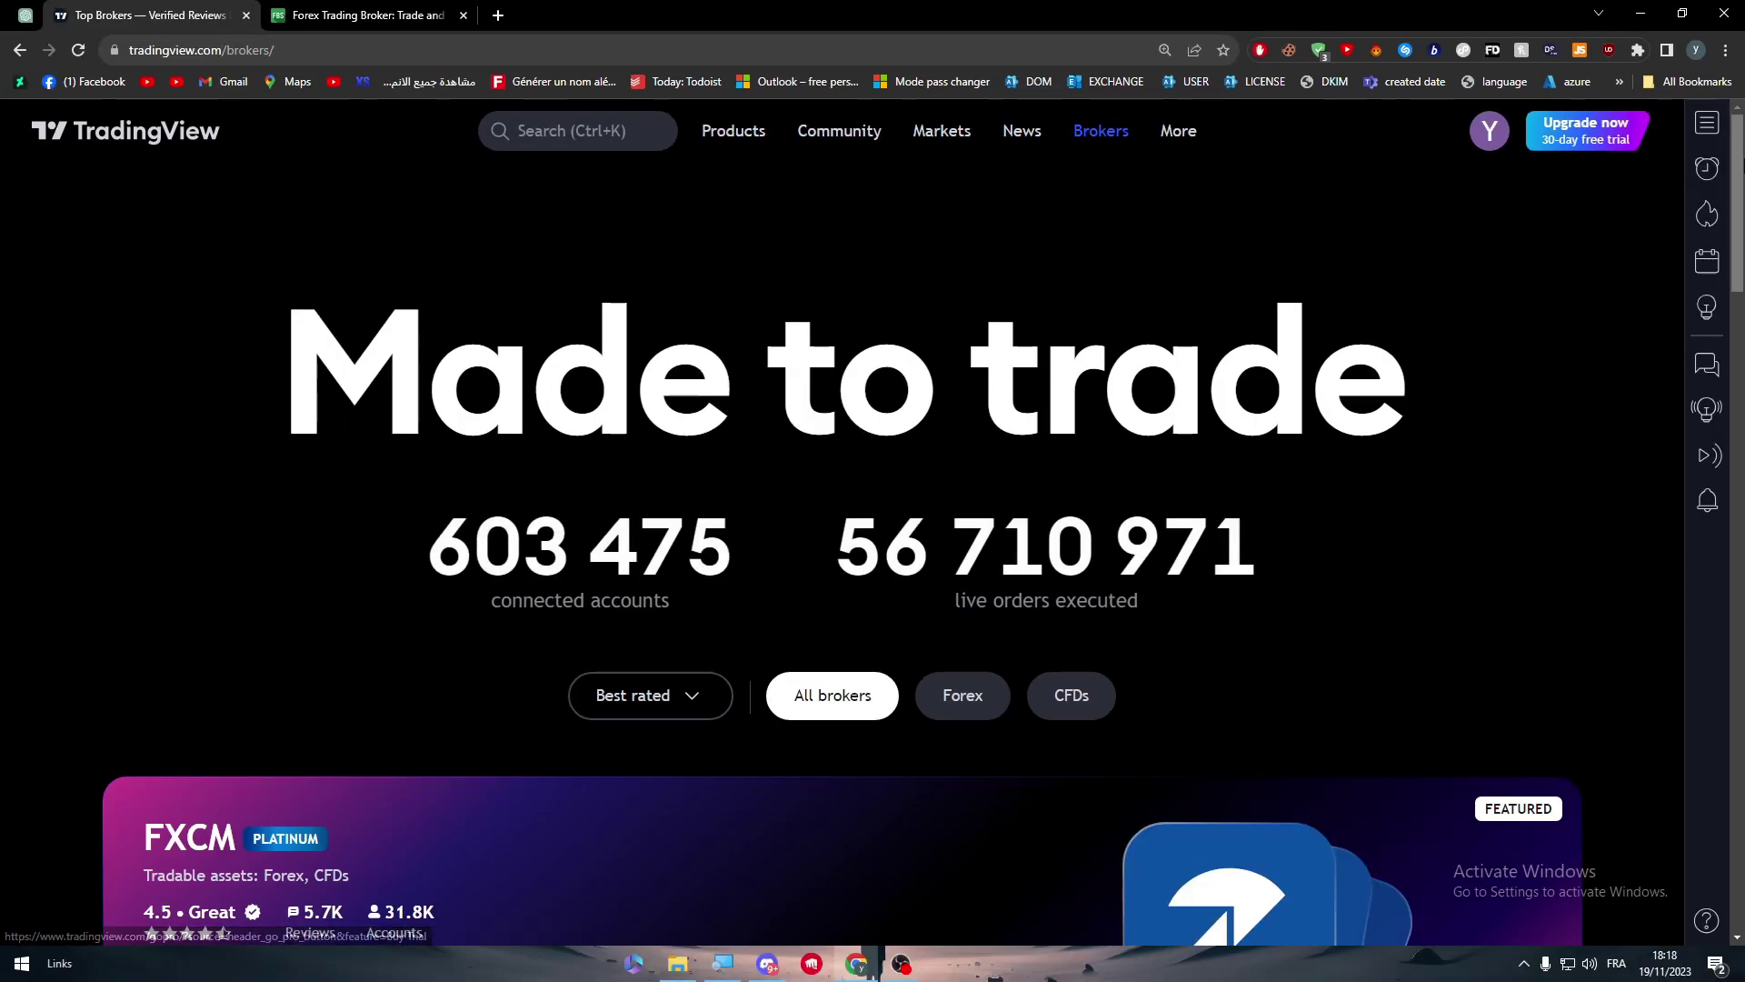
left_click_drag(1740, 167, 1663, 612)
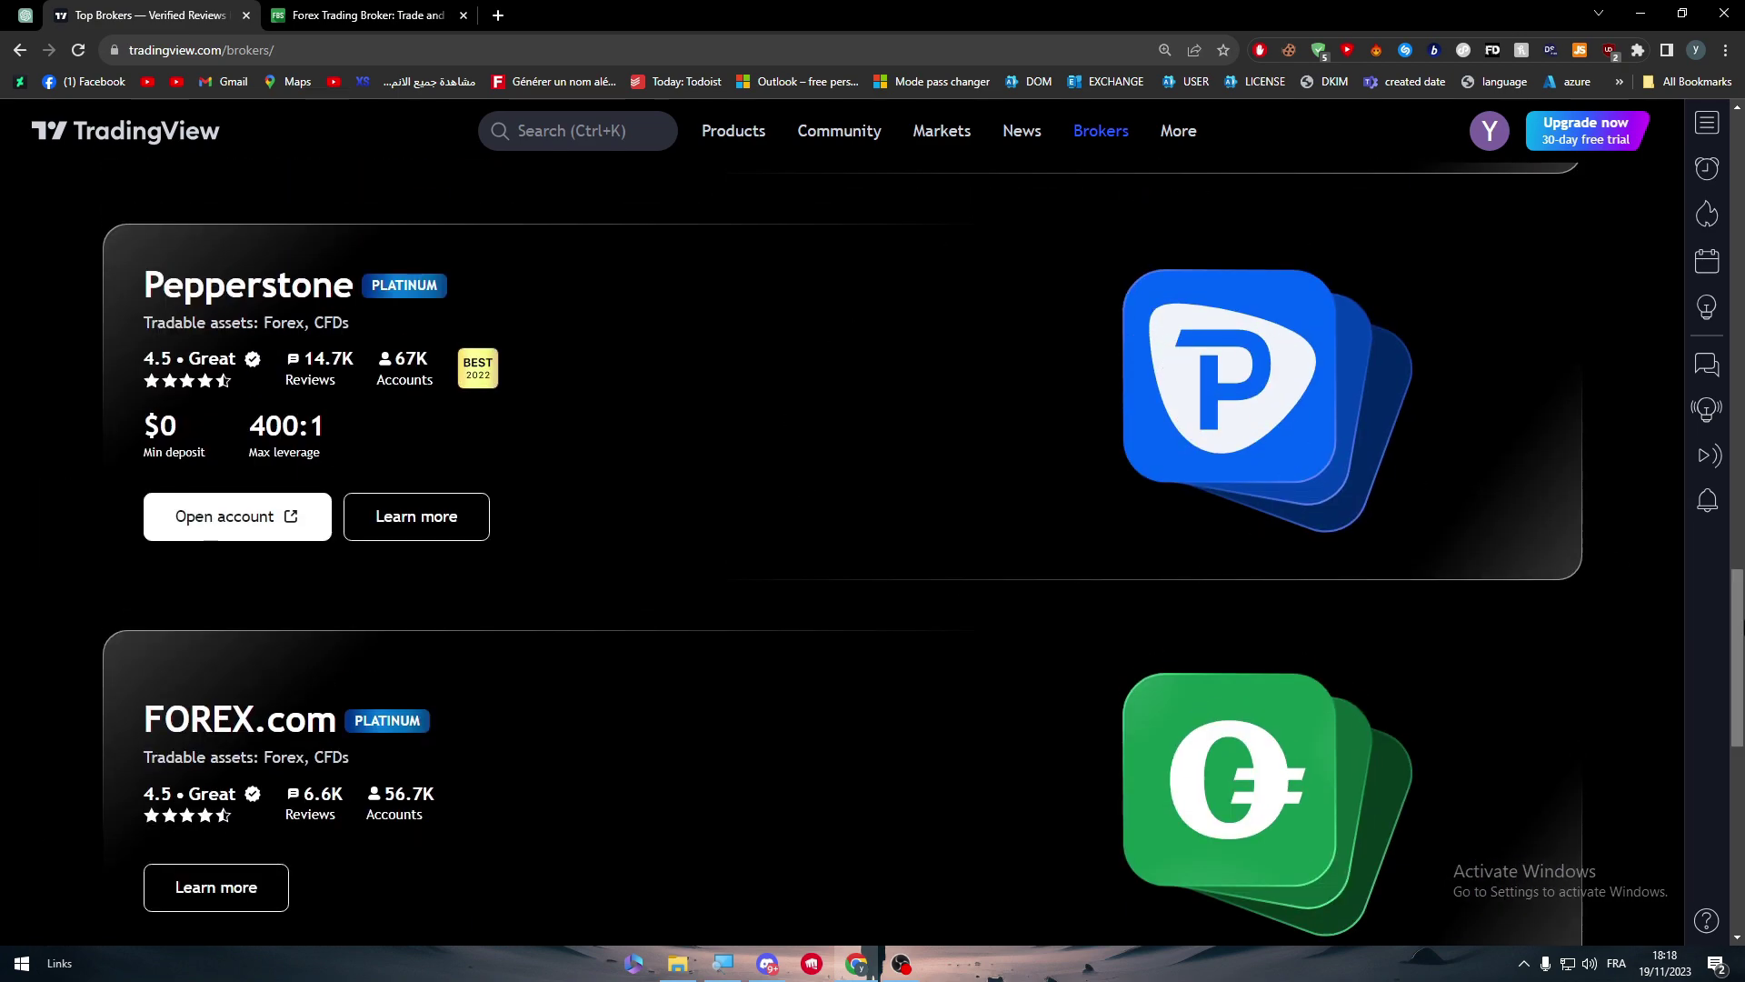
left_click_drag(1664, 613, 1663, 239)
left_click(168, 145)
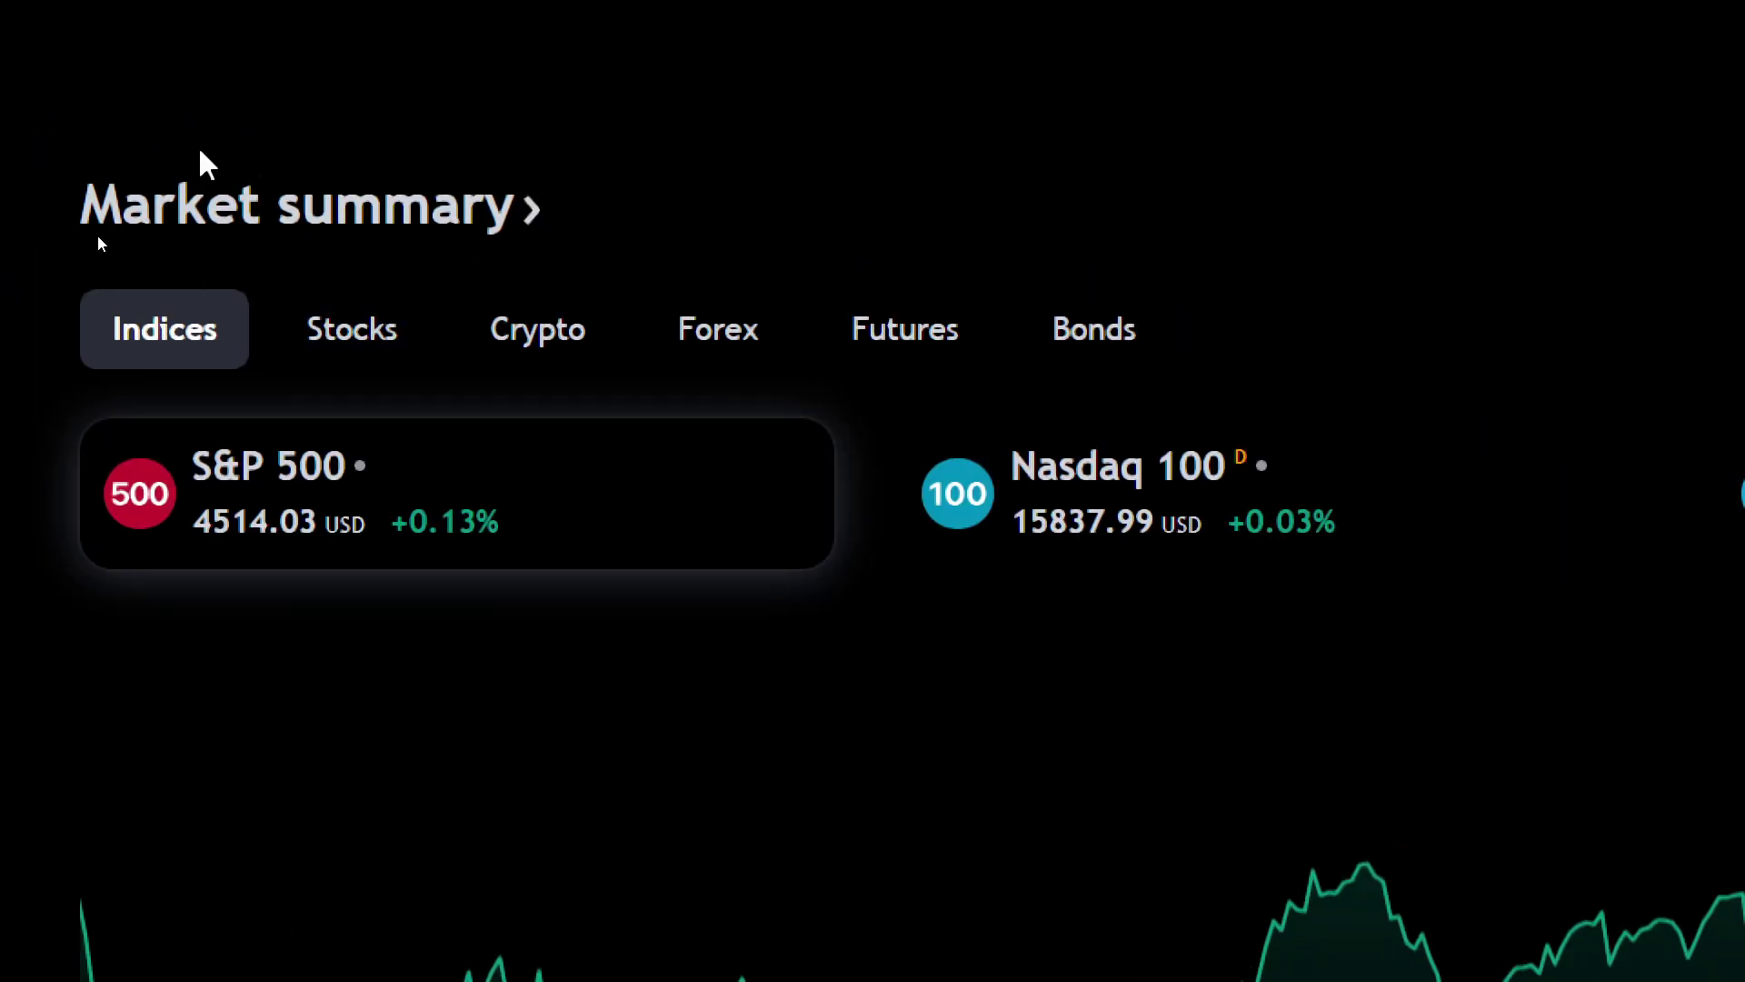
Cycle through the market summary categories, ending on Stocks
left_click(352, 329)
left_click(538, 329)
left_click(718, 329)
left_click(906, 329)
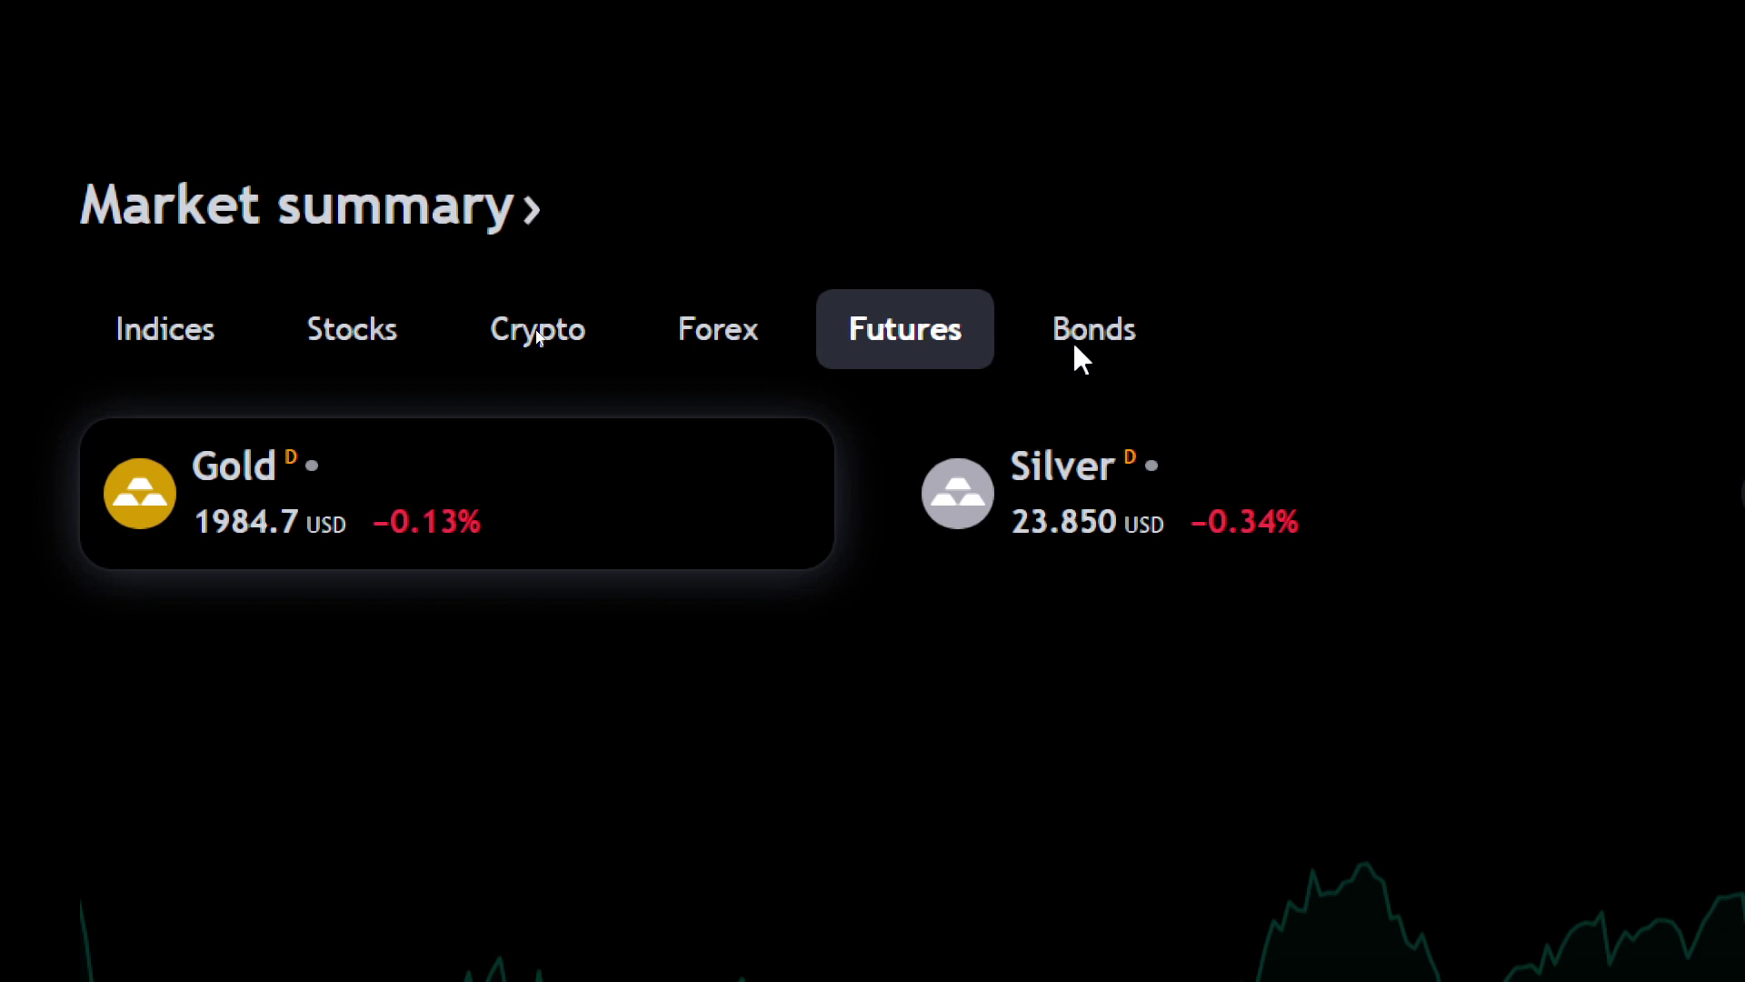
left_click(1095, 329)
left_click(165, 329)
left_click(401, 336)
left_click(488, 337)
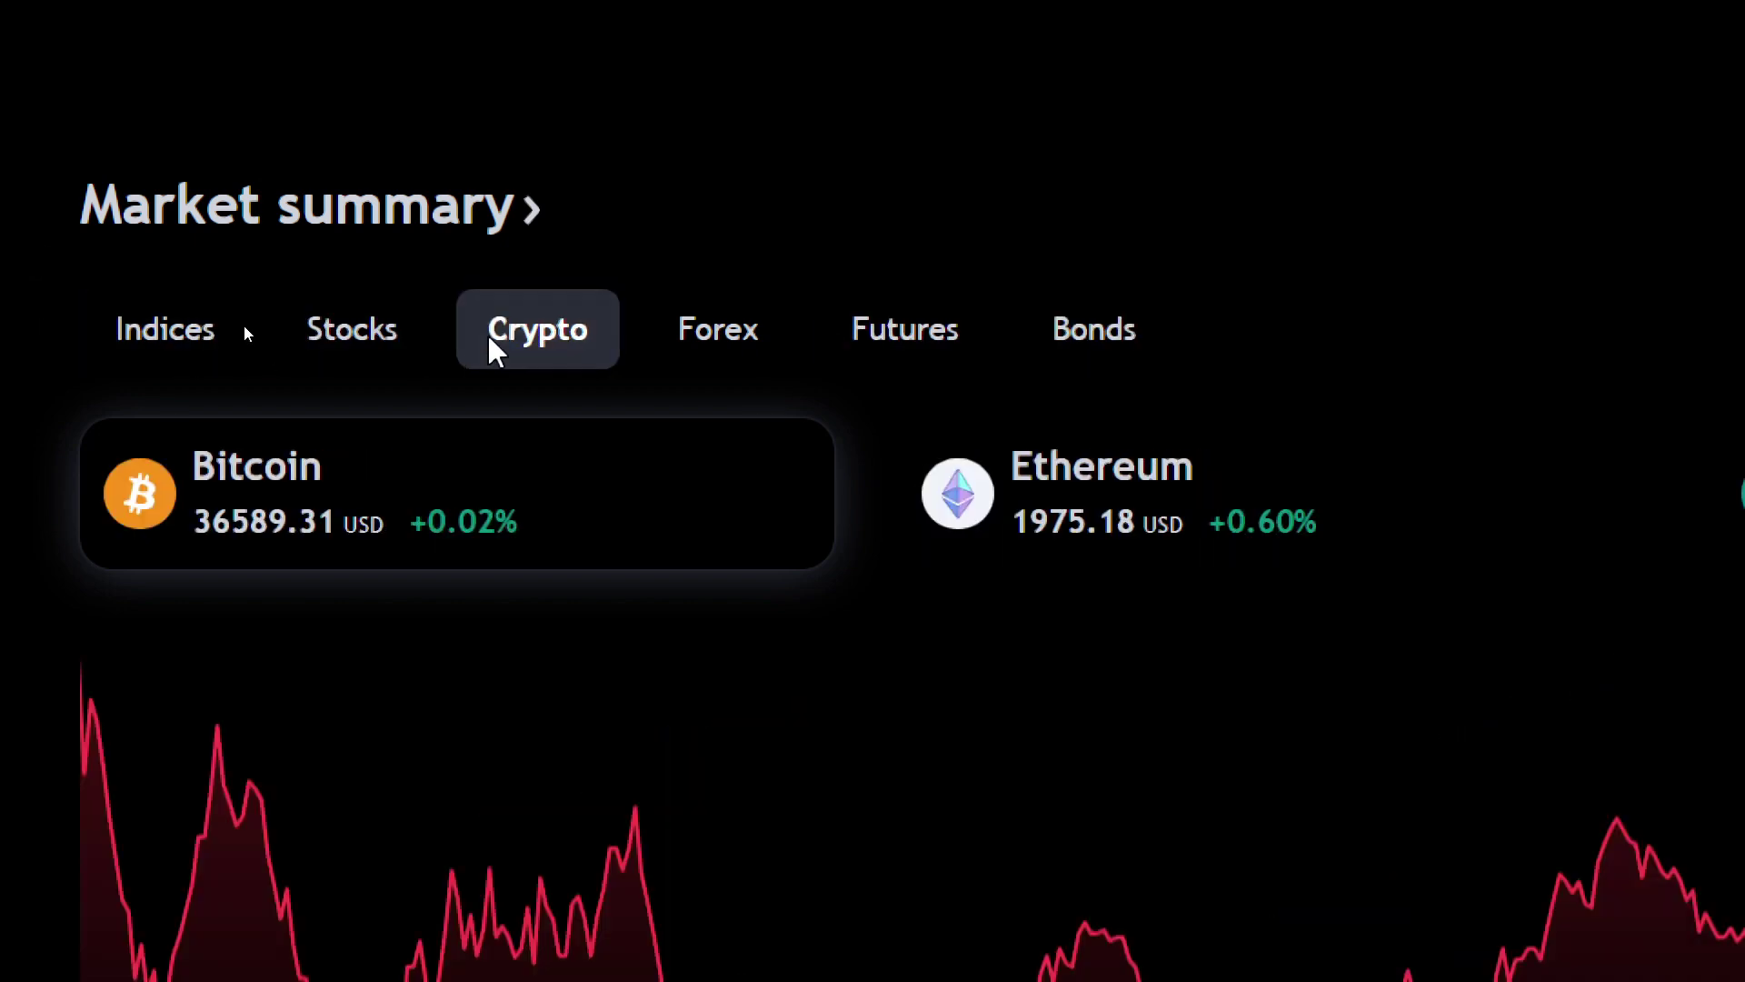
left_click(364, 331)
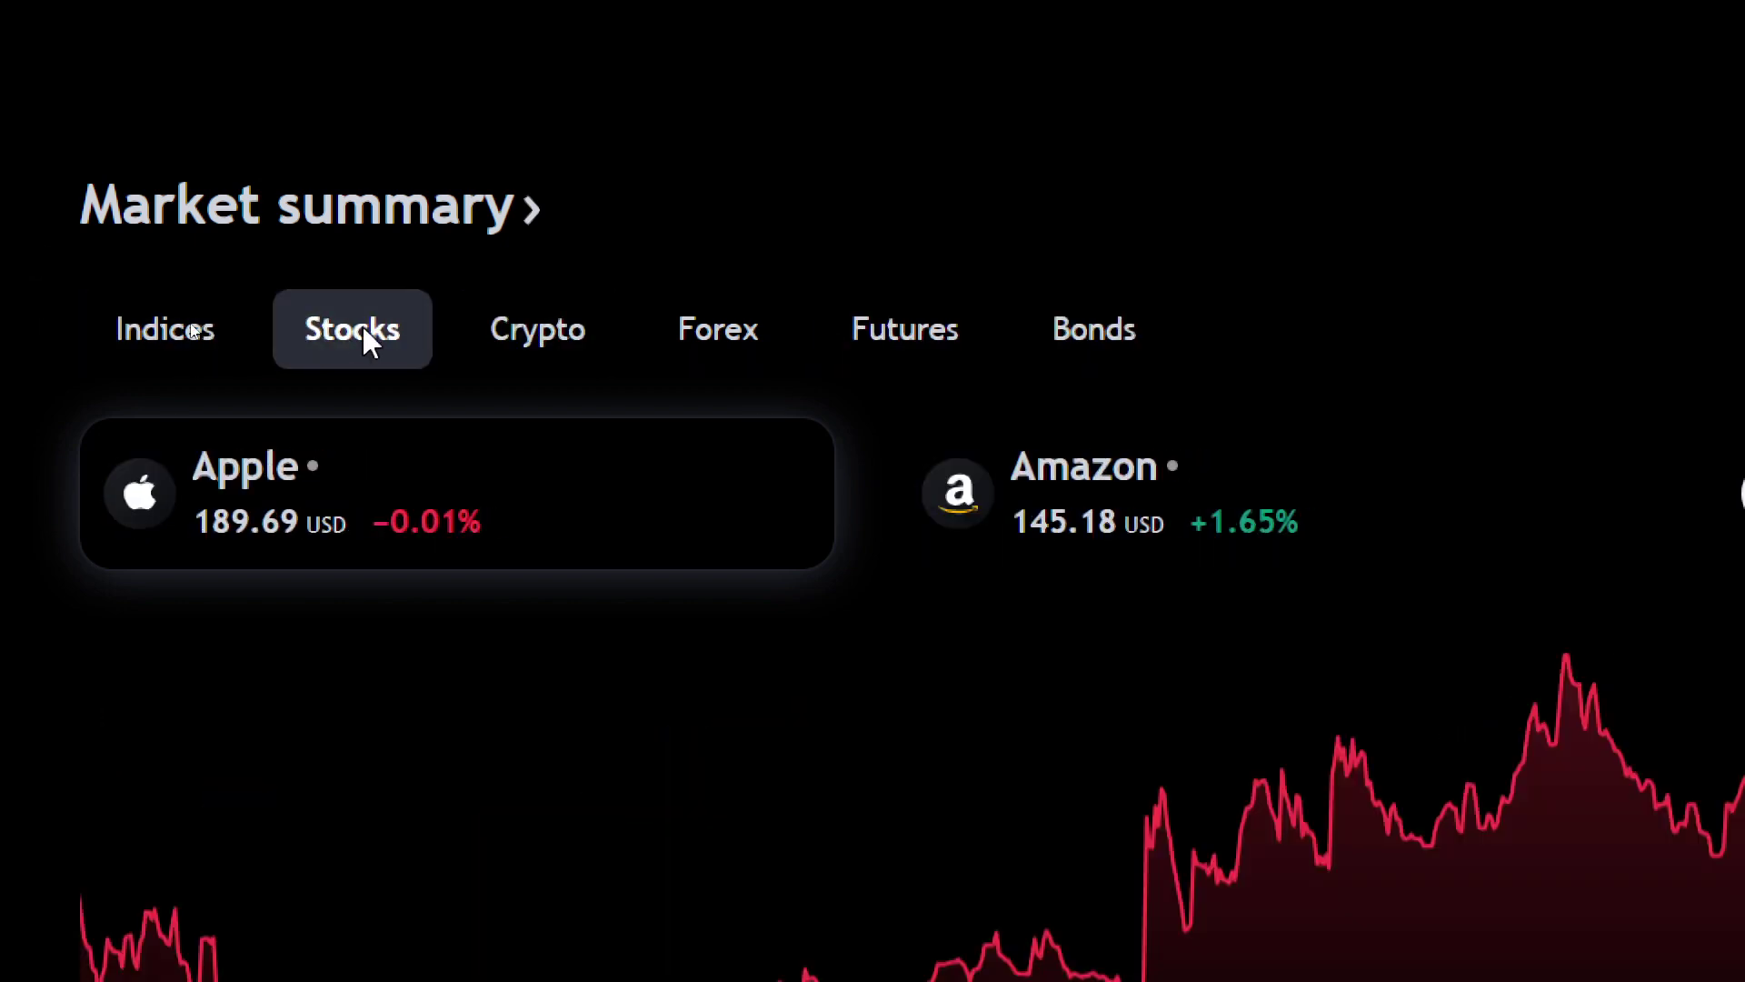
Open the Amazon (AMZN) stock page and launch its full chart view
left_click(1046, 473)
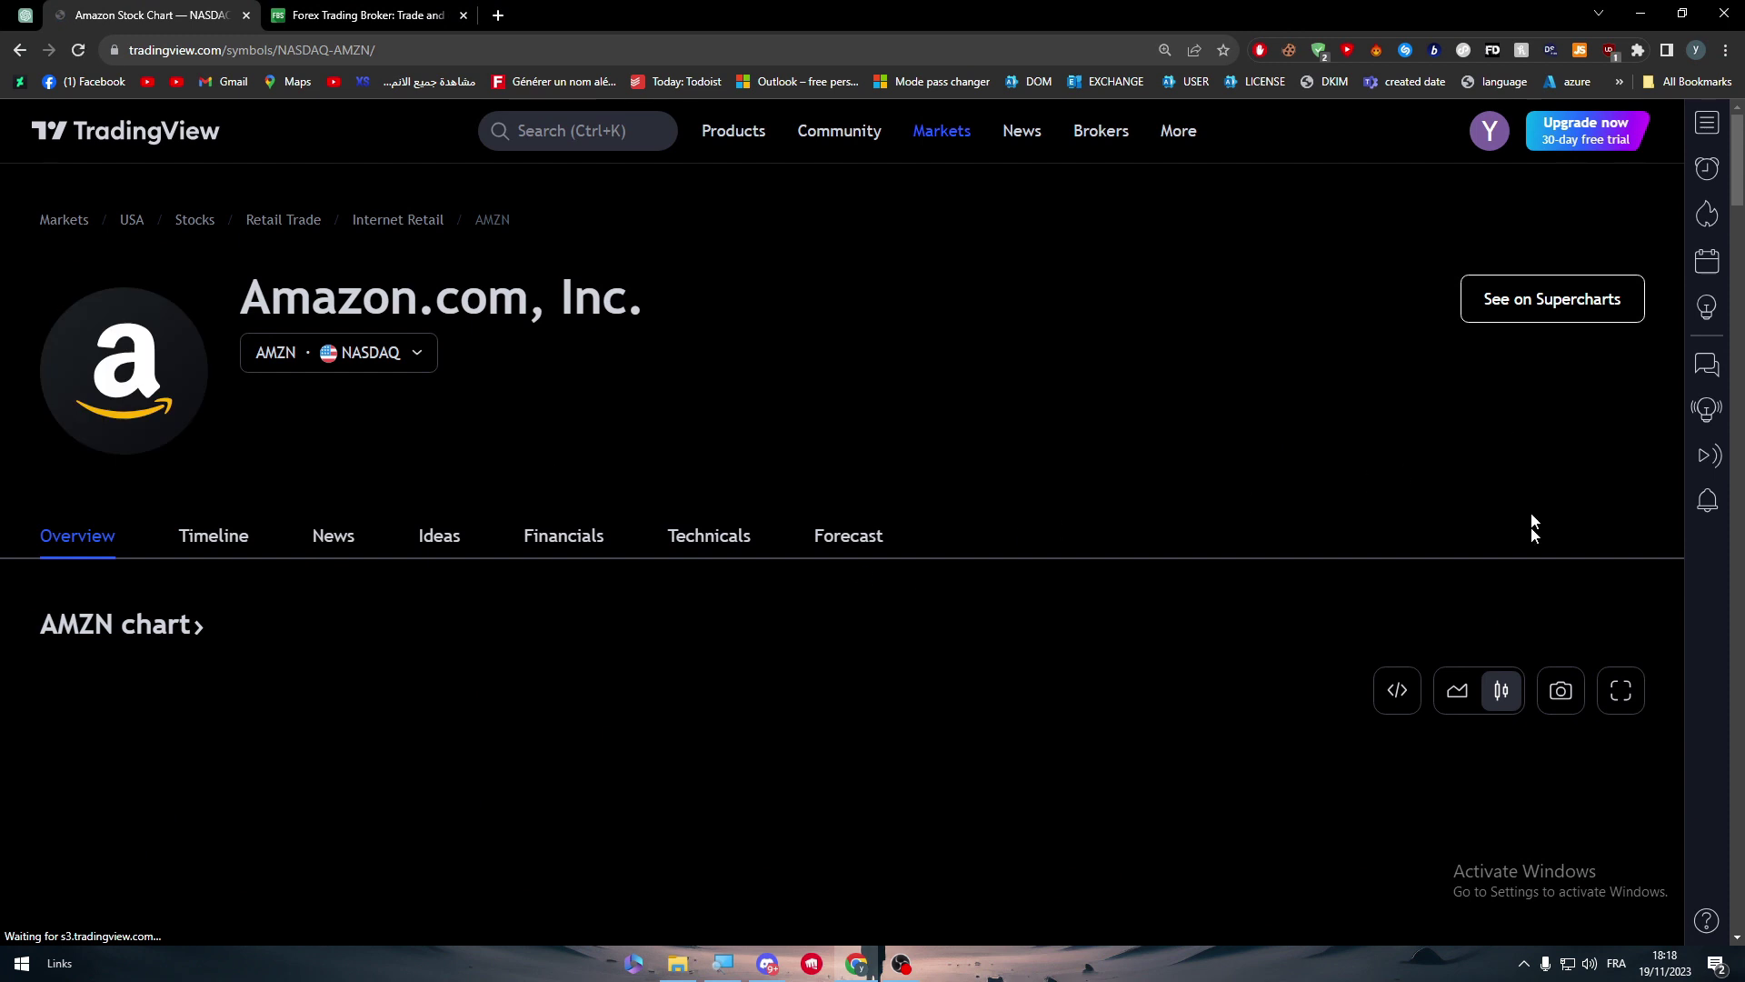
scroll(1637, 392, "down", 3)
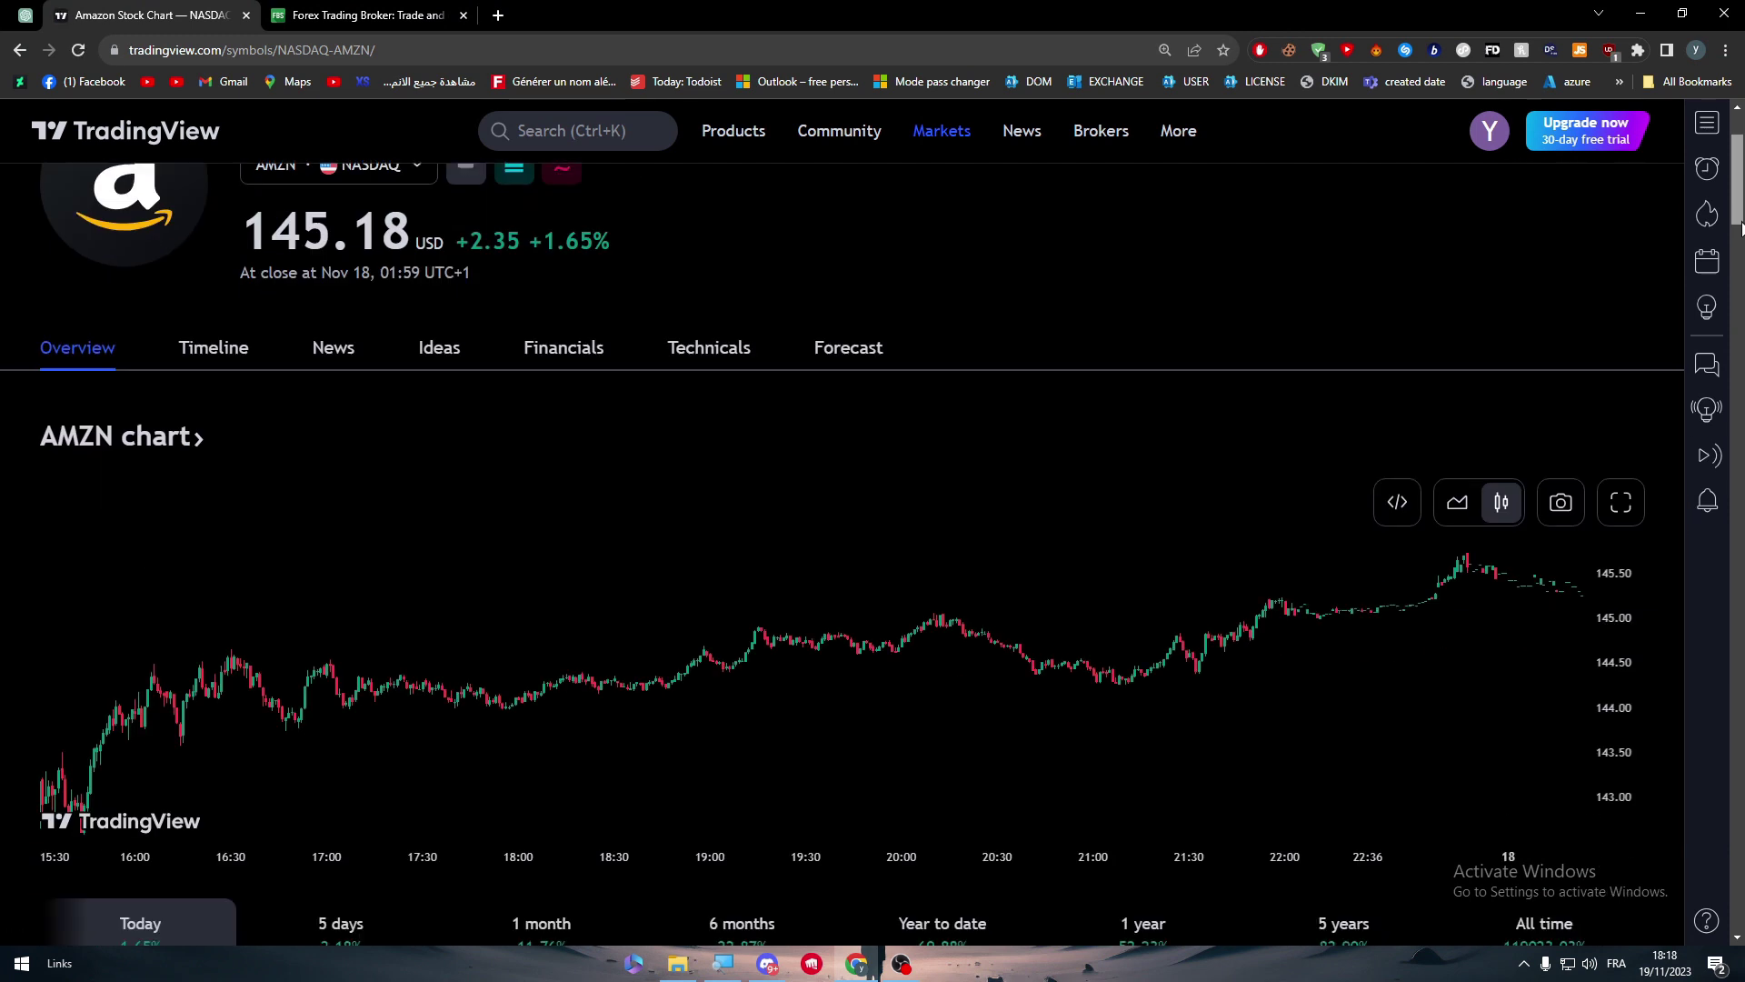
left_click(1463, 465)
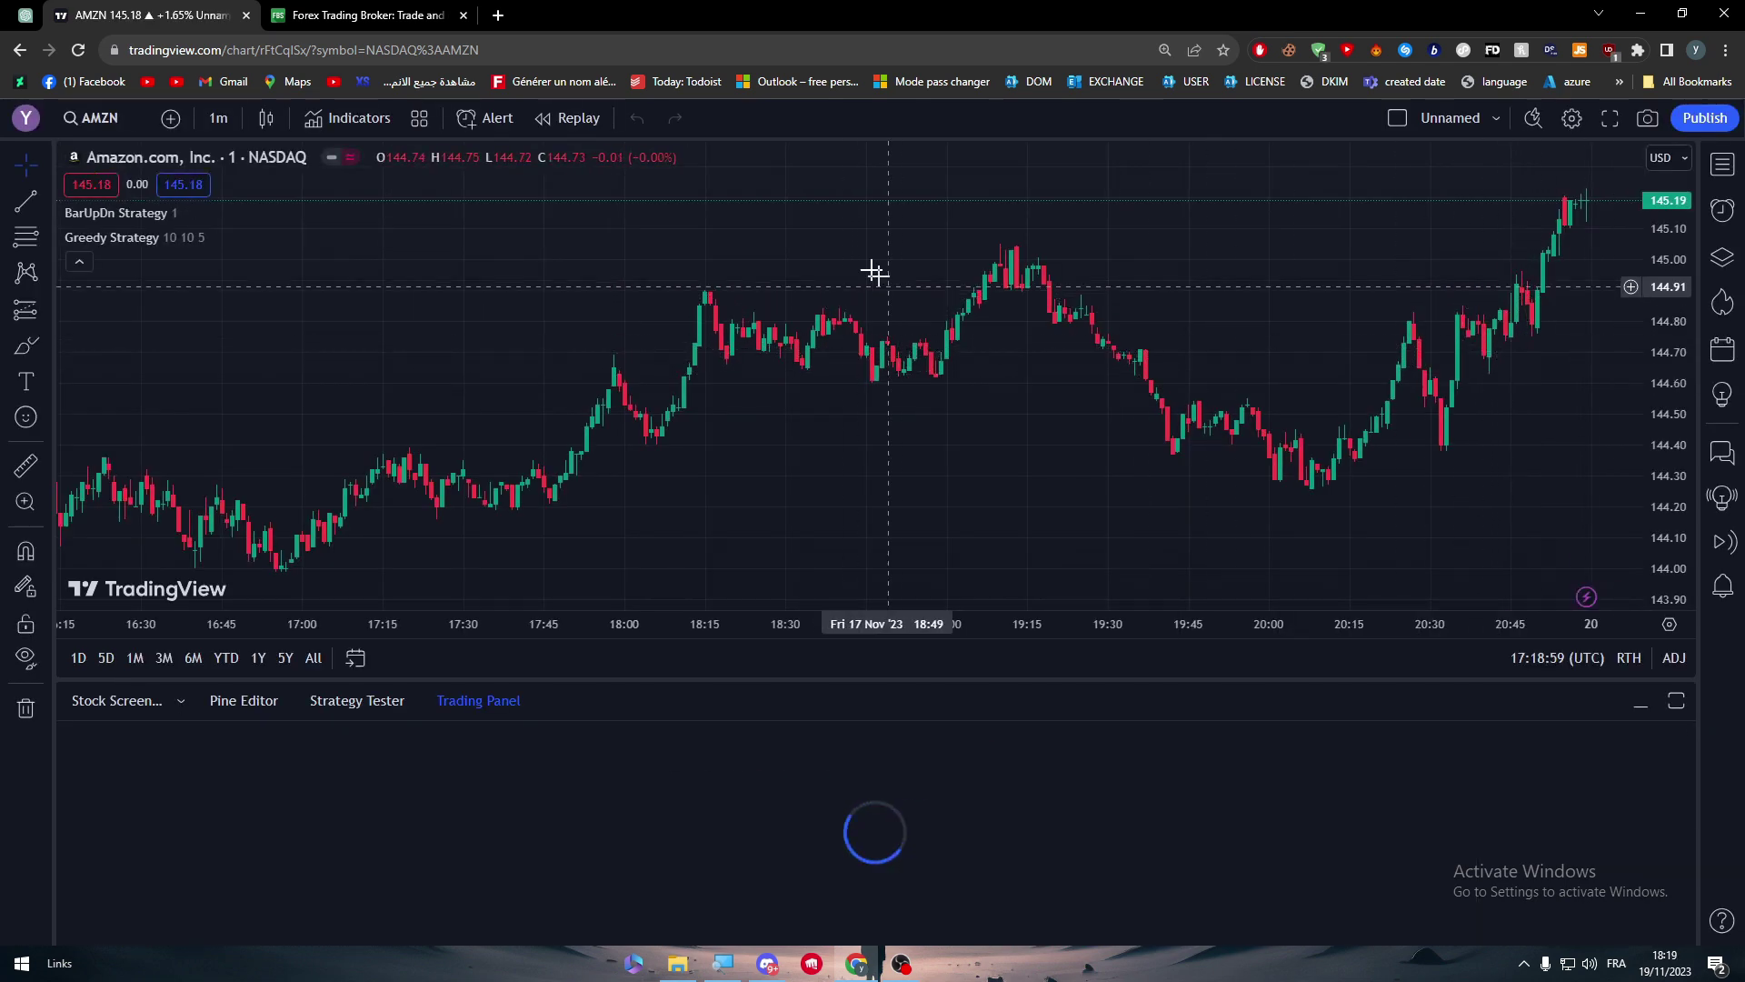
key("alt+Left")
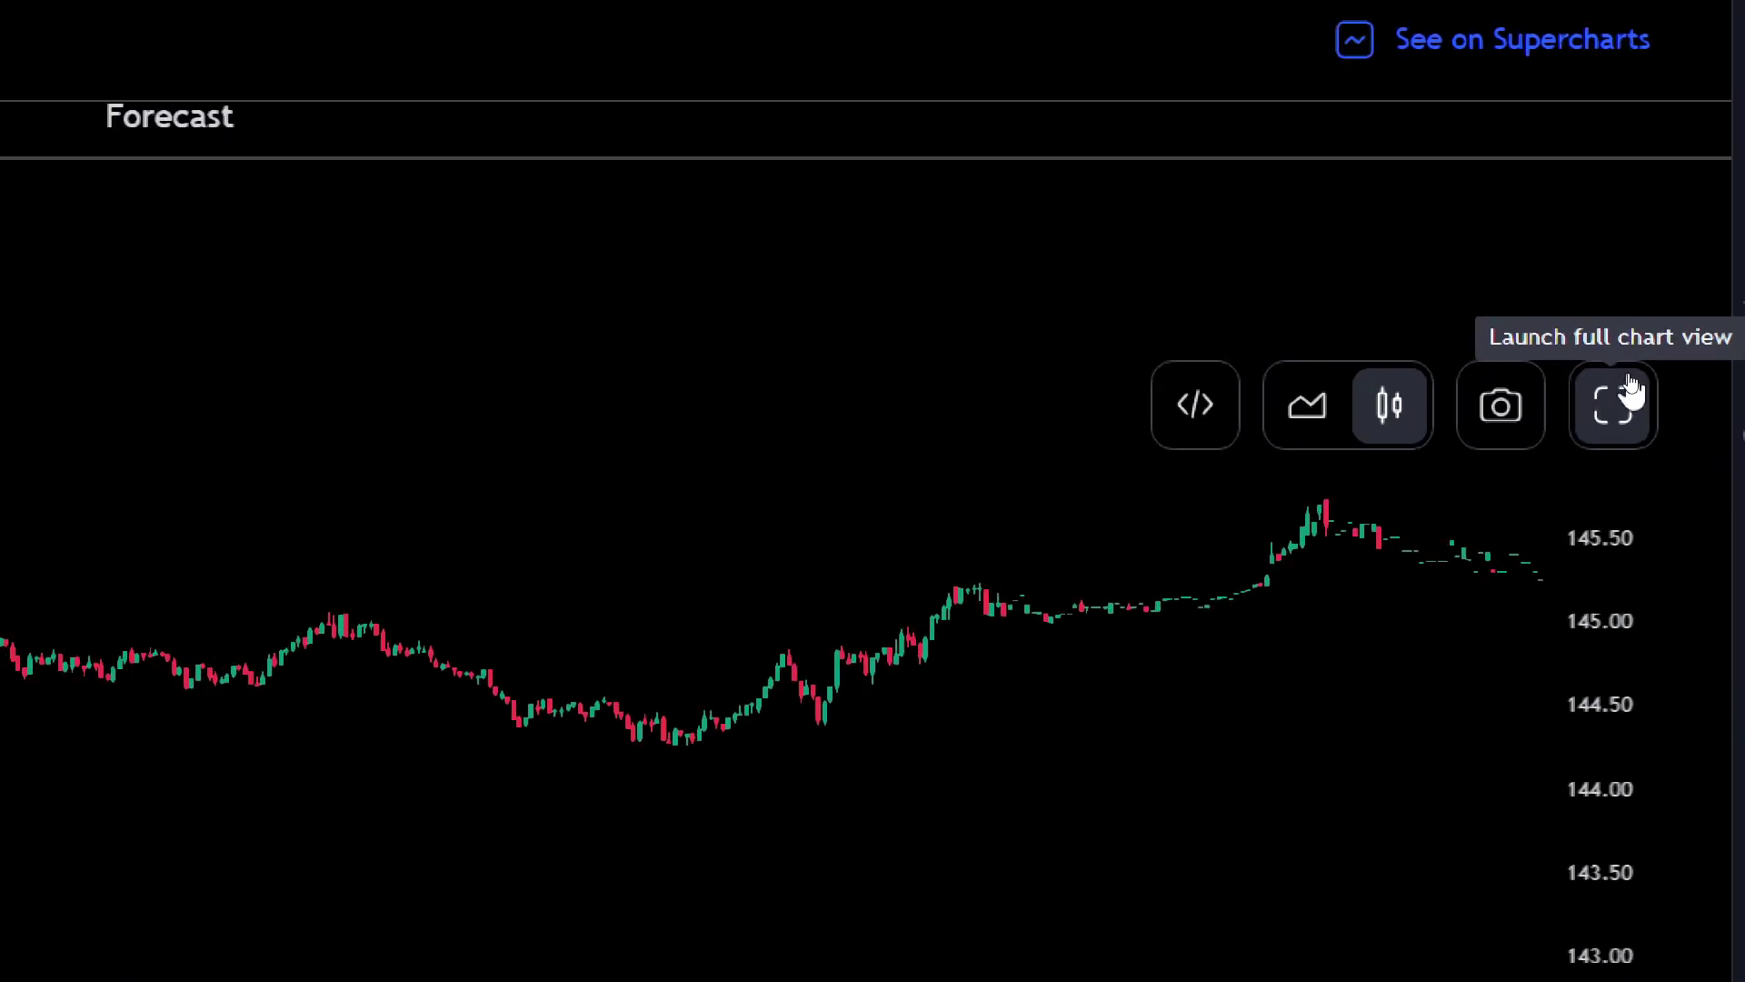
left_click(1627, 390)
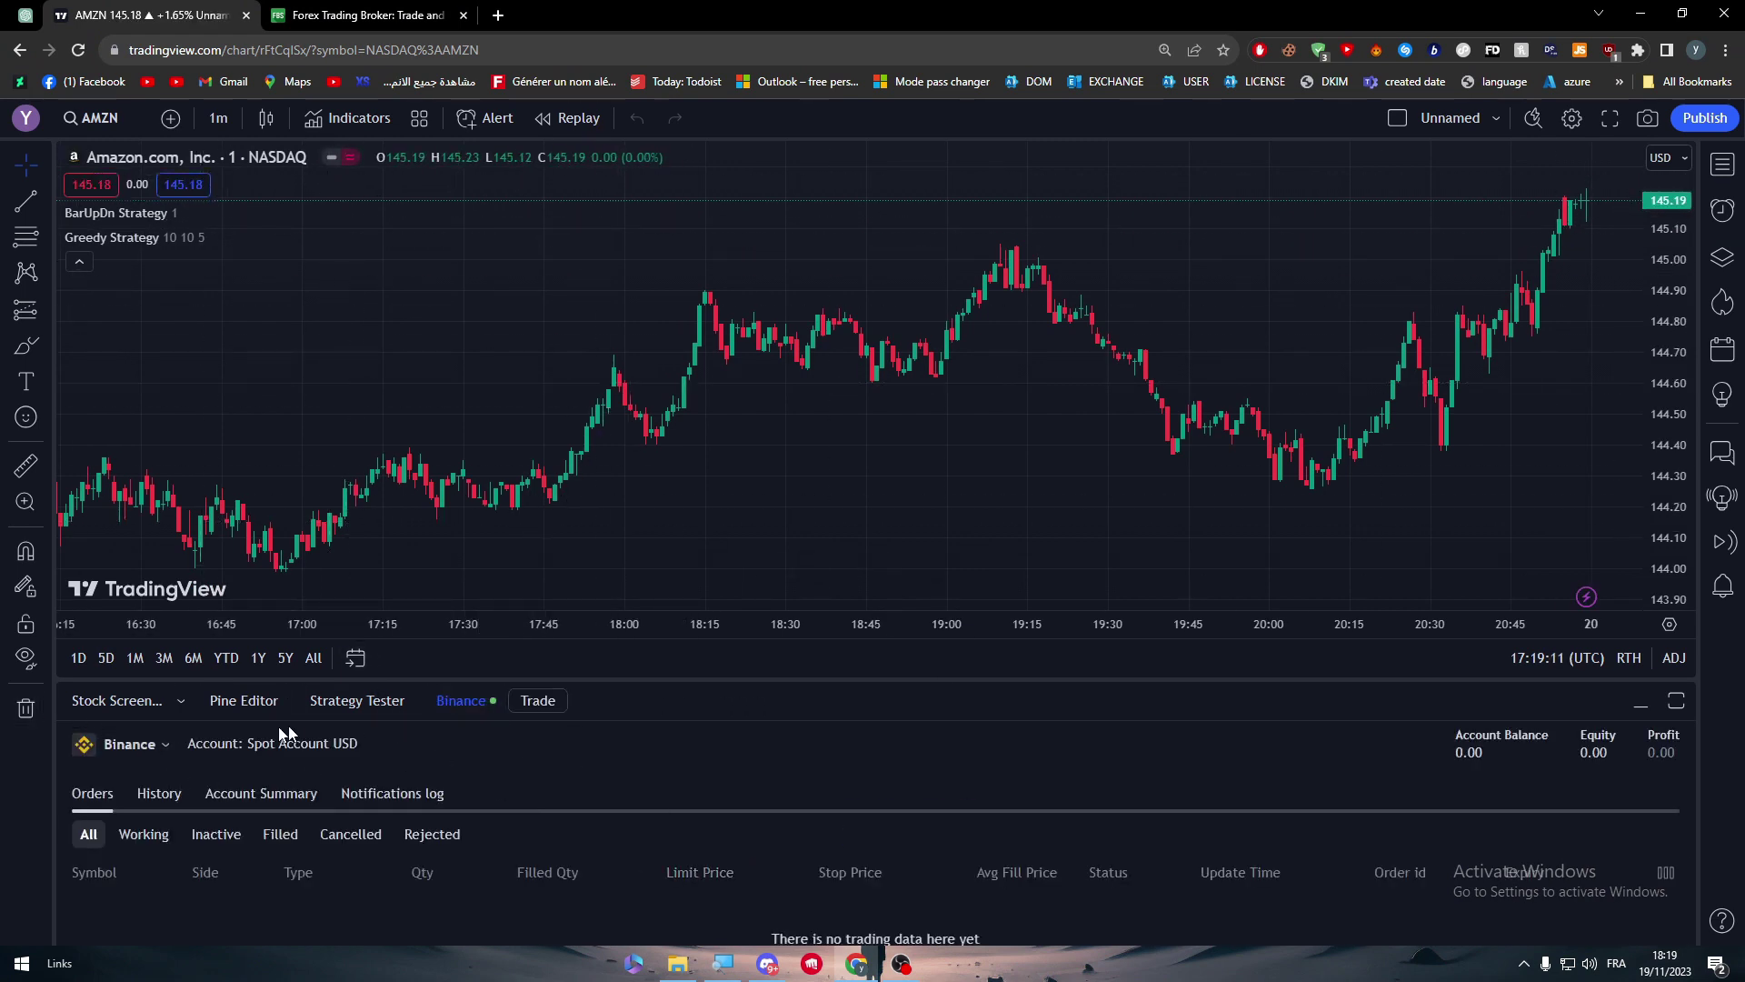
Toggle the Binance trading panel under the AMZN chart, then switch it to the supported brokers list
left_click(460, 704)
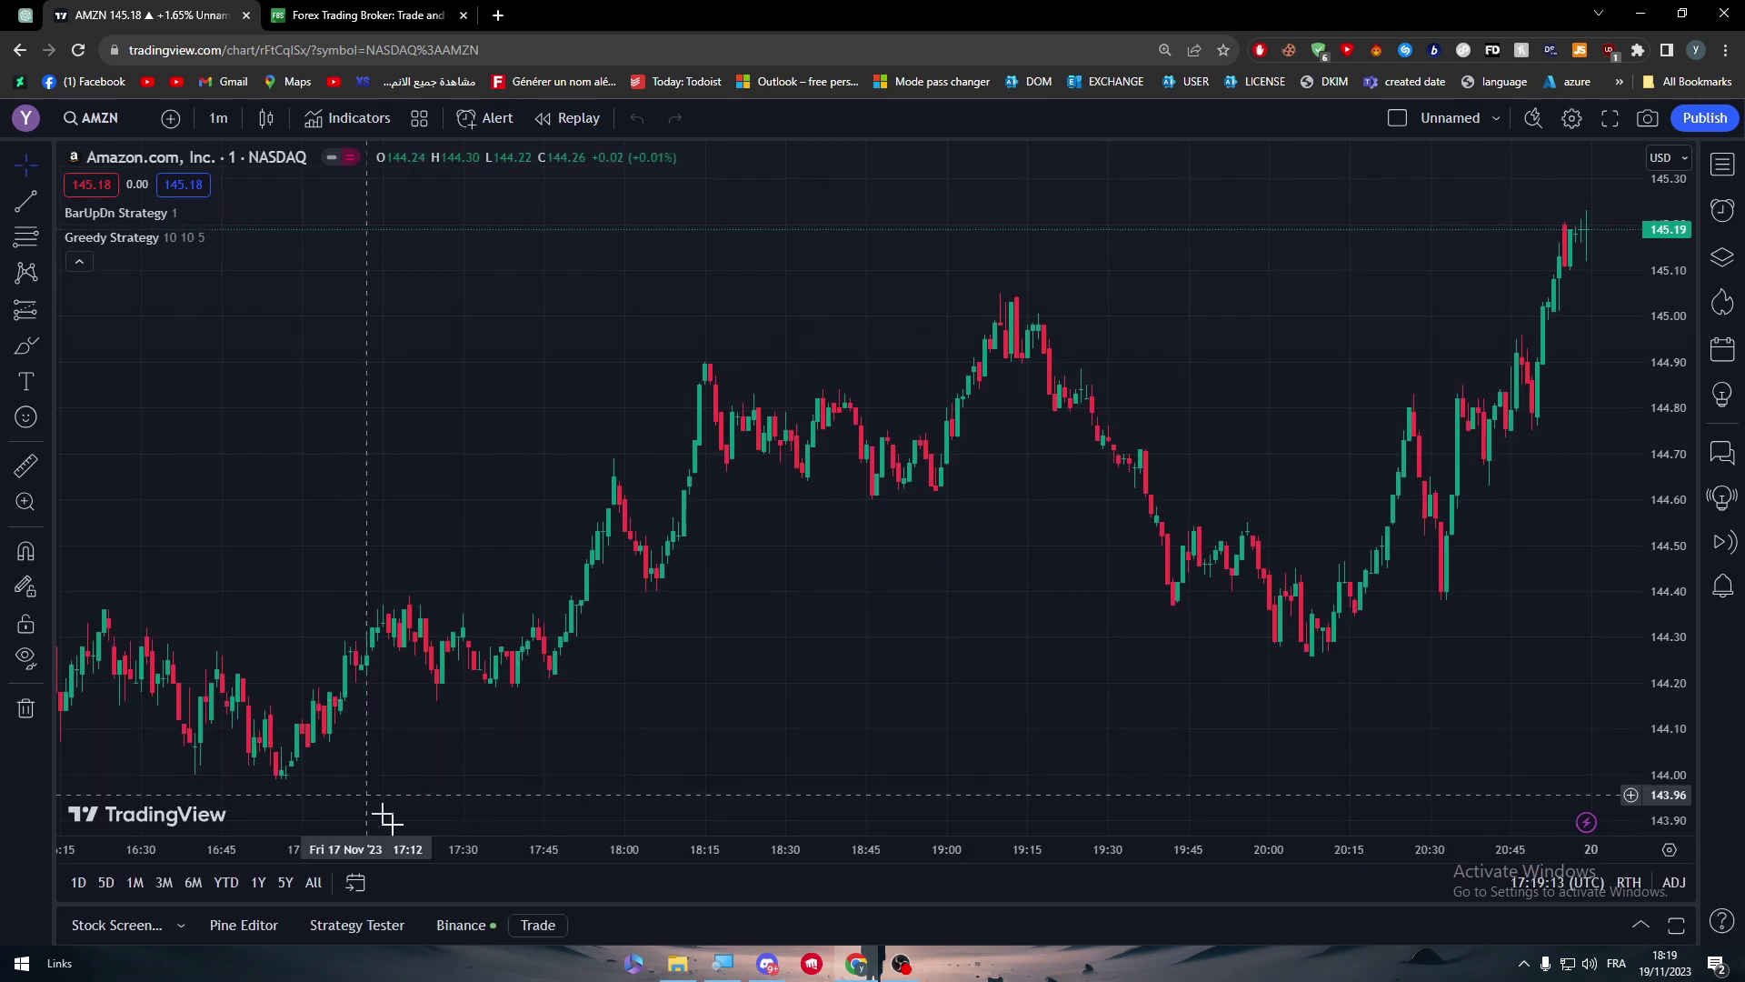
left_click_drag(1130, 212, 1060, 373)
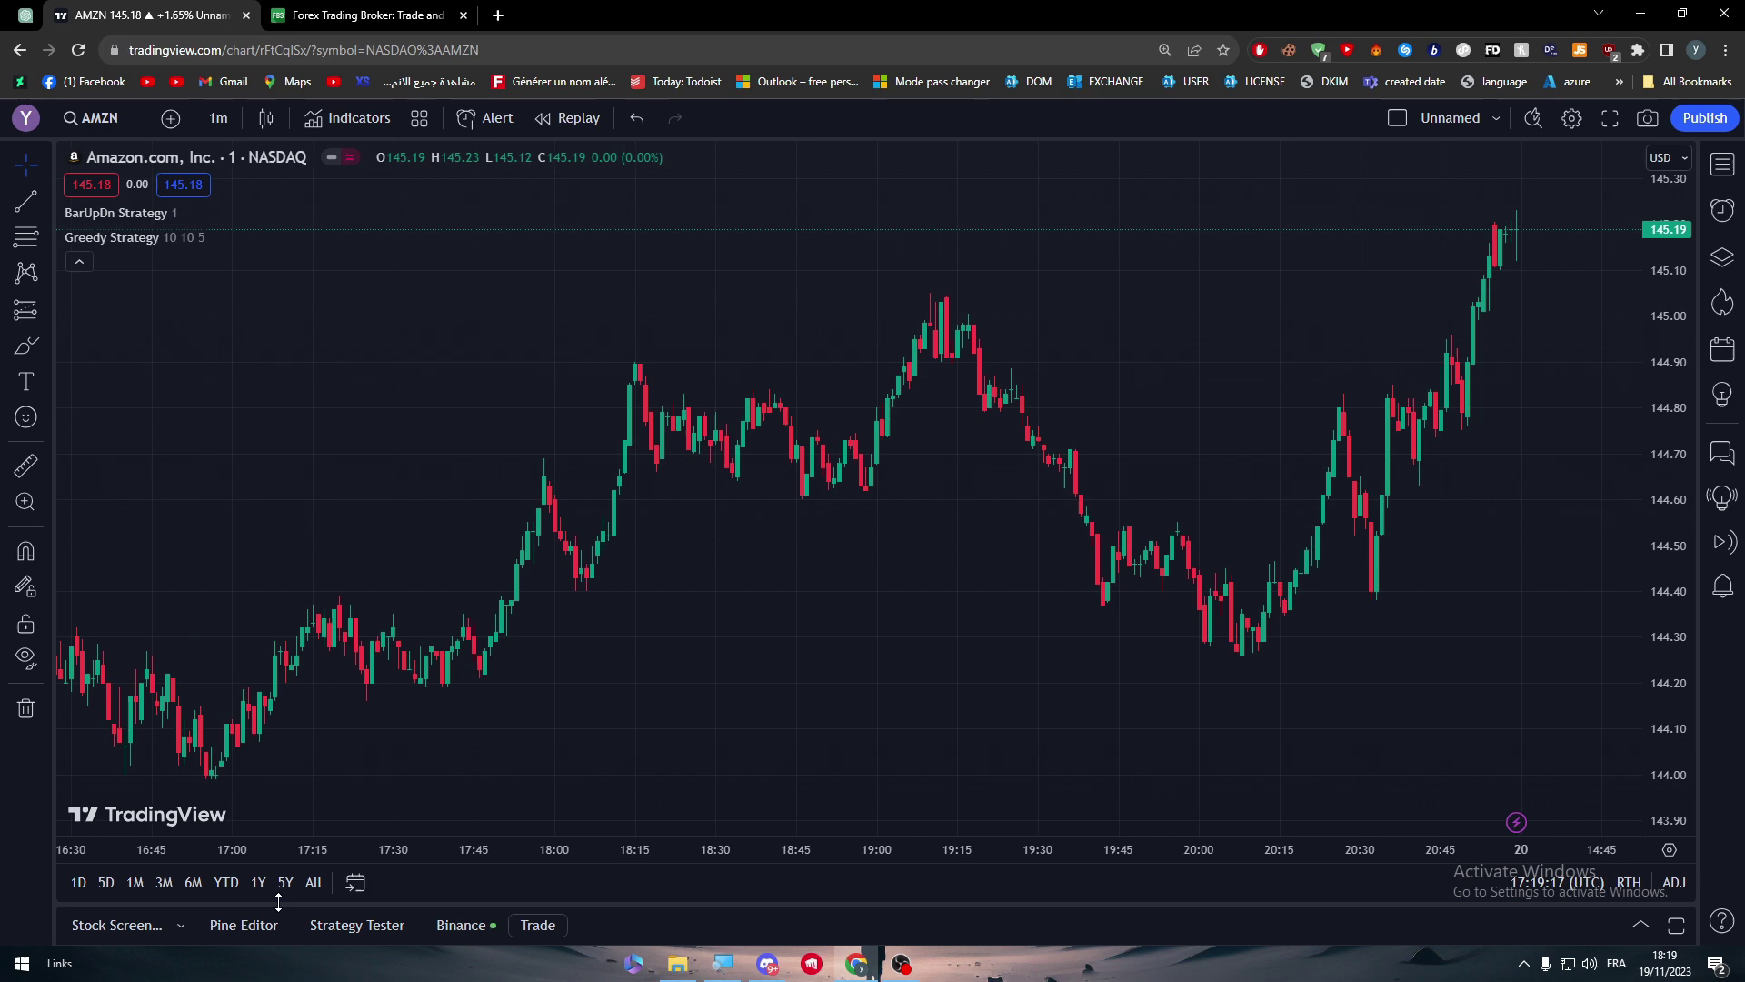
left_click_drag(278, 900, 86, 341)
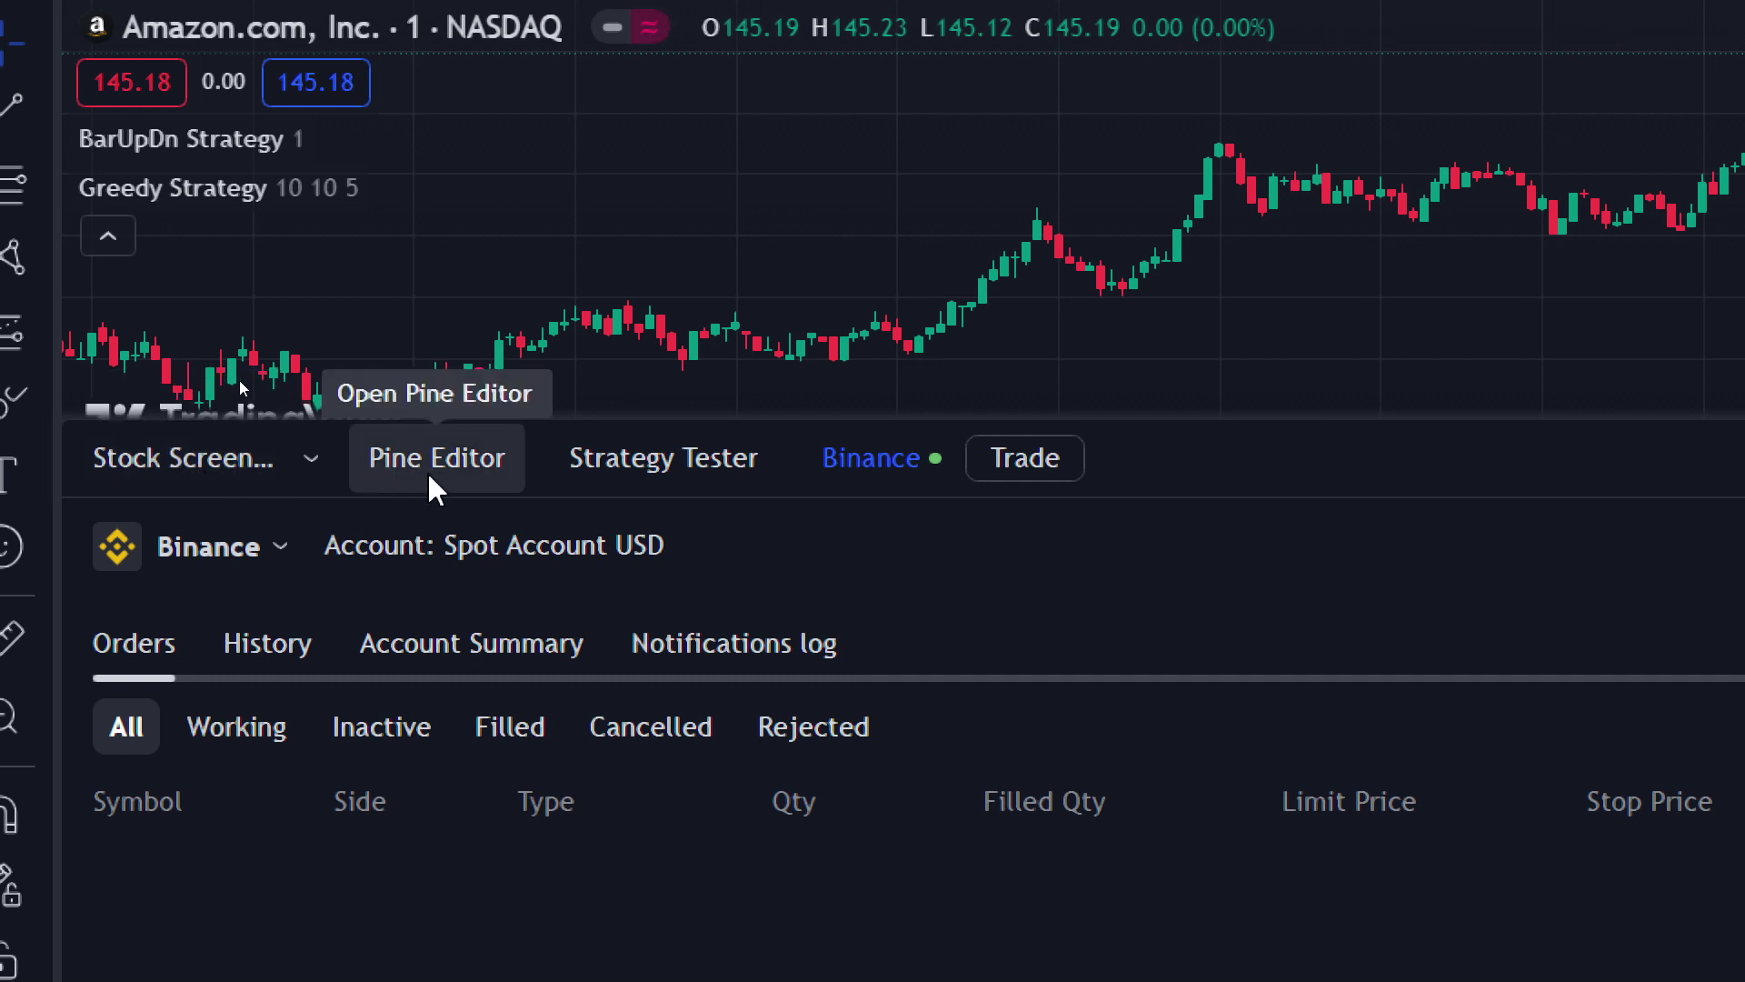
left_click(890, 449)
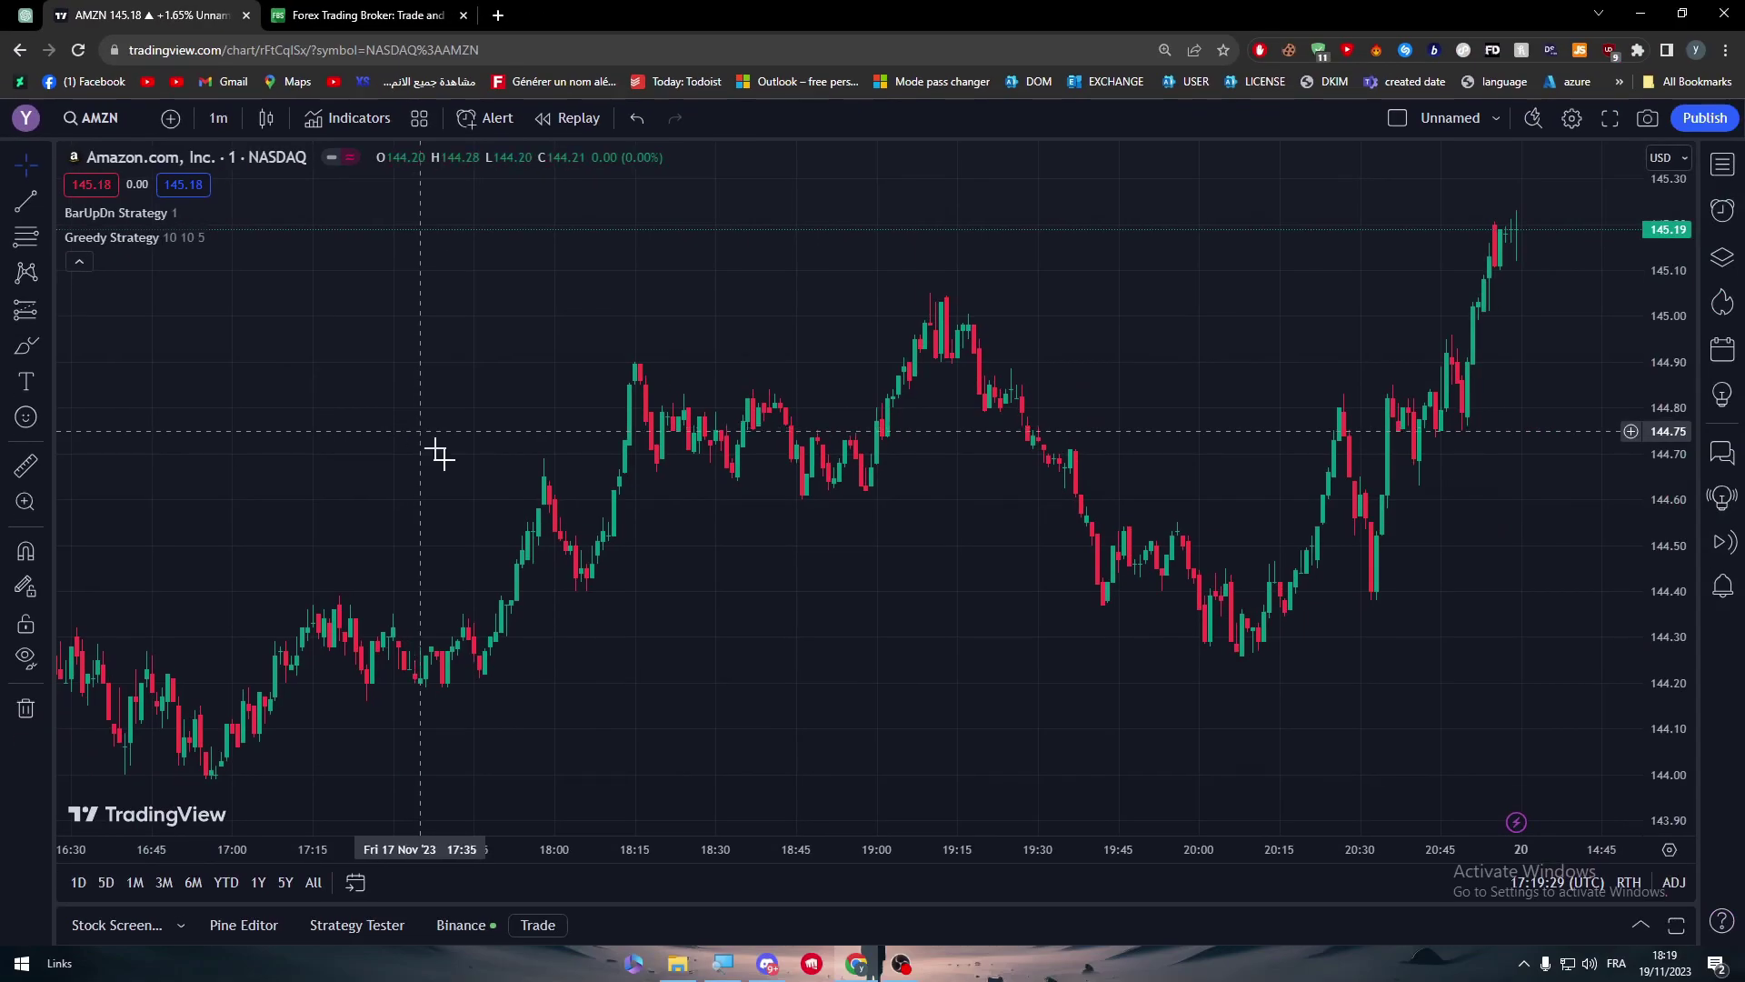
left_click_drag(563, 904, 617, 315)
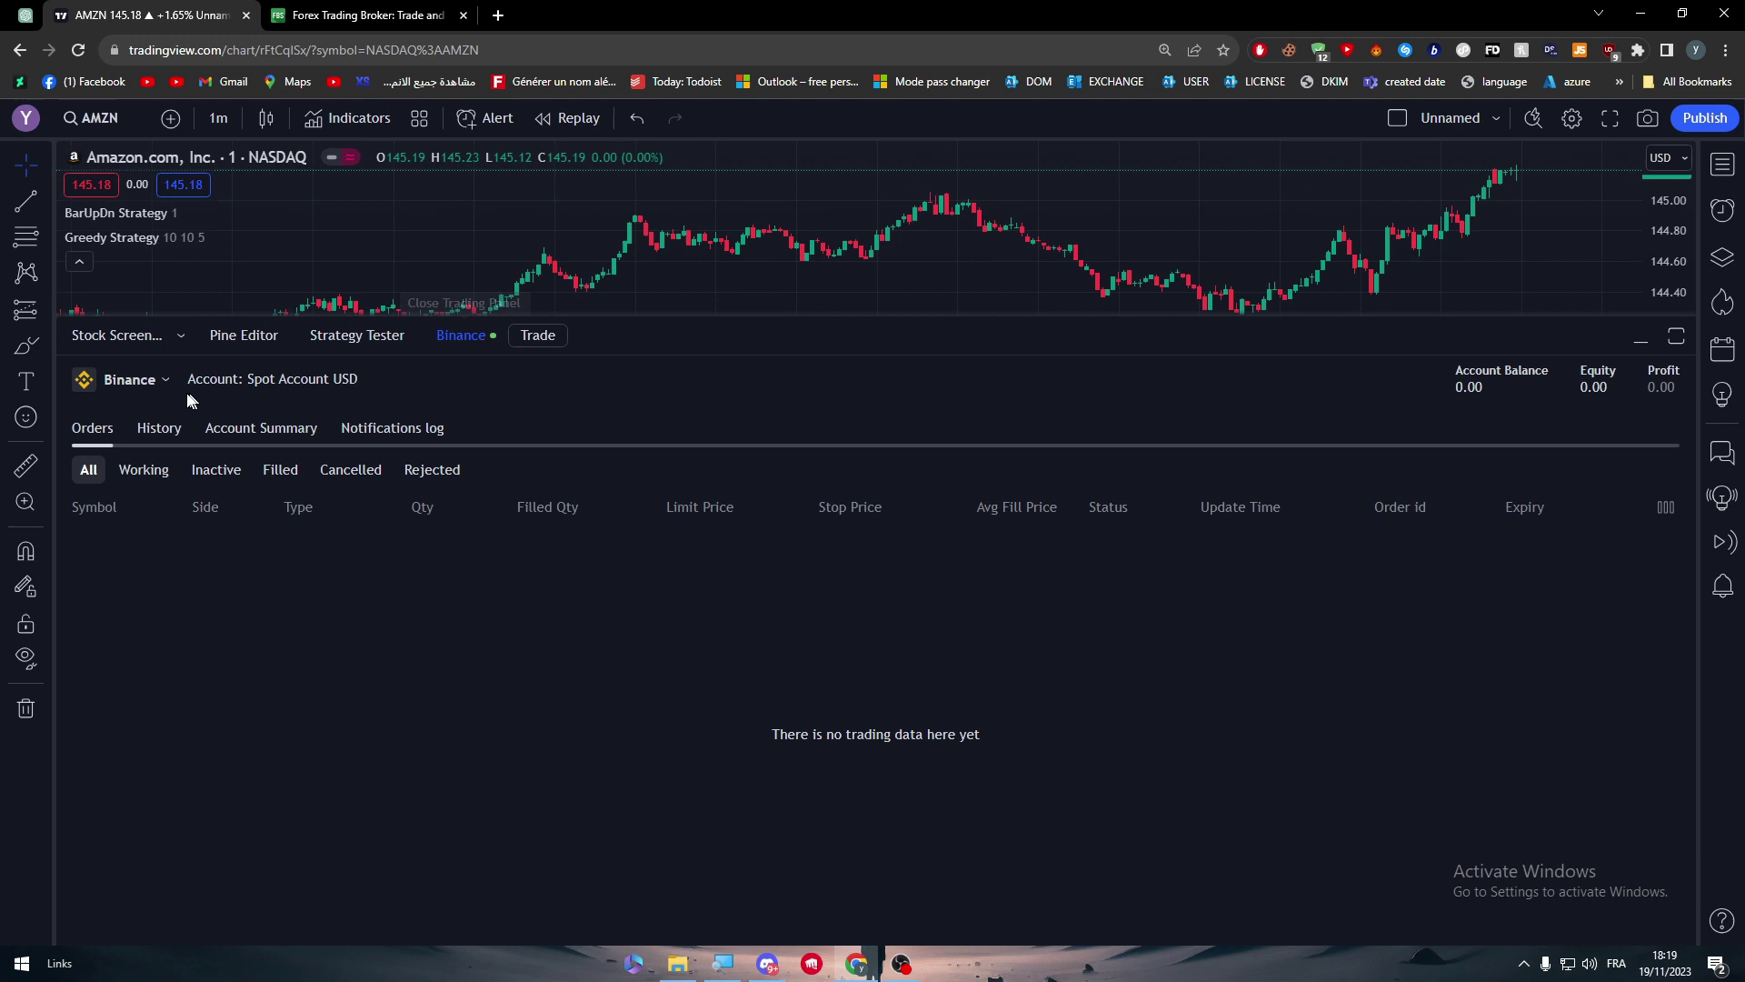
left_click(129, 379)
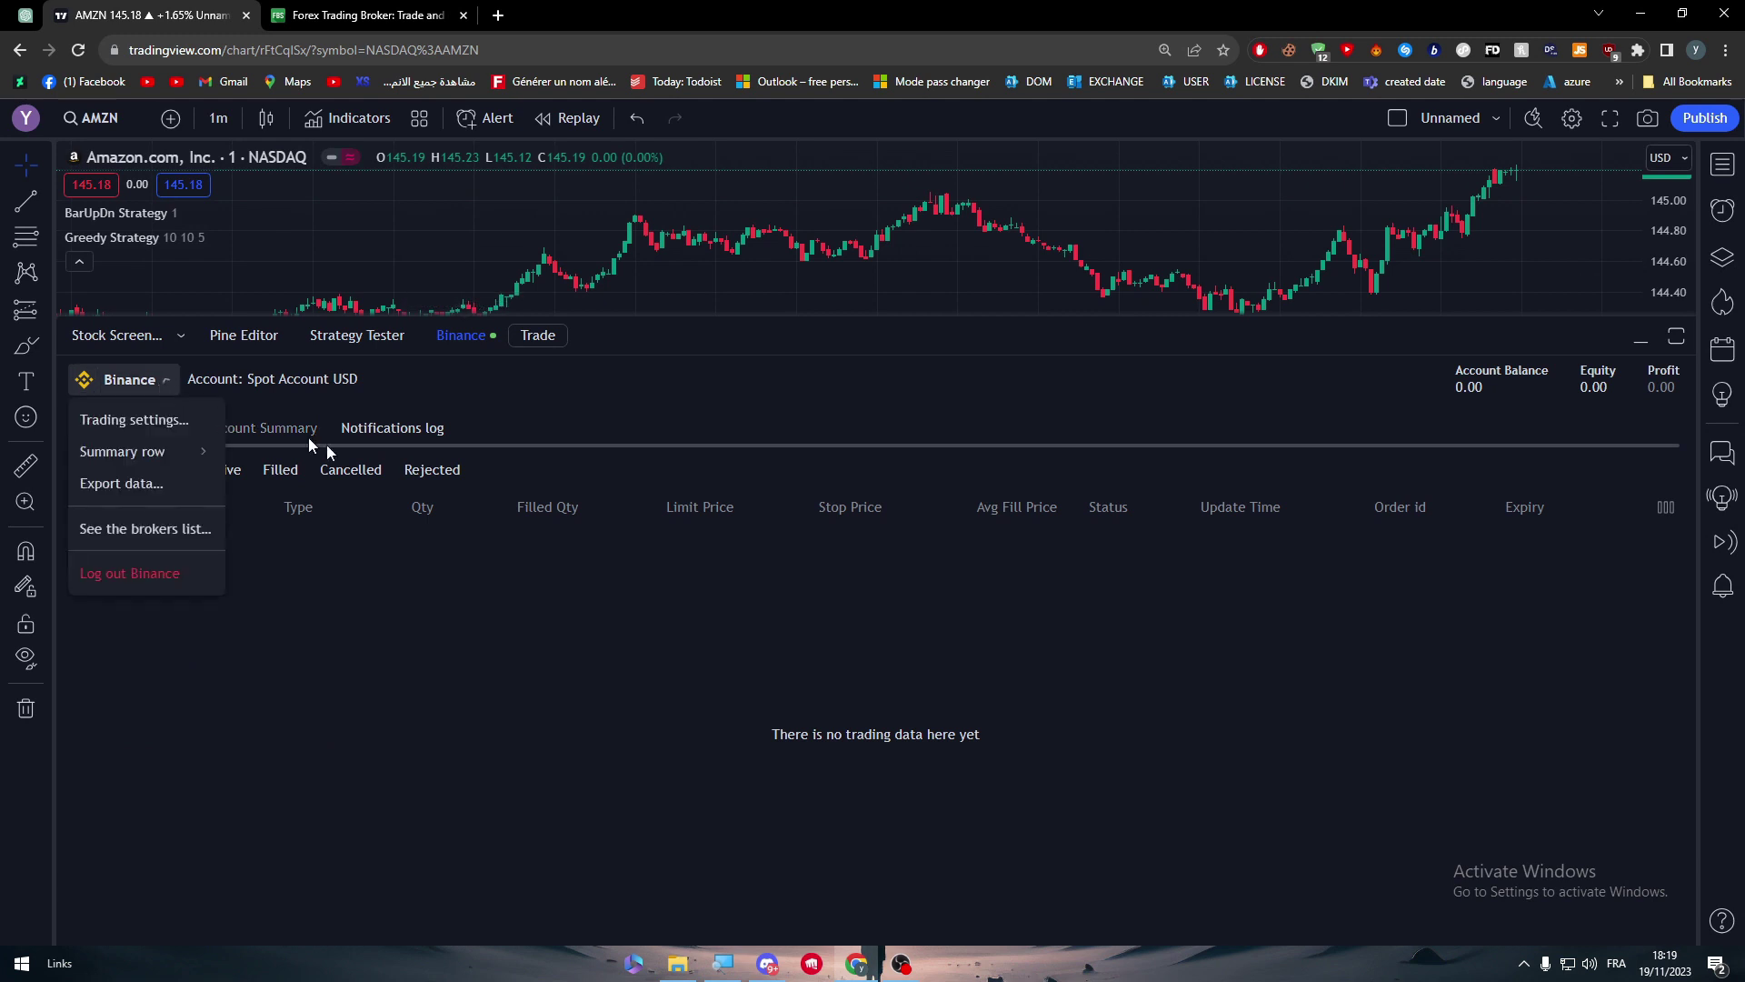
left_click(104, 535)
Expand the full broker grid and search it for Binance, then FBS
right_click(836, 806)
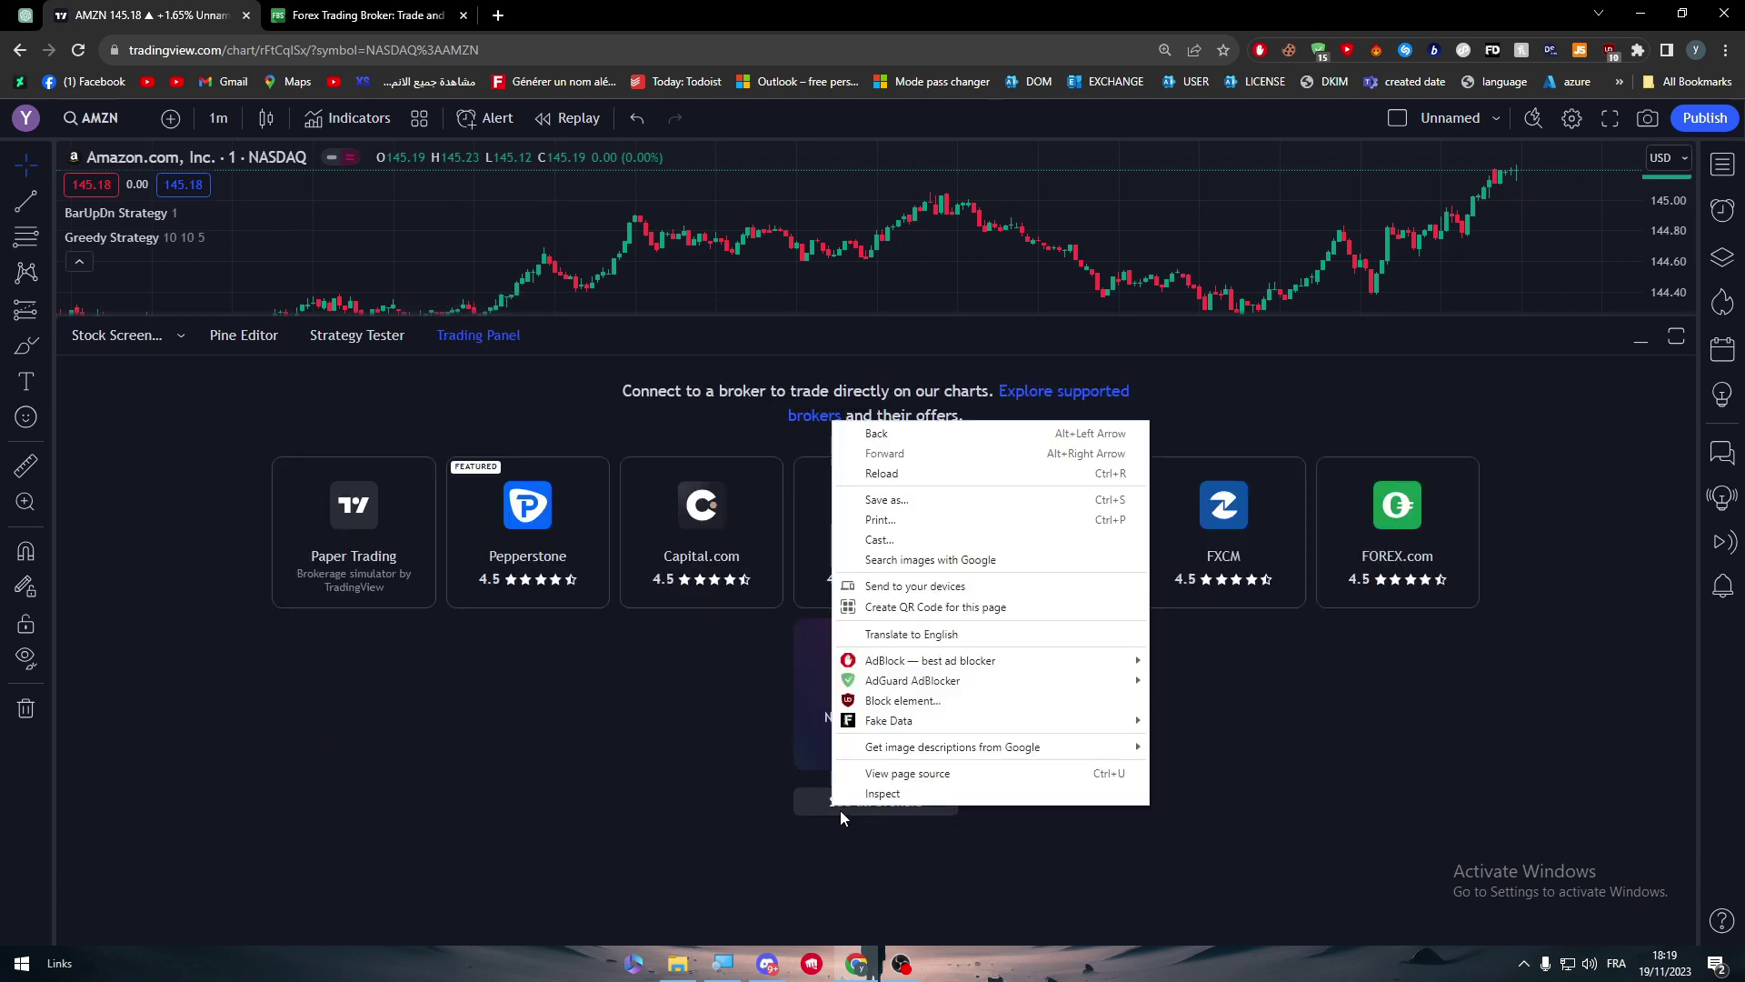
left_click(843, 810)
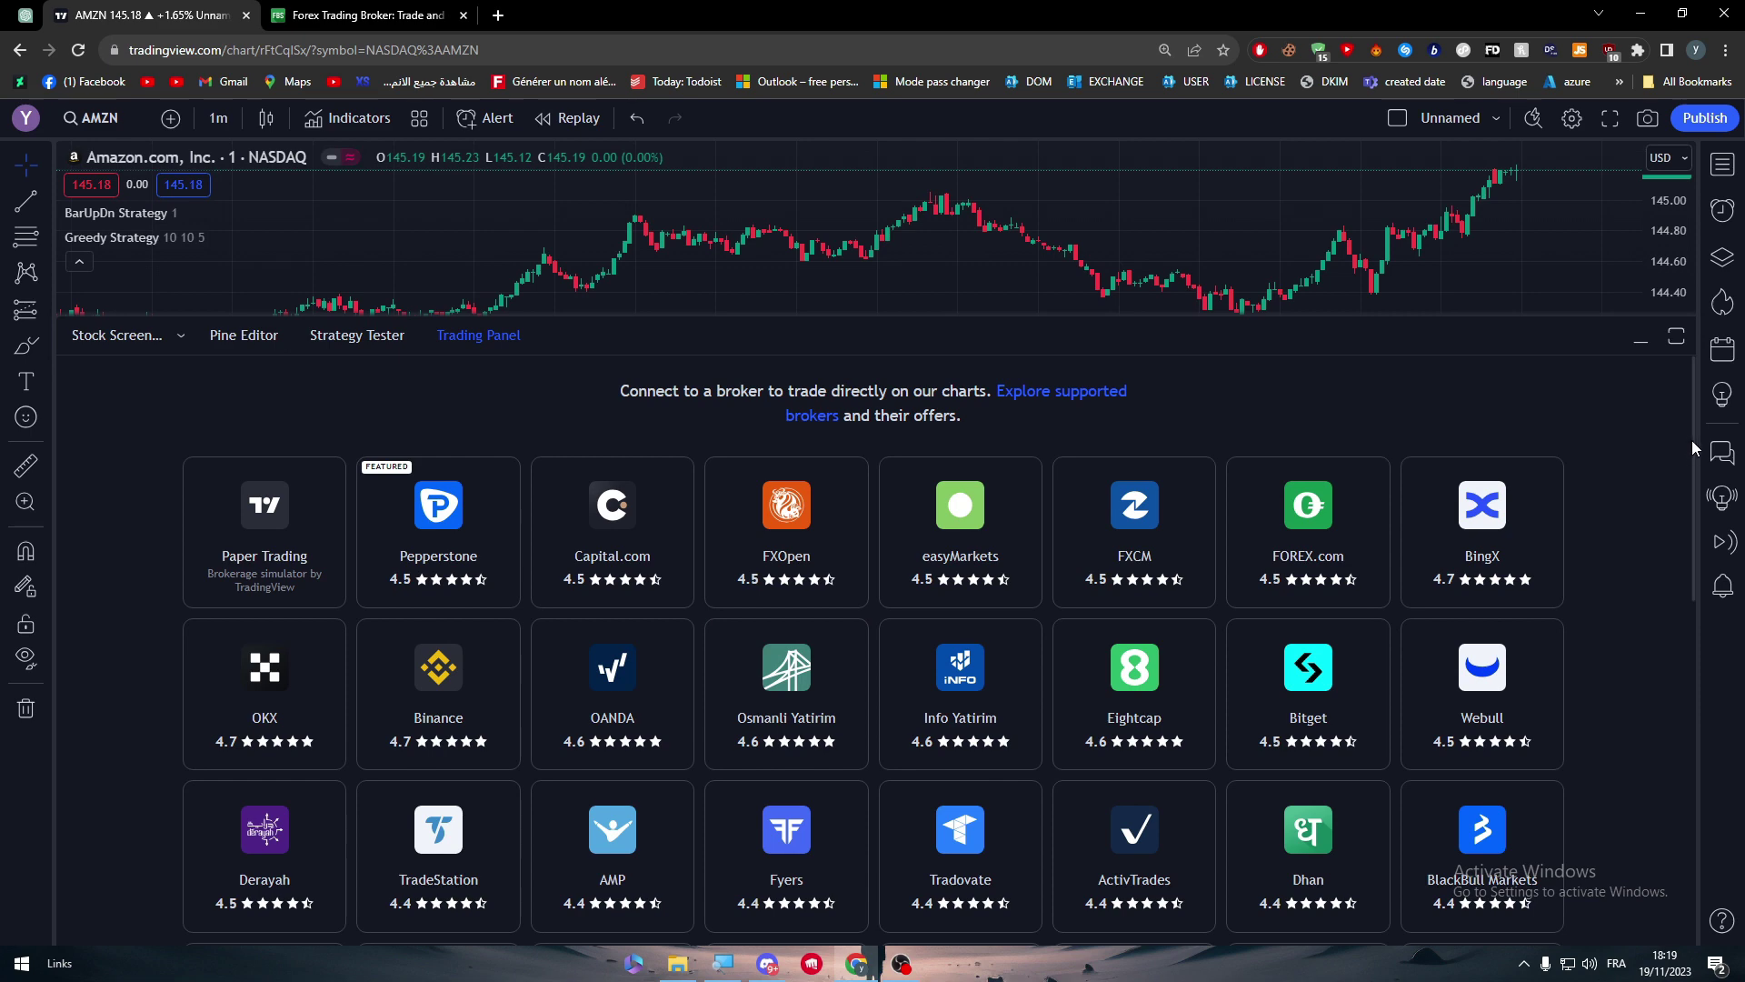
left_click_drag(1694, 445, 1634, 467)
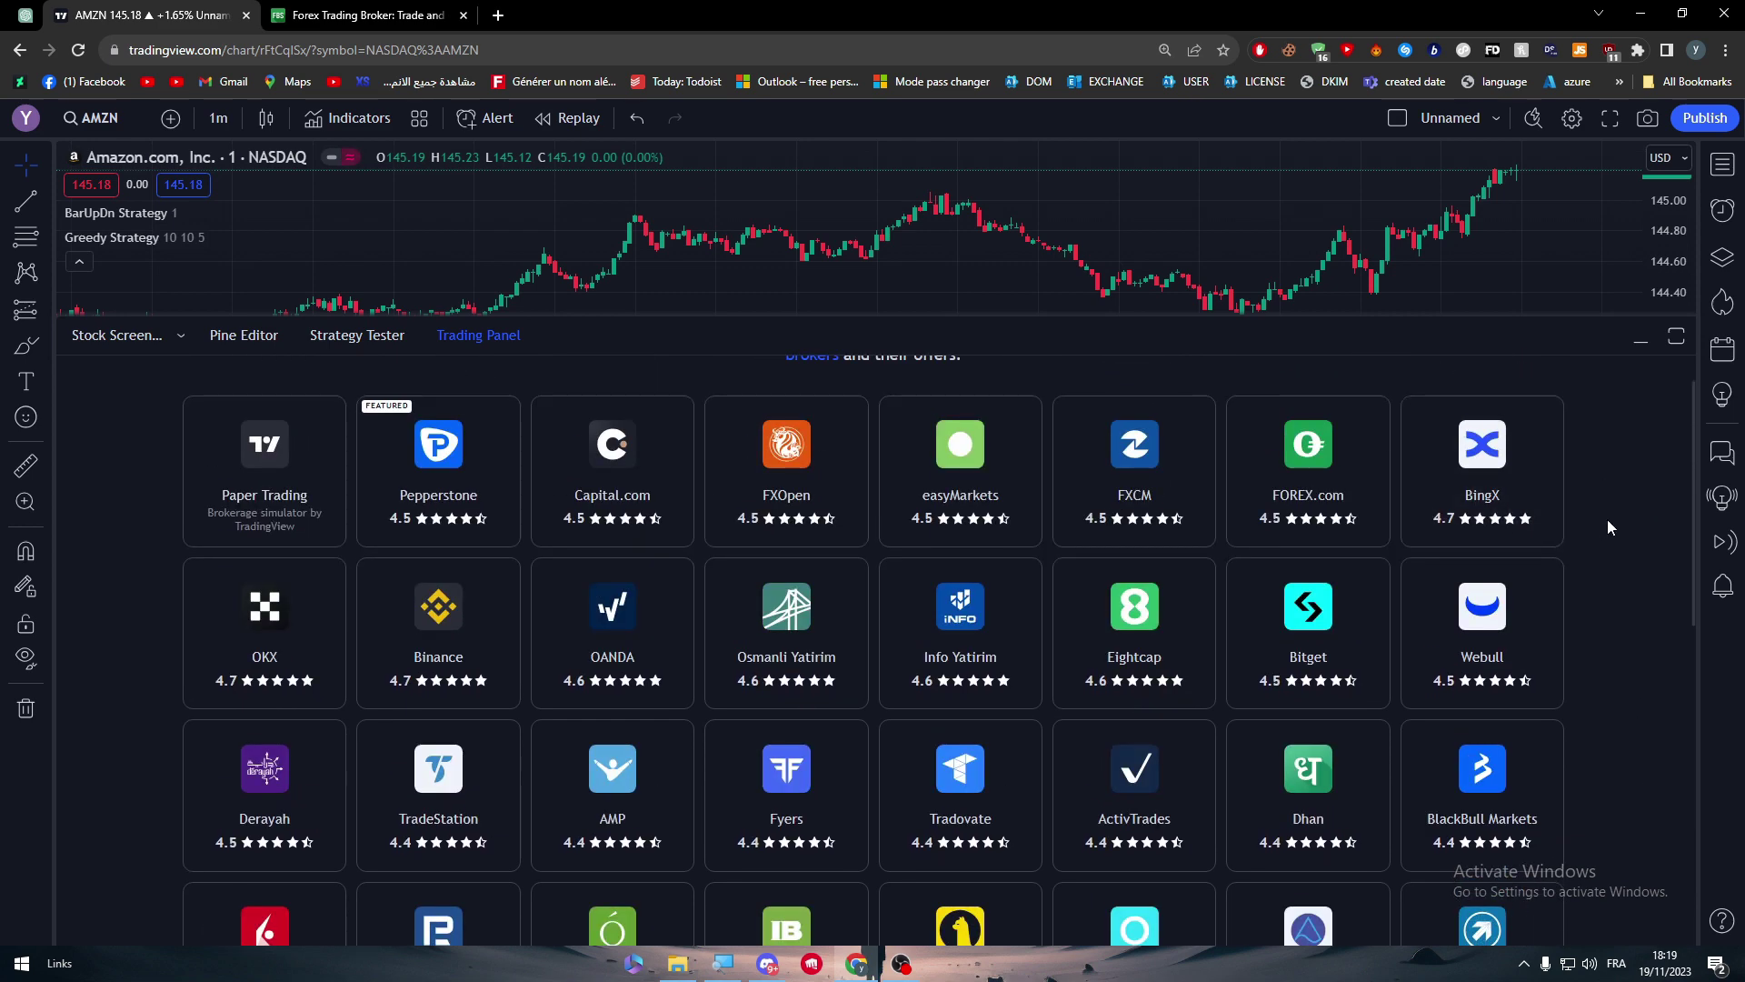
key("ctrl+f")
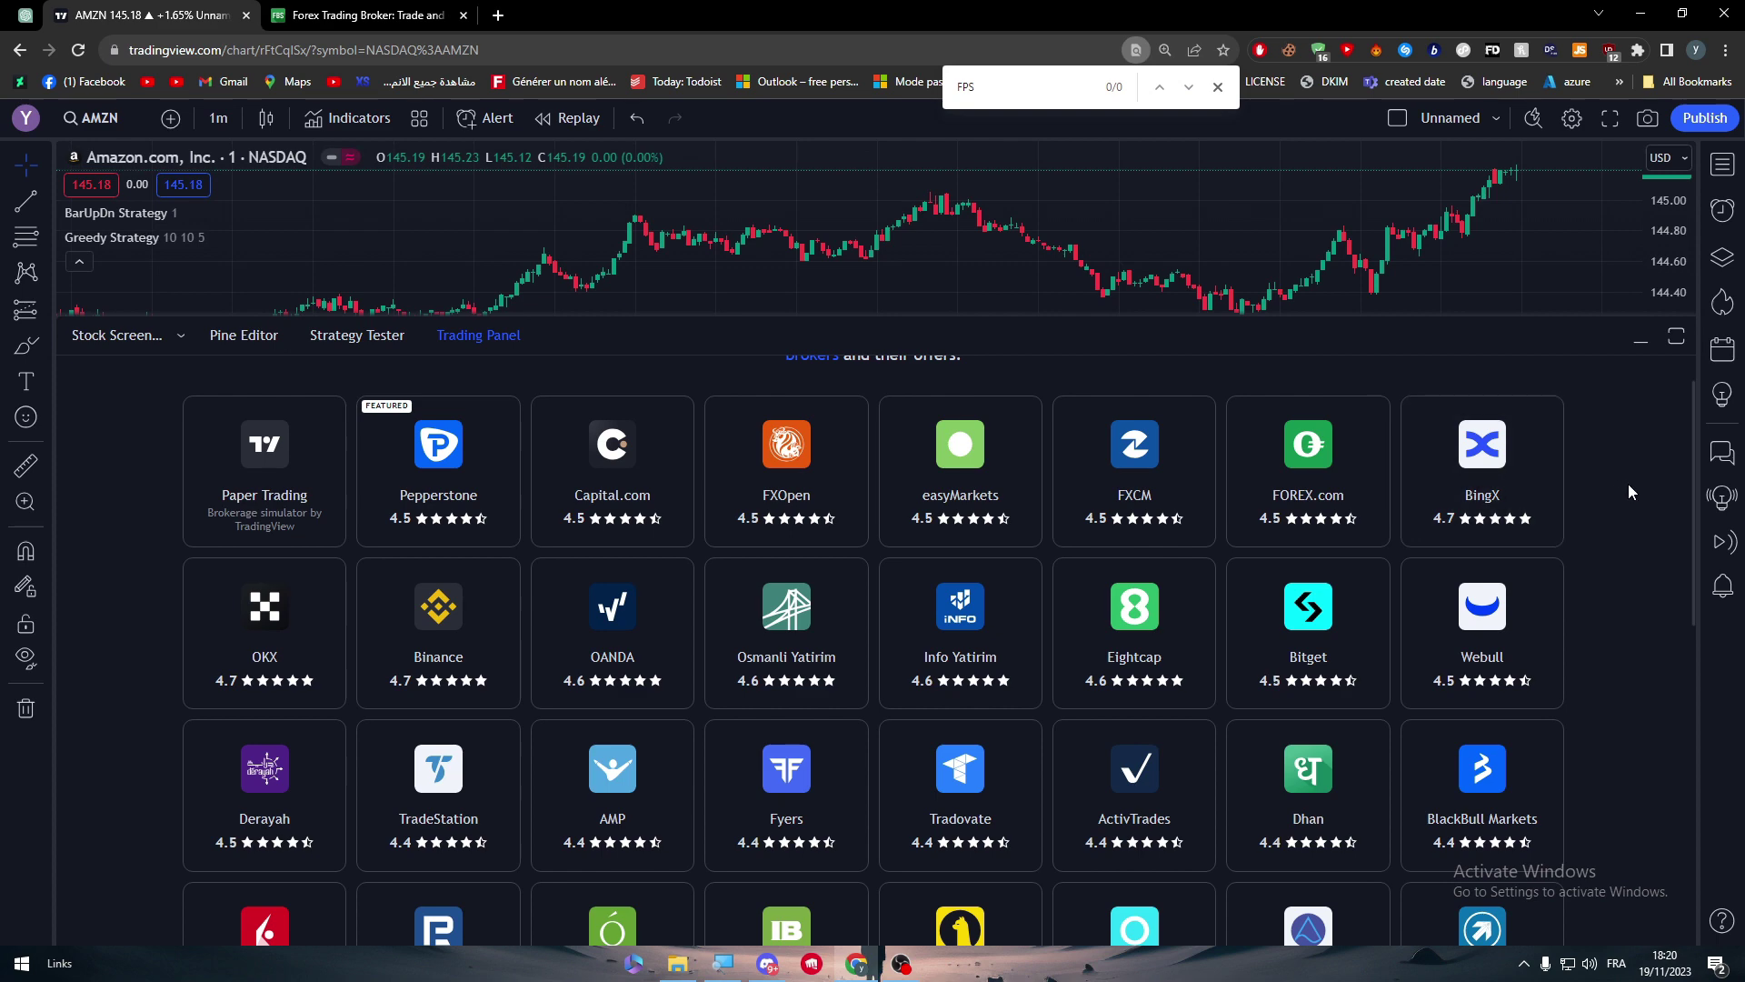
key("BackSpace")
key("BackSpace")
type("BS")
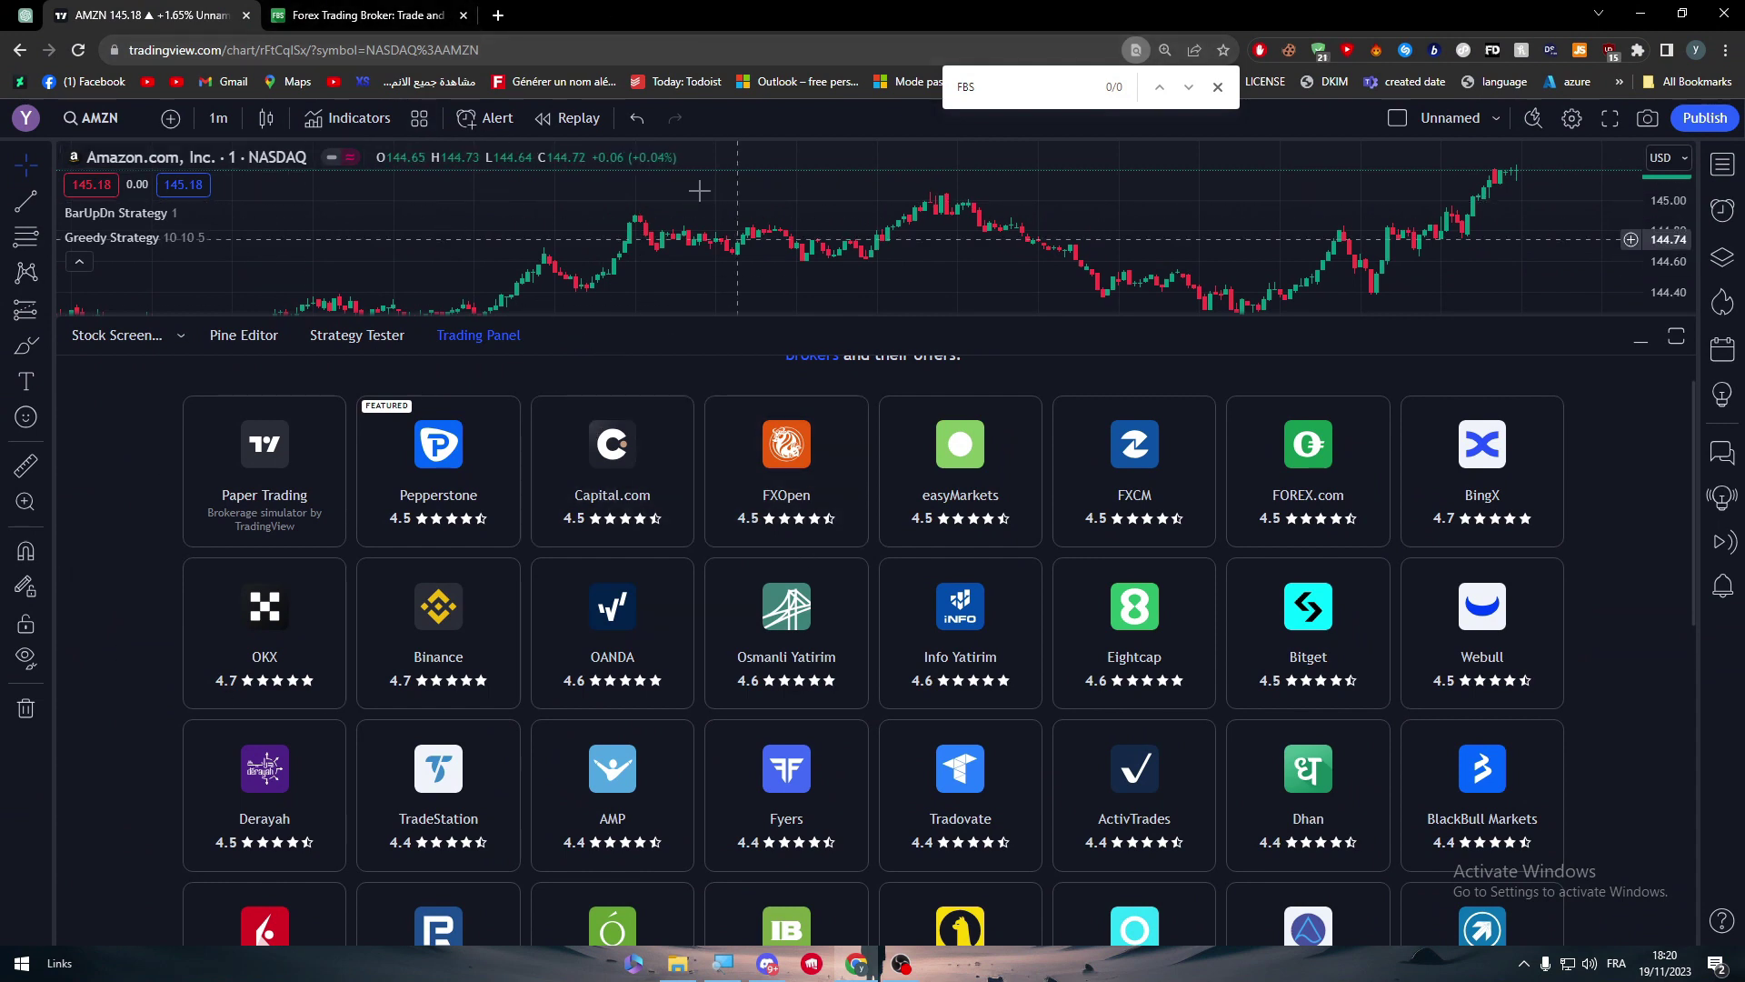
Search Google for 'FBS TRADINGVI' and open the Fbs TradingView result in a background tab
left_click(499, 15)
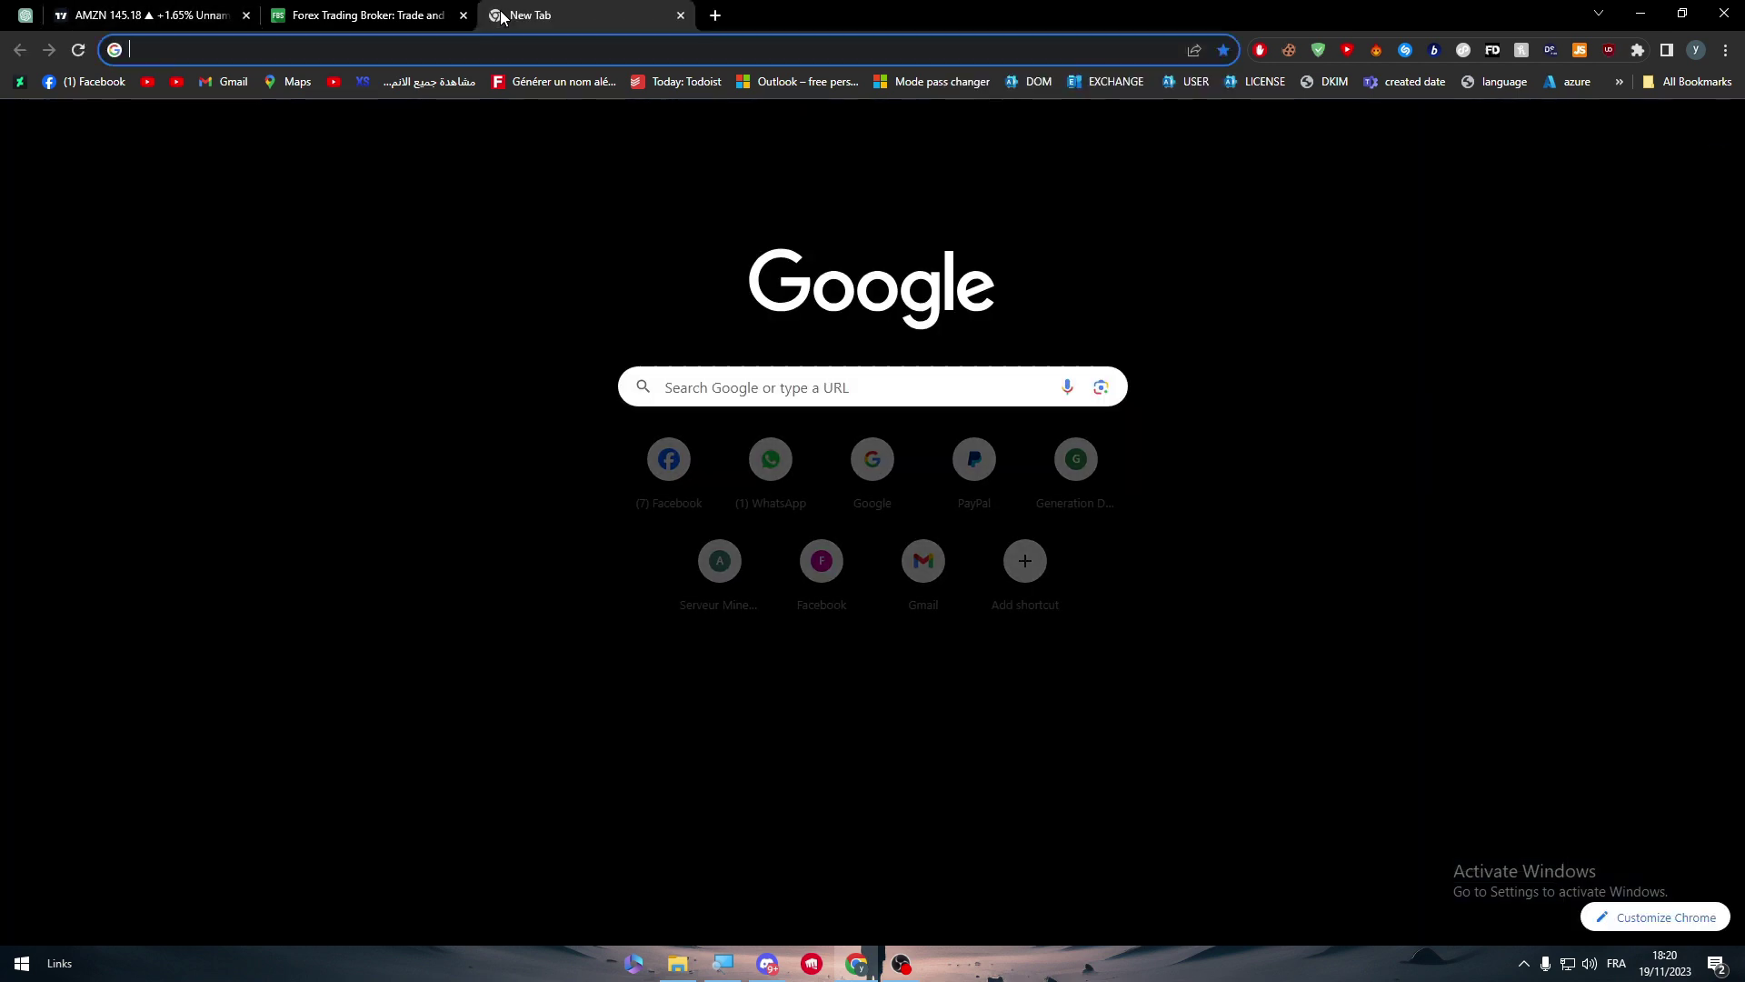
type("FBS TRADINGVI")
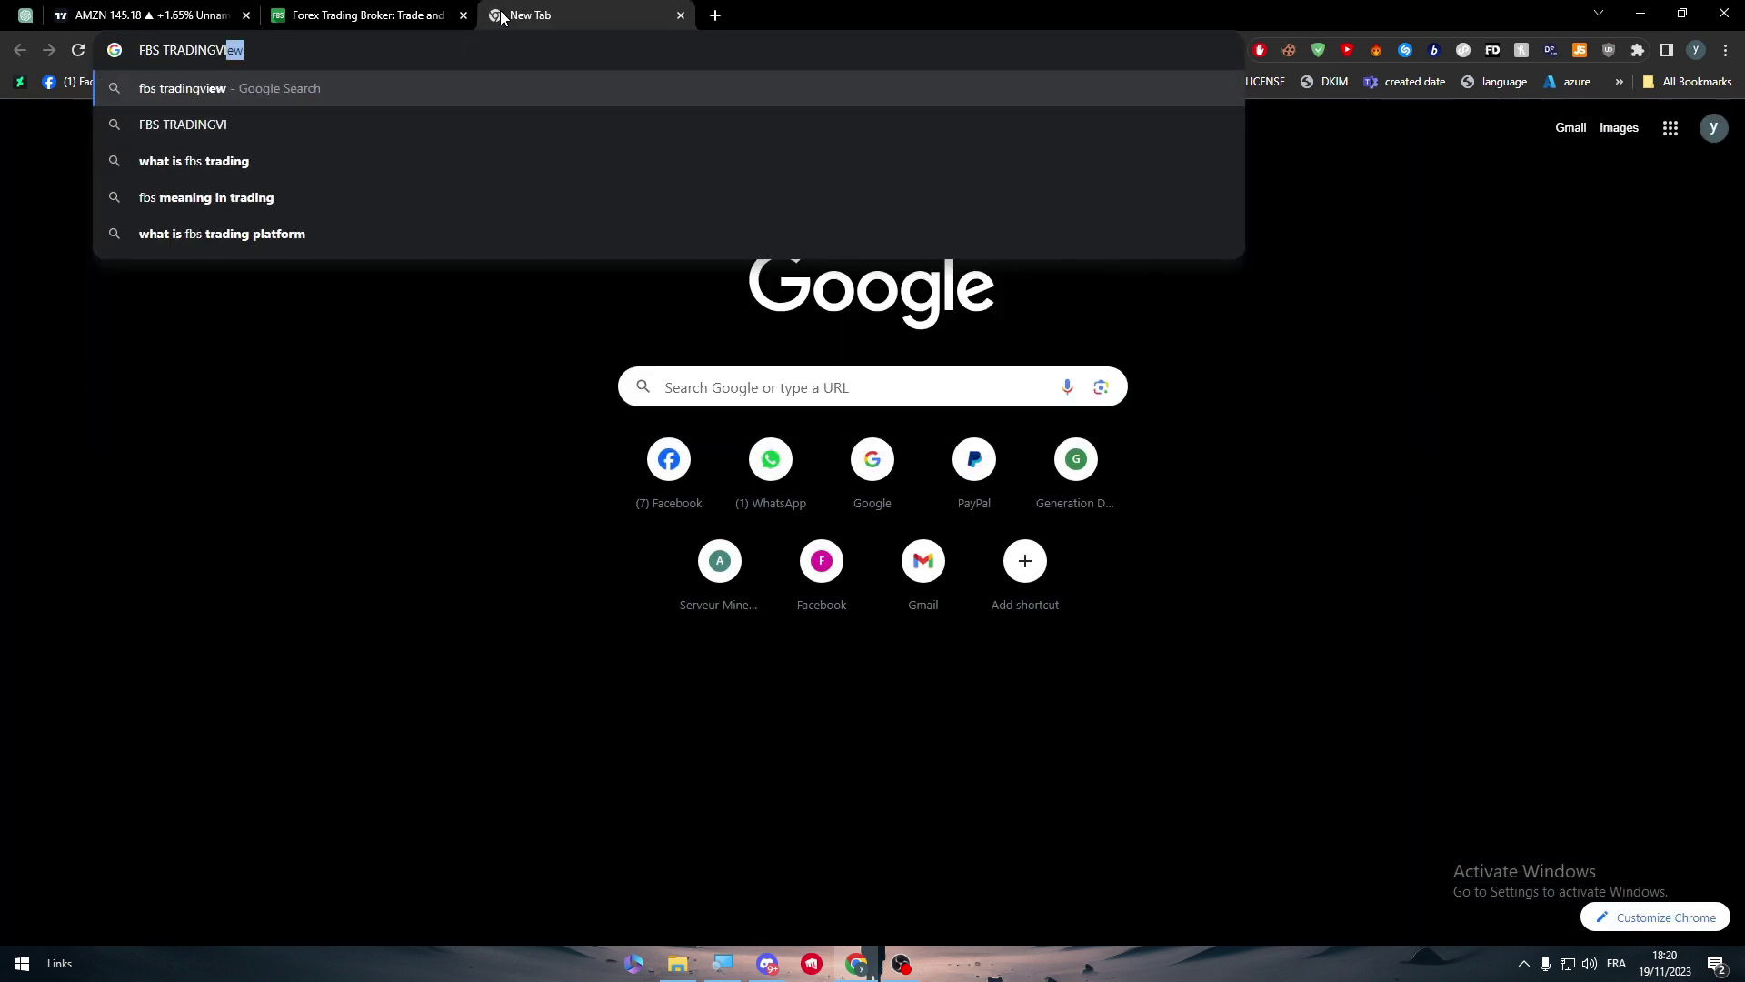
key("Return")
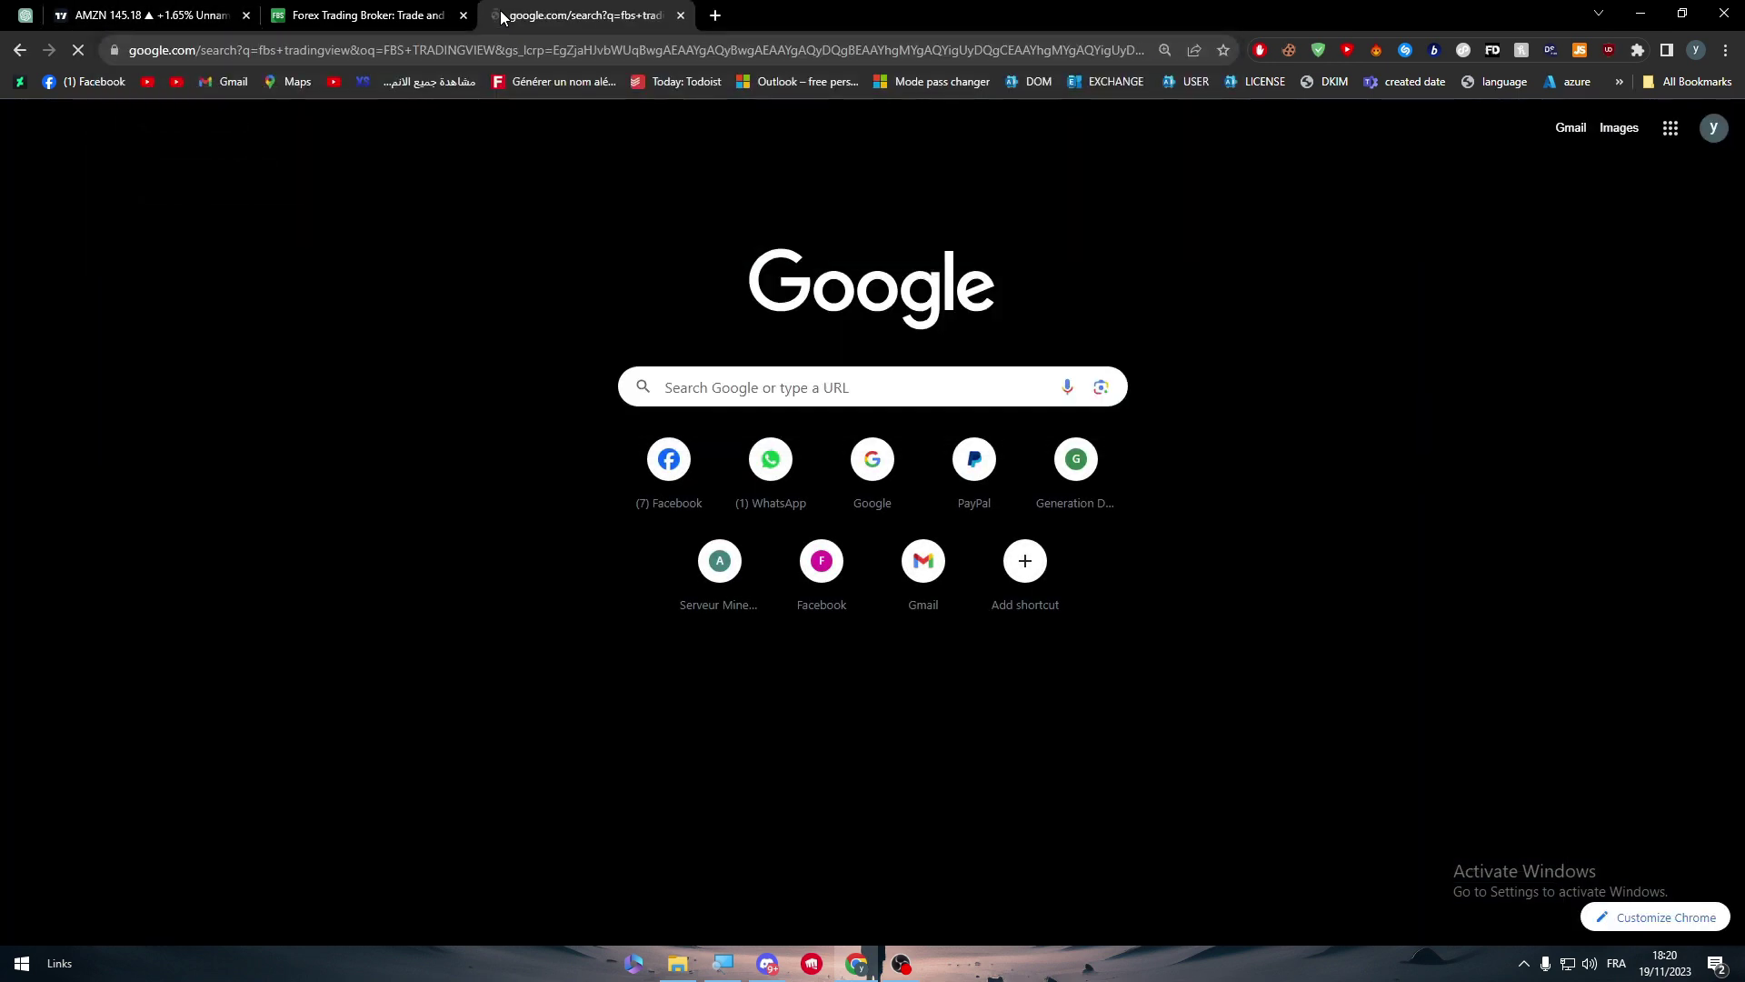
middle_click(386, 340)
Compare the FBS ideas page, search results and AMZN chart, then close the search tabs
left_click(773, 16)
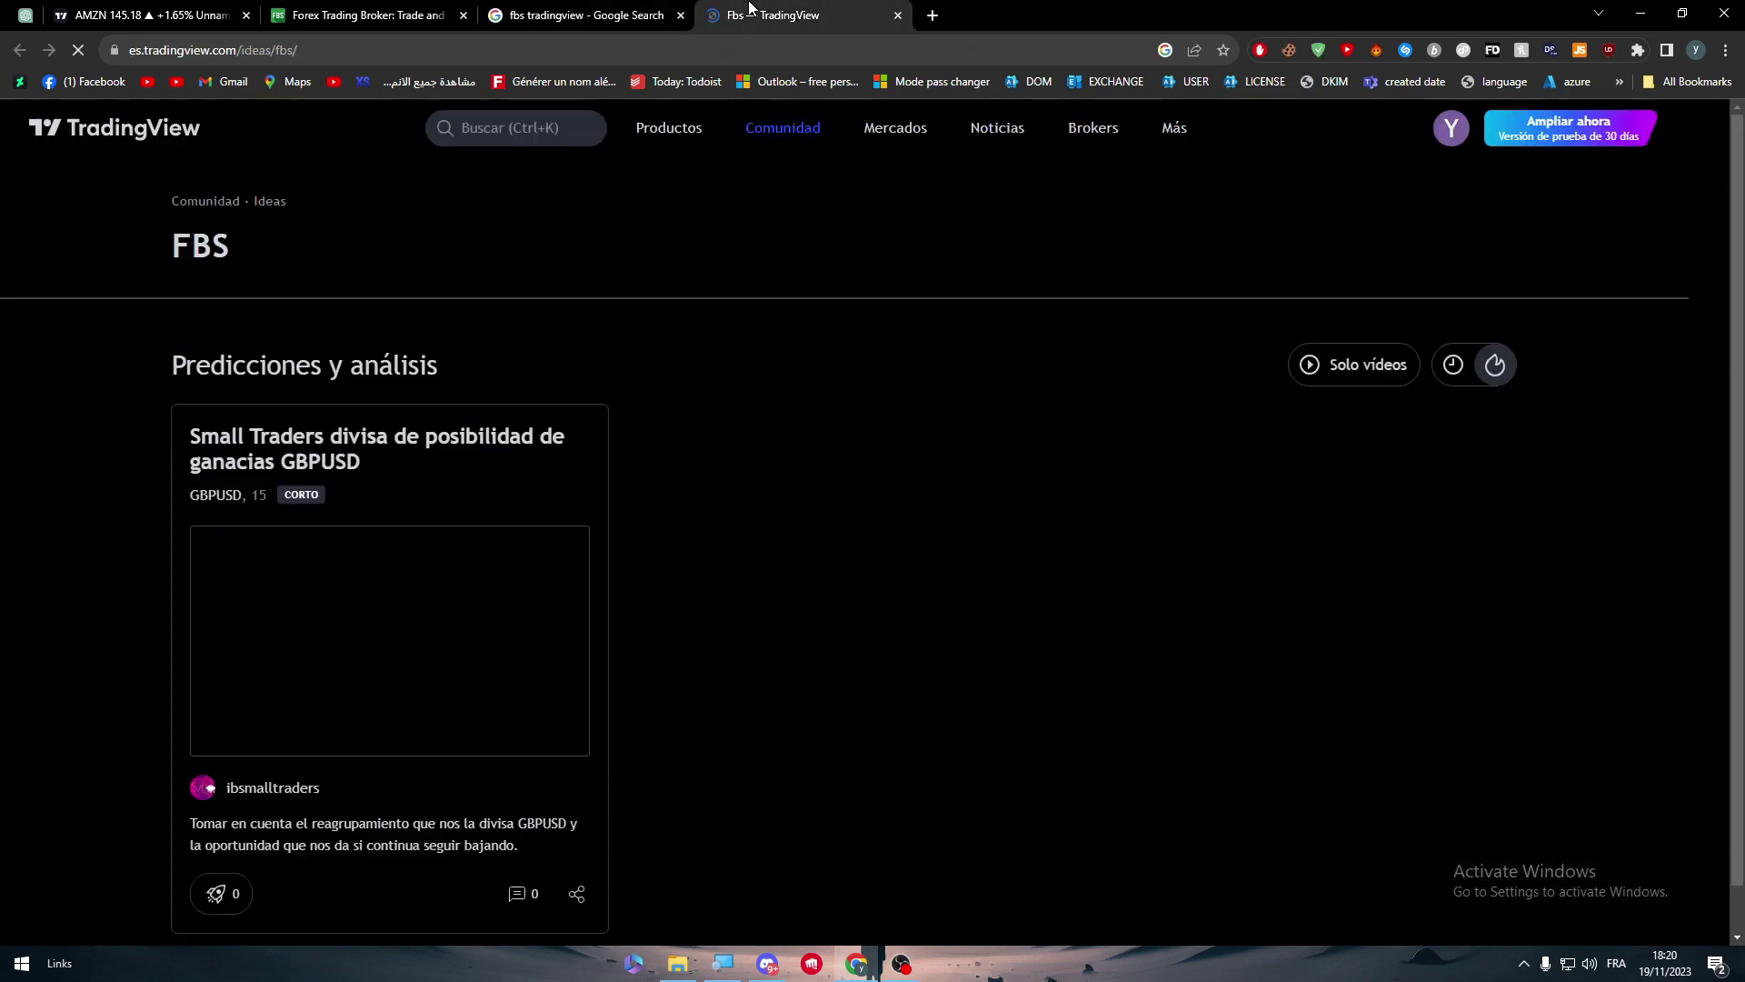
left_click_drag(170, 250, 279, 257)
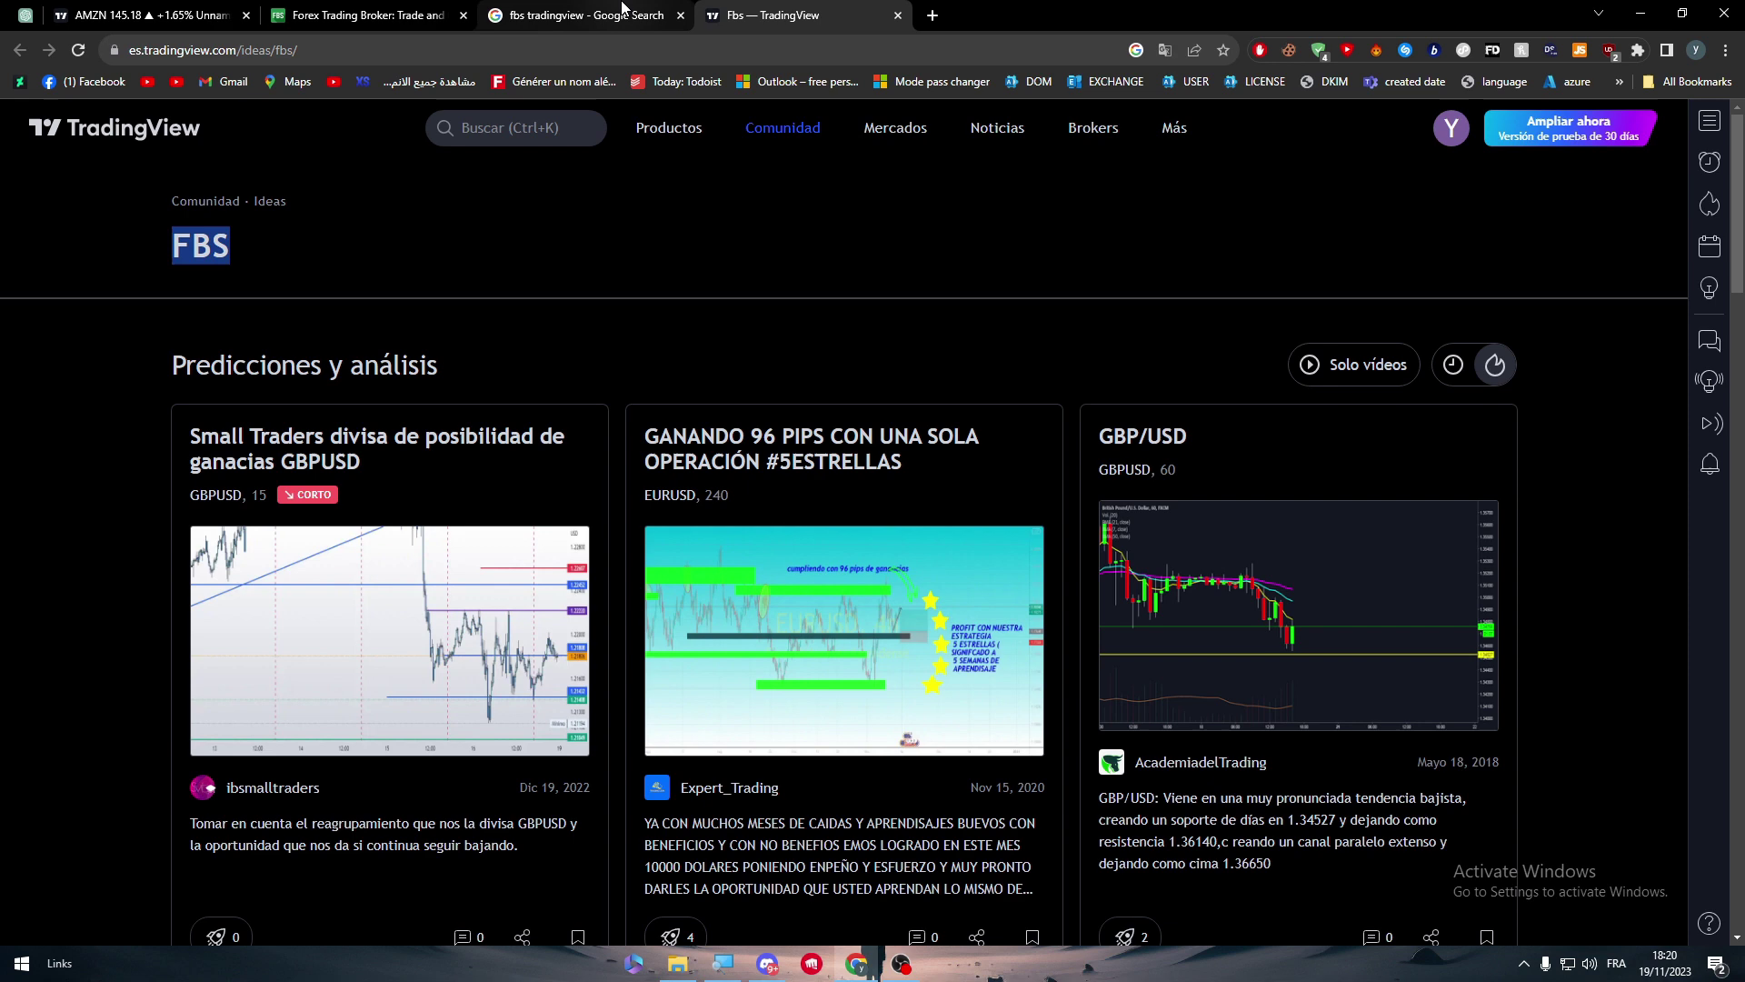
left_click(582, 16)
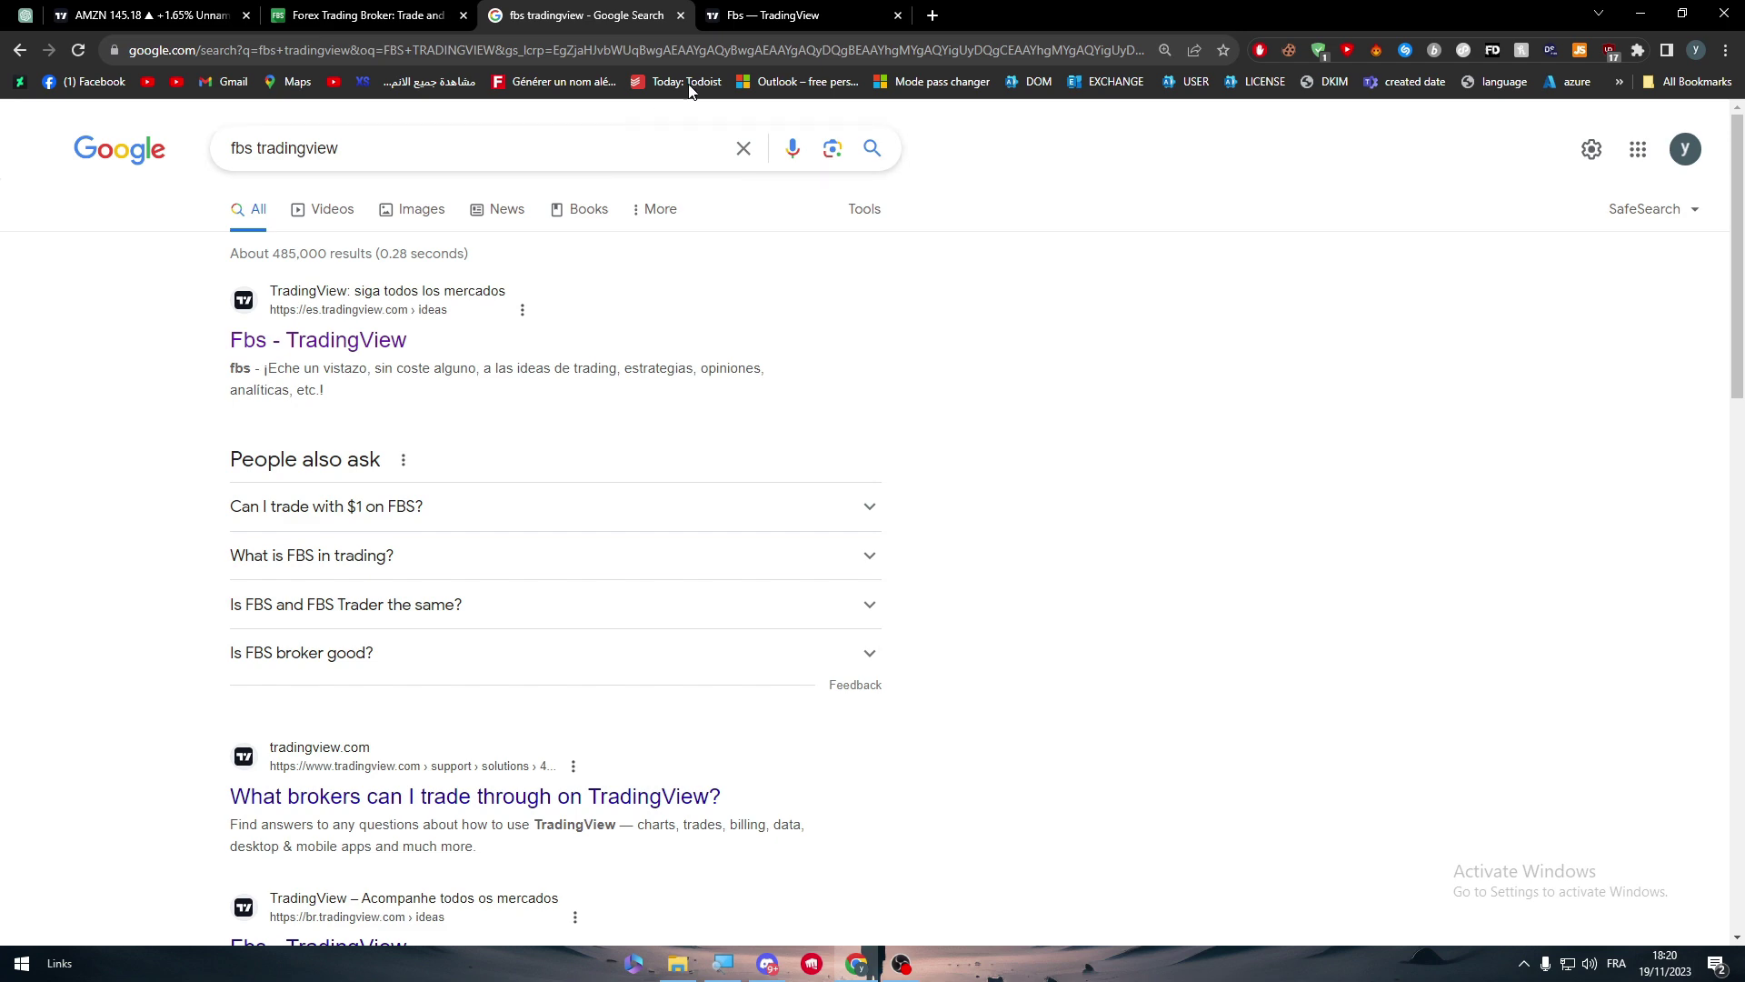
left_click(732, 17)
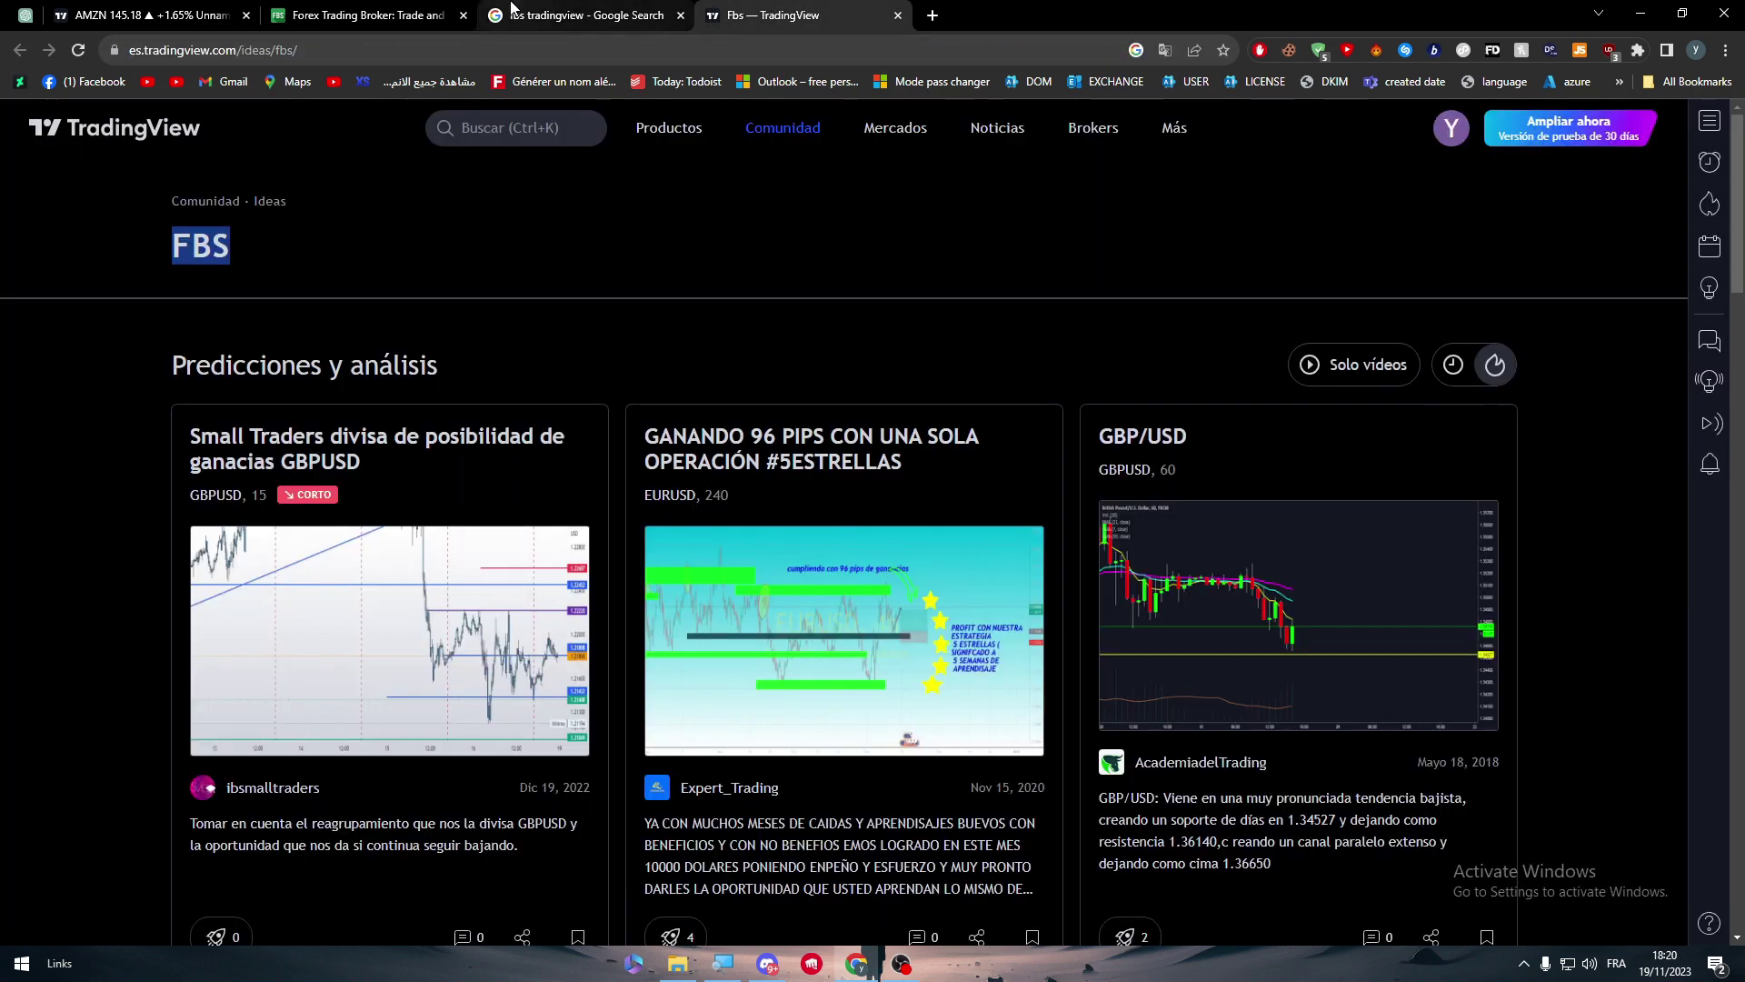
left_click(570, 11)
scroll(1715, 364, "down", 8)
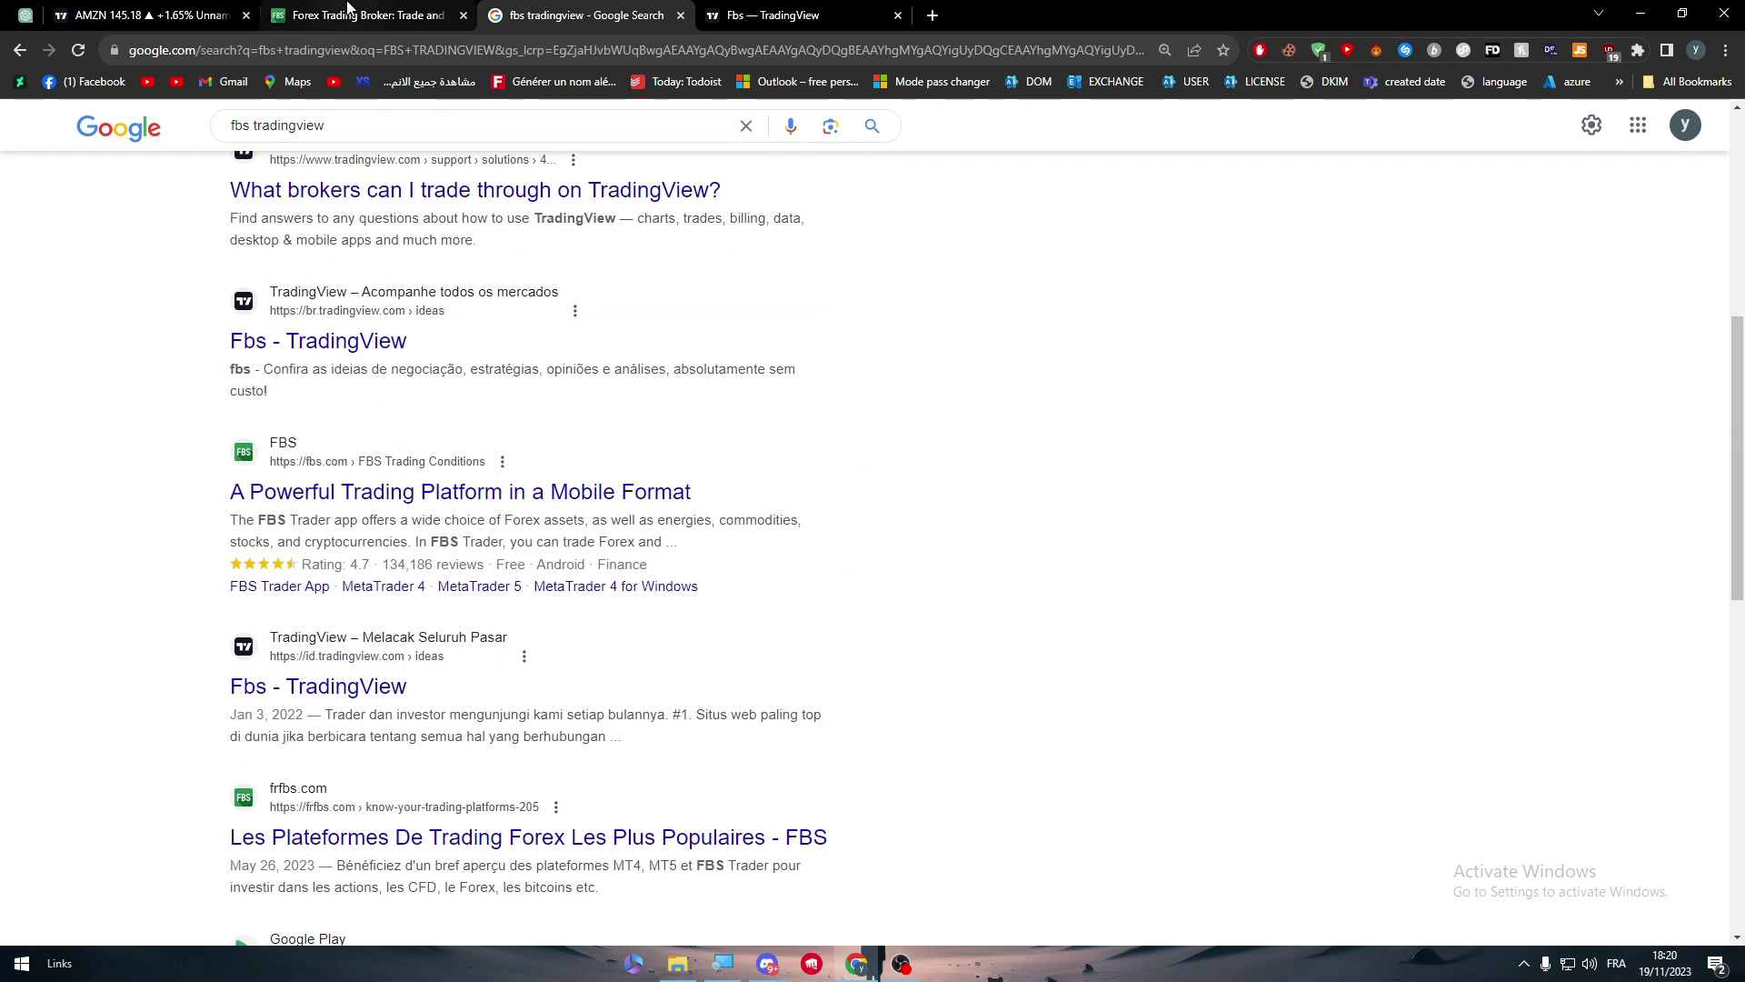
left_click(203, 10)
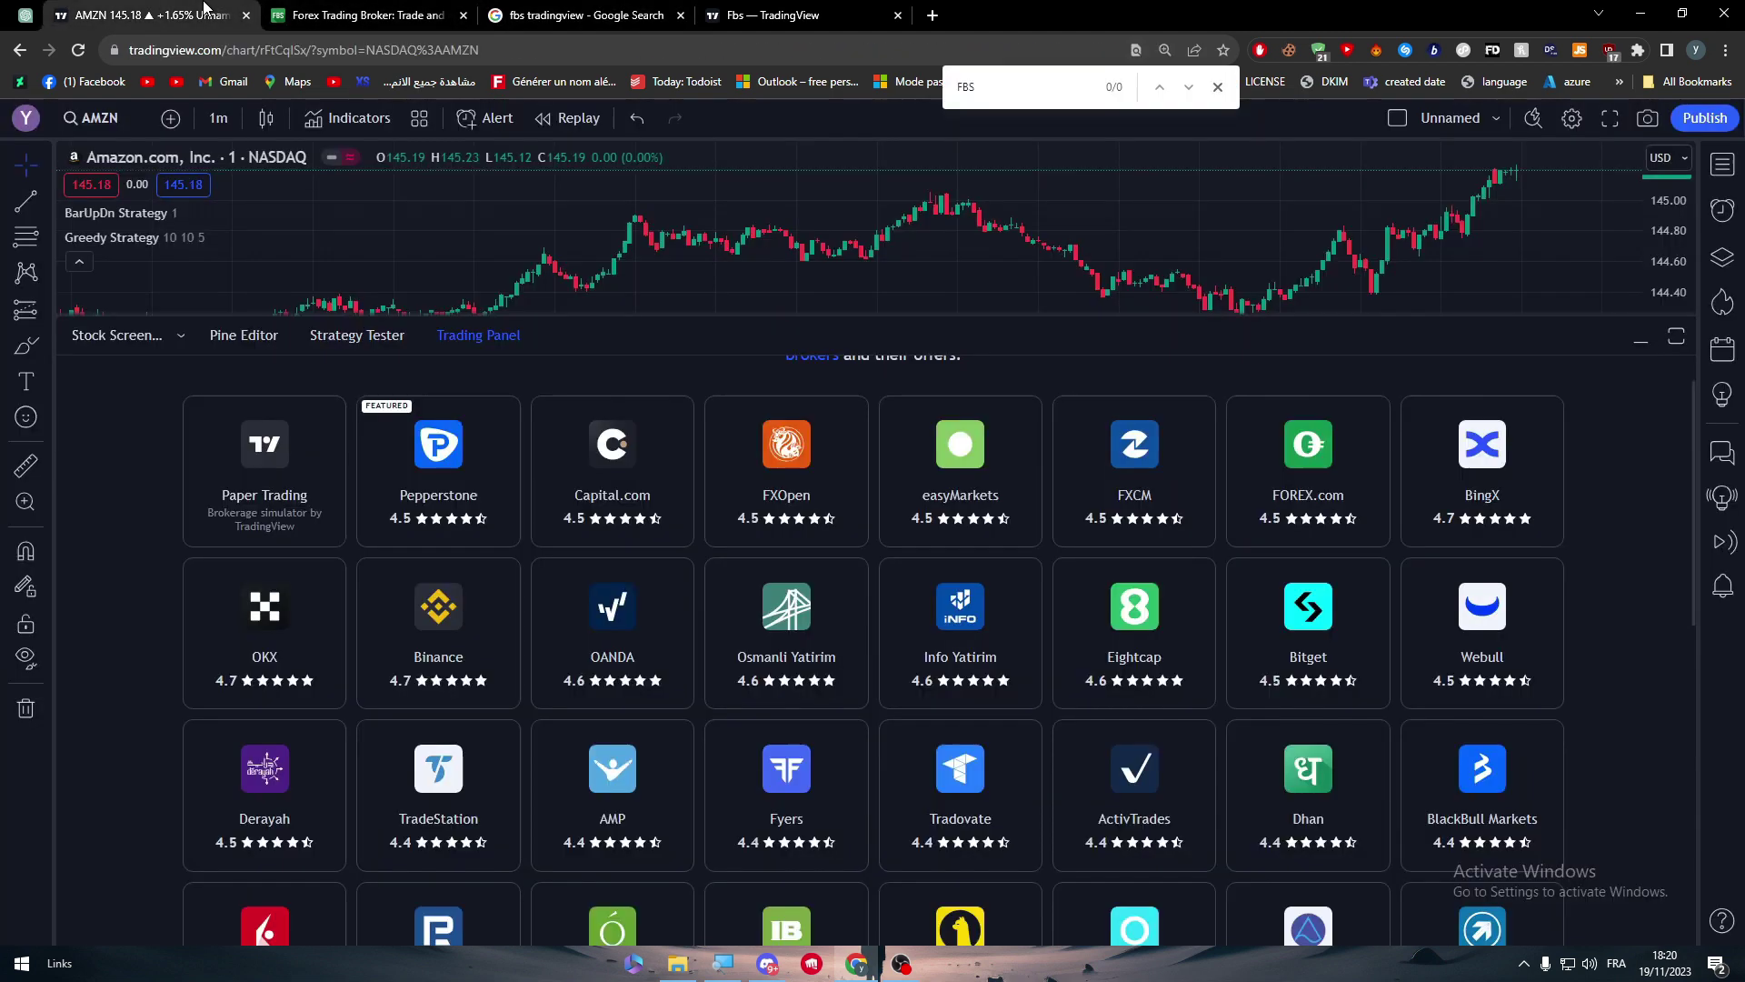
left_click(603, 9)
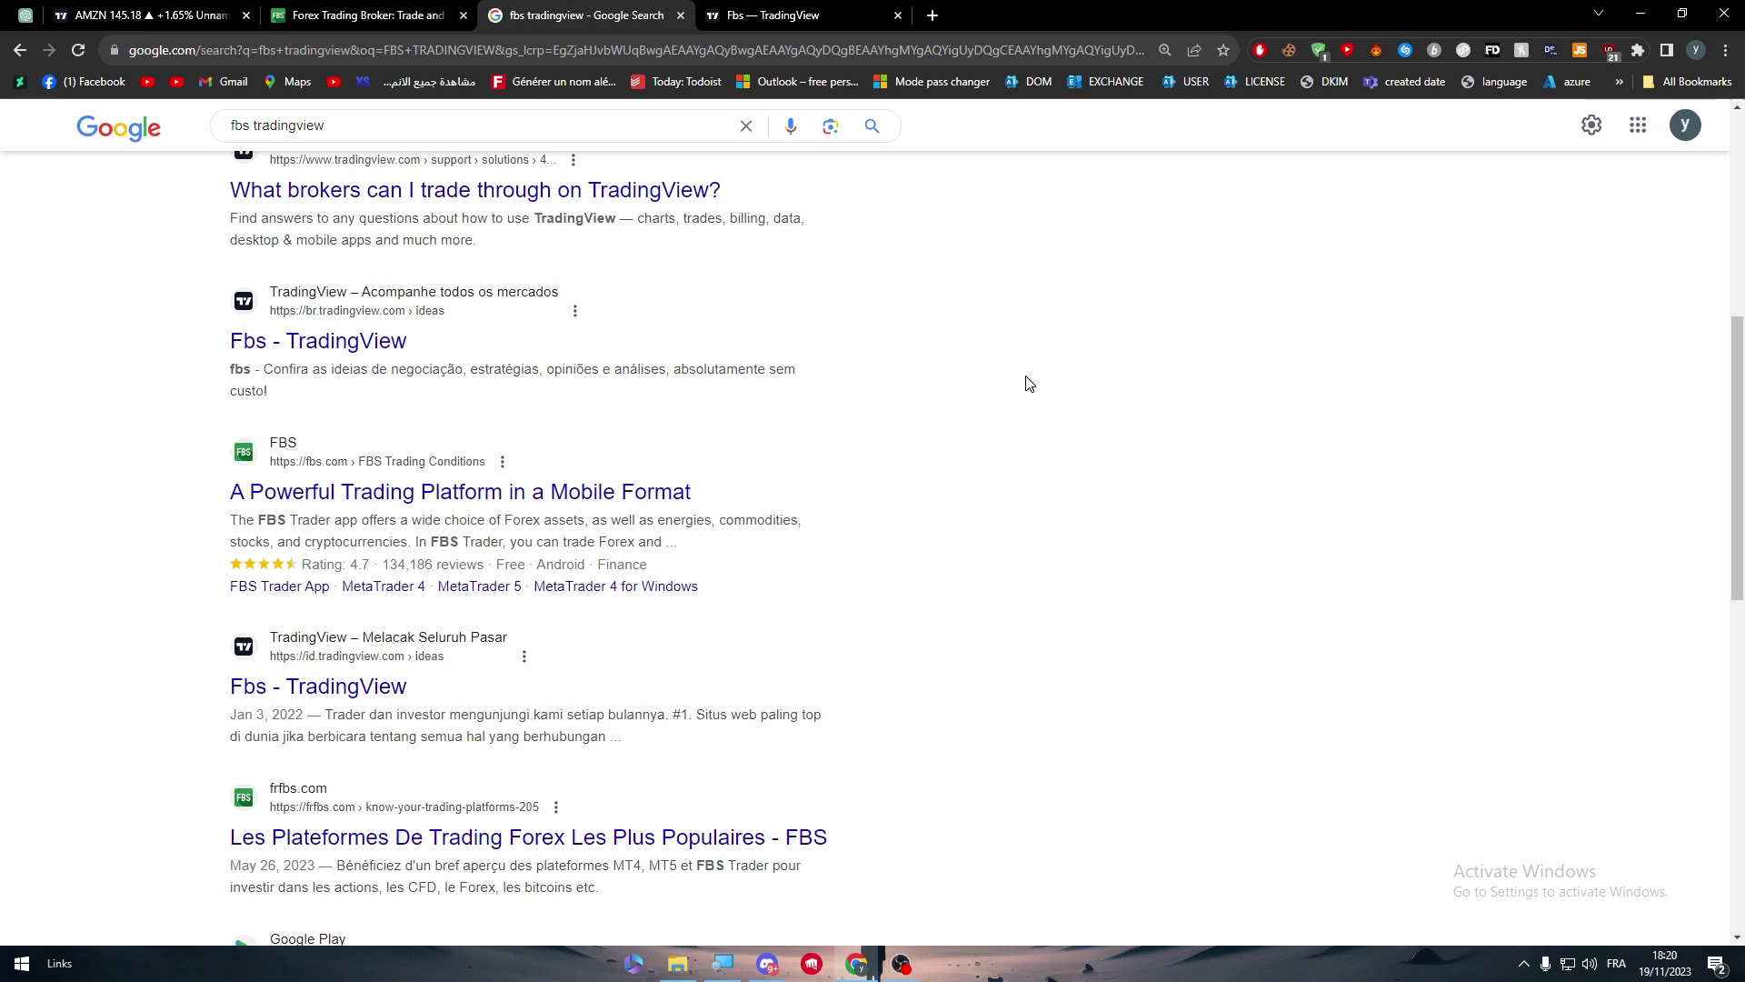
key("ctrl+w")
key("ctrl+w")
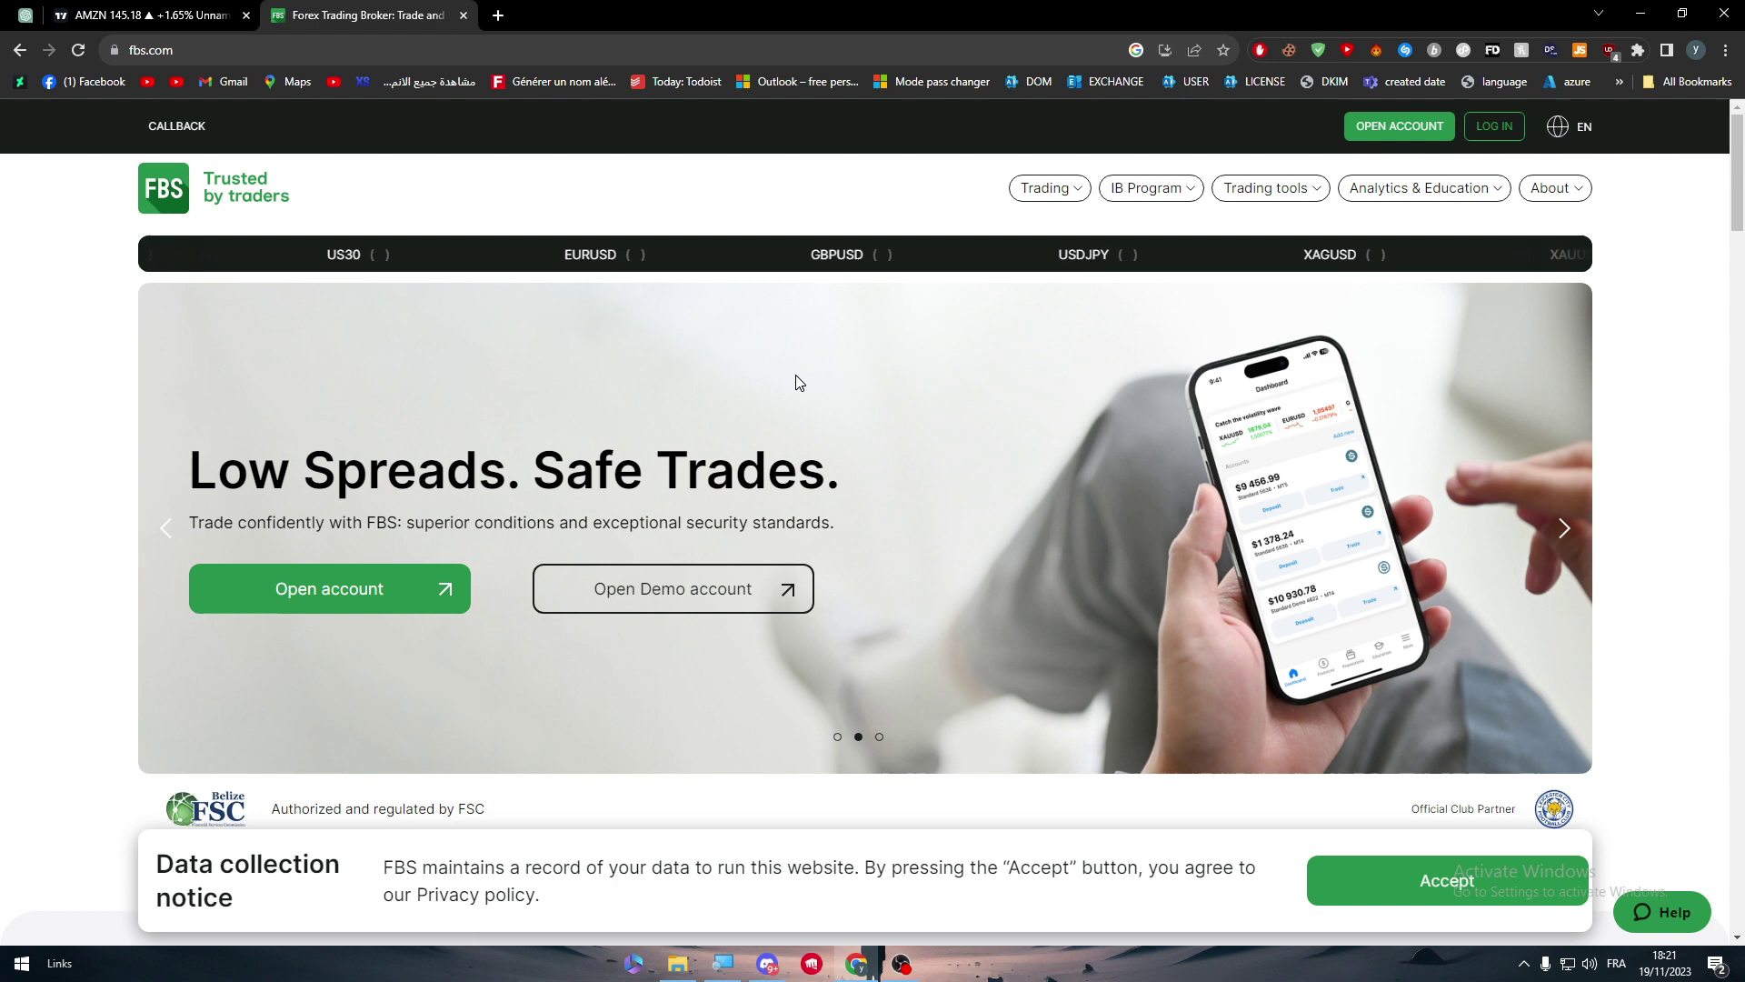
Search 'FBS CHARTS', switch to Images, and preview the 'How can I add indicators?' chart
left_click(497, 15)
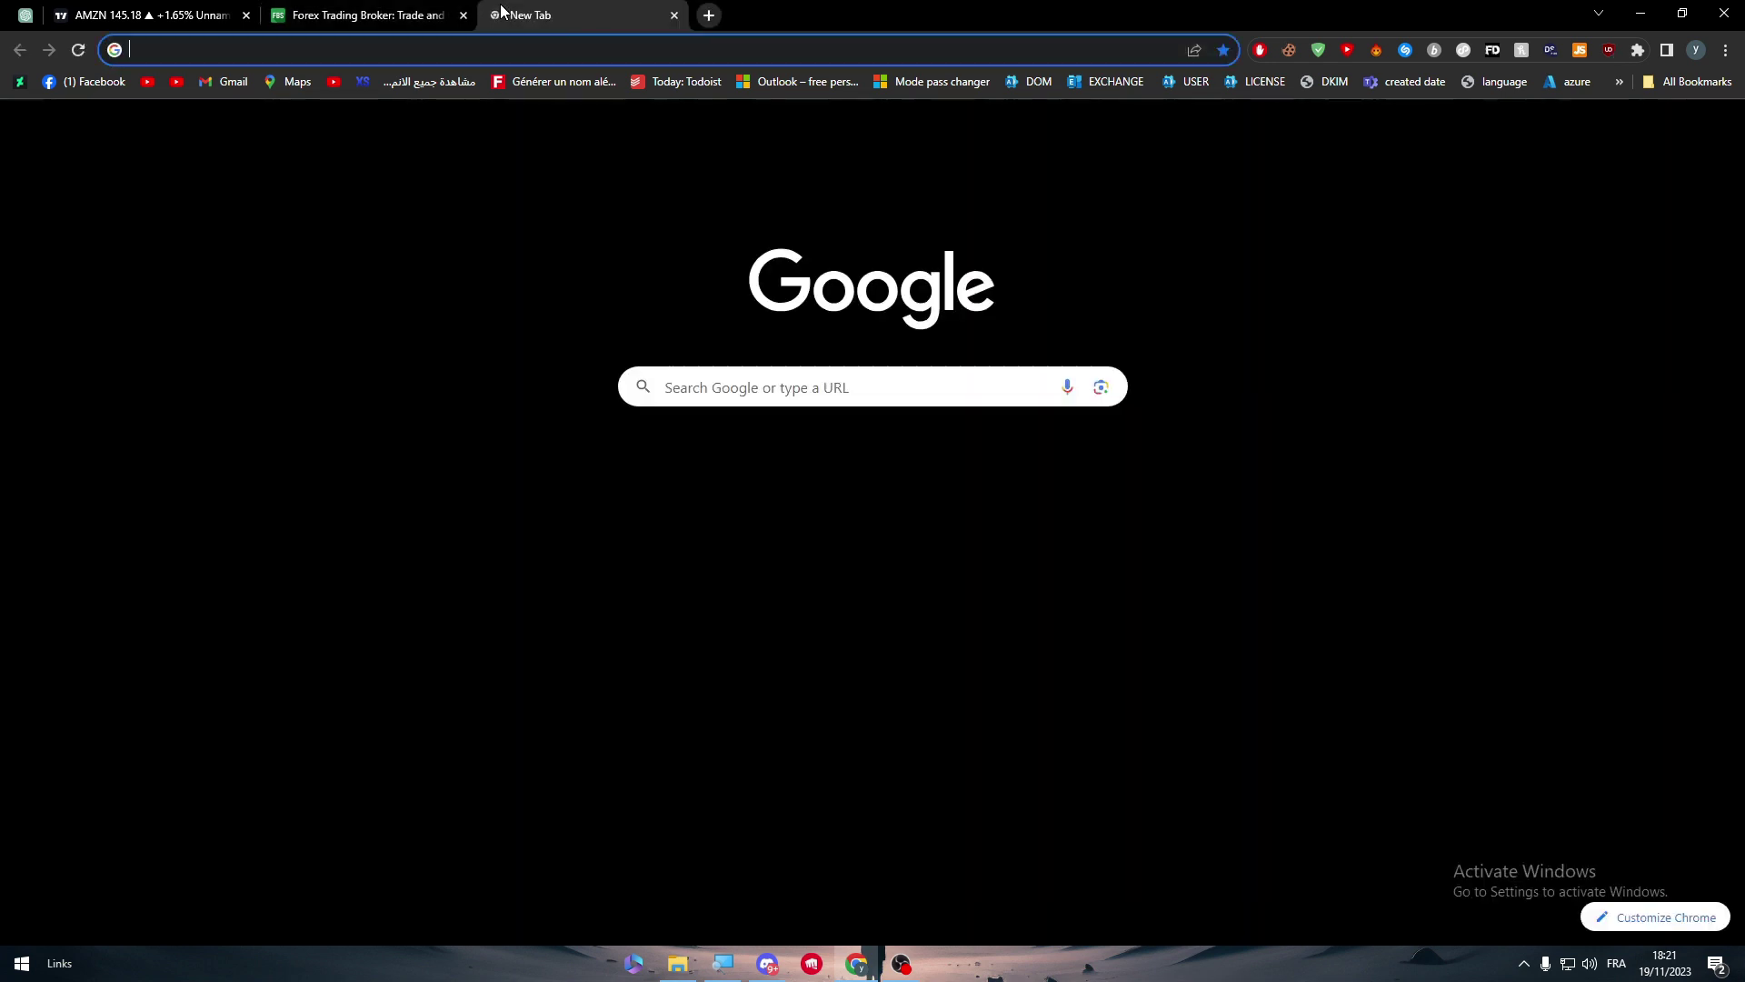
type("FBS")
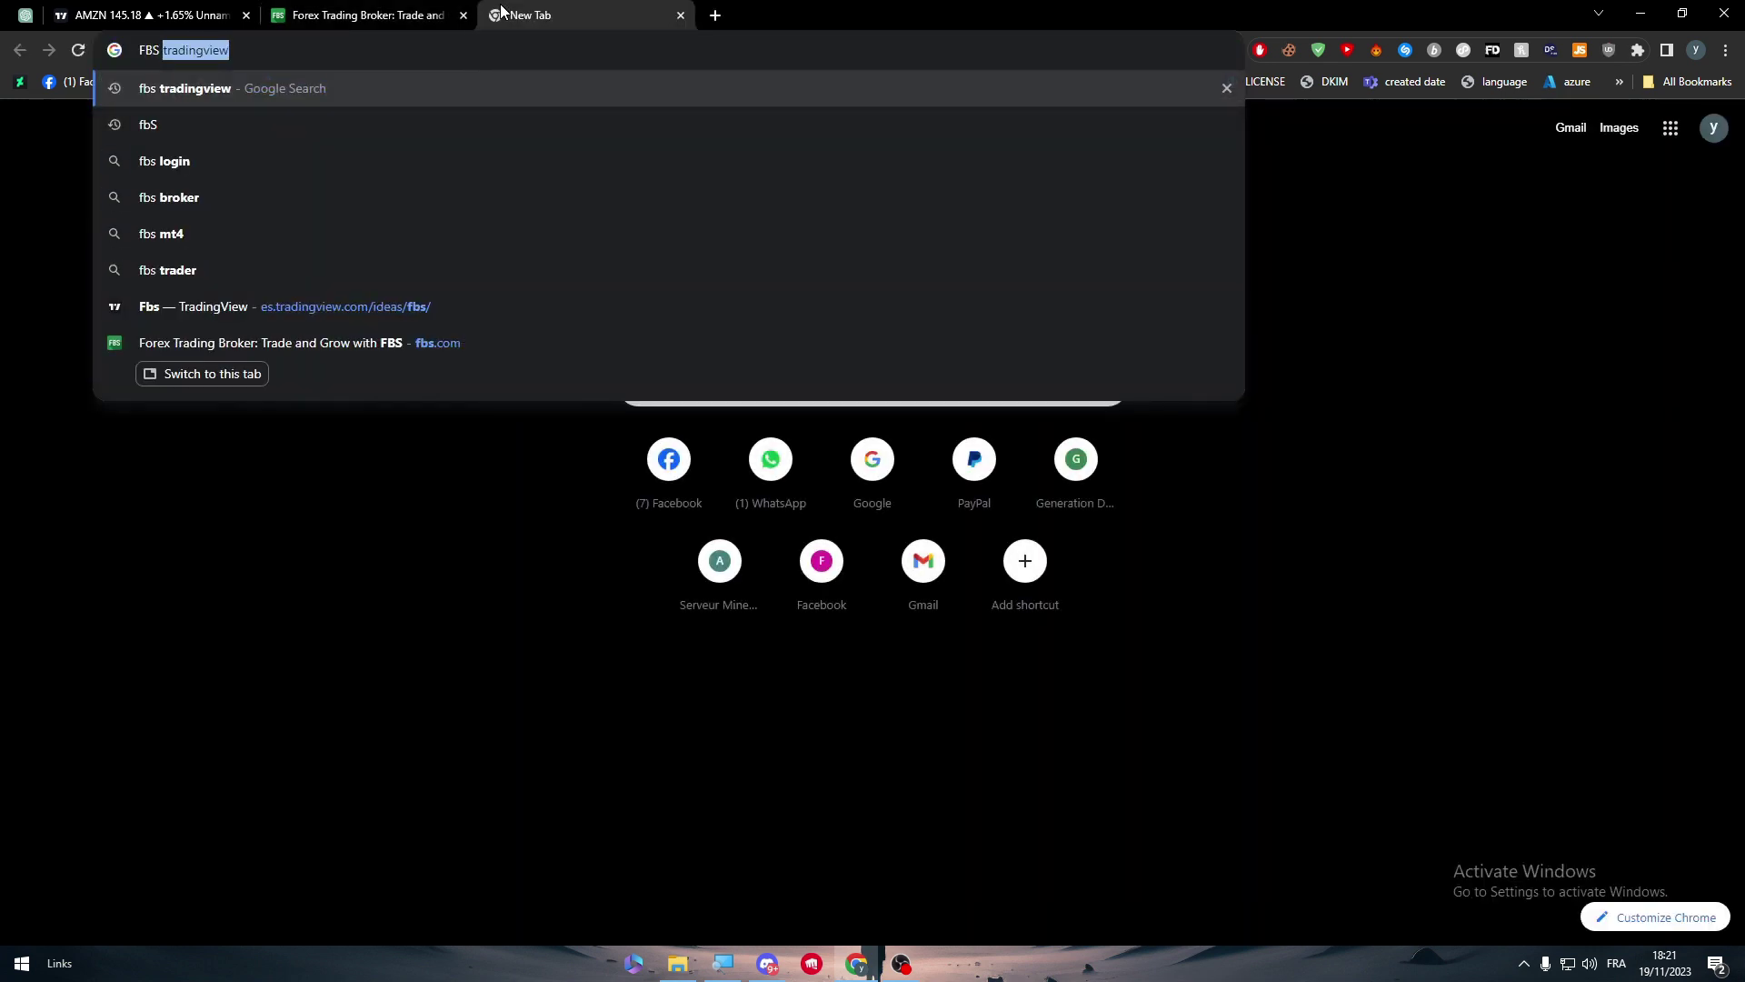
type(" CHARTS*")
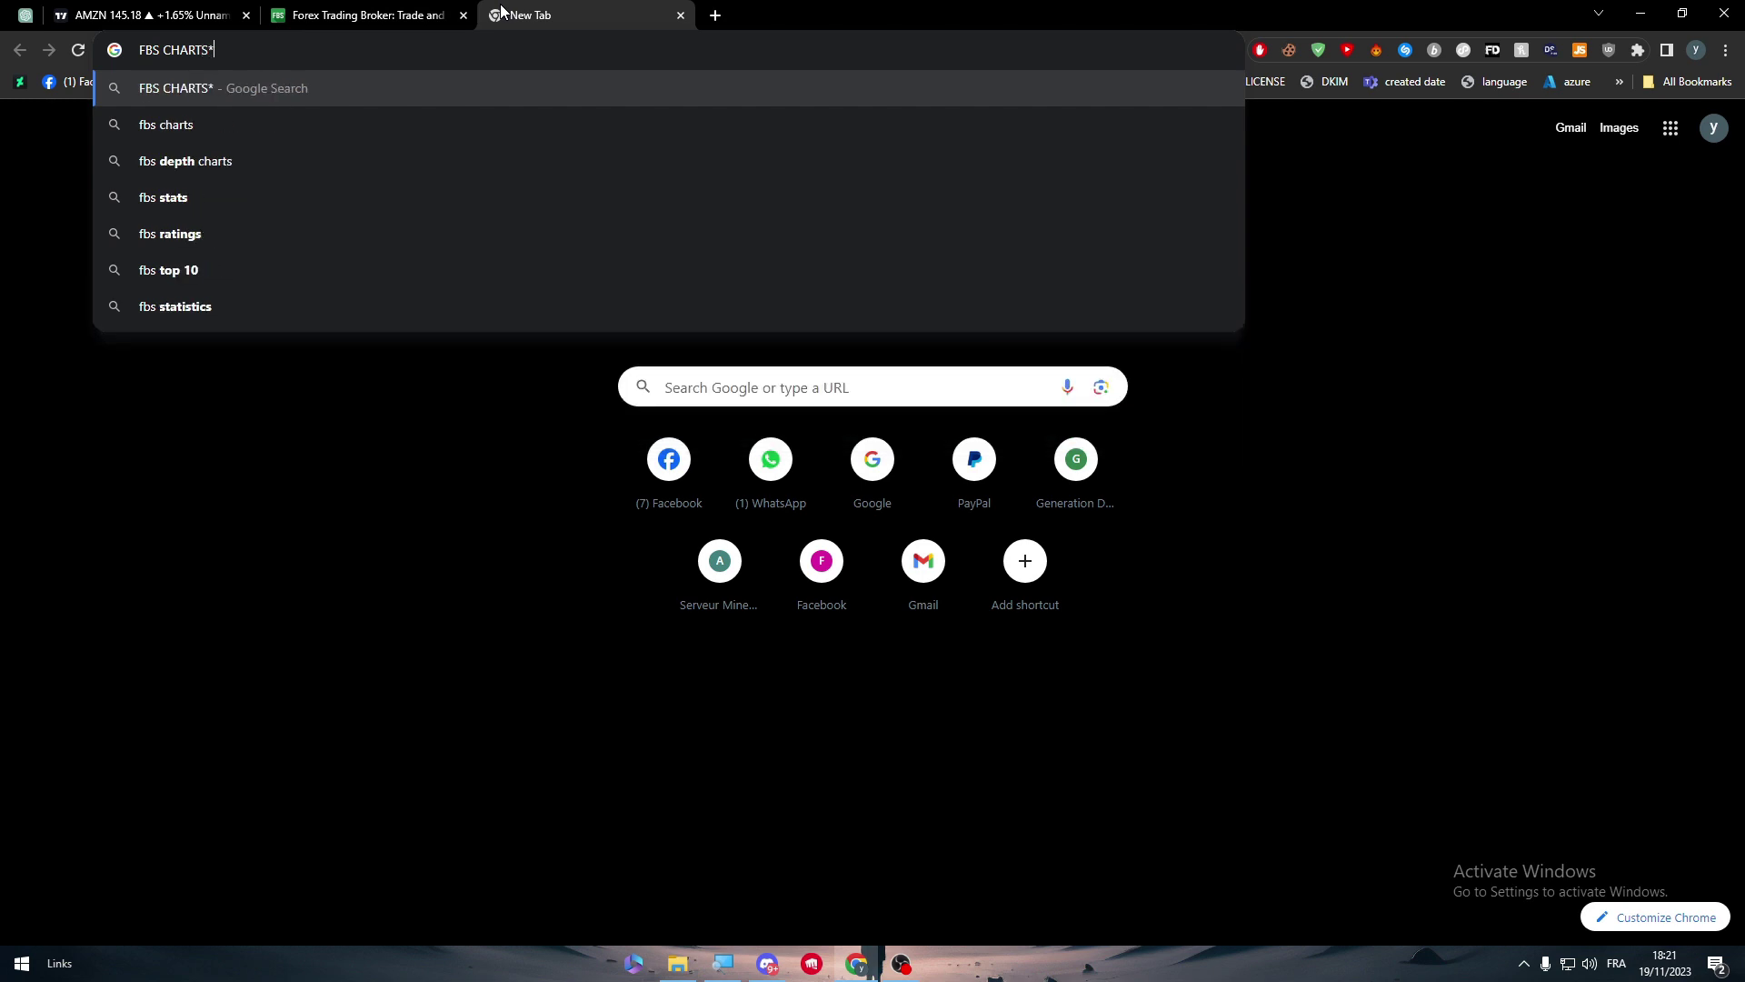
left_click(327, 125)
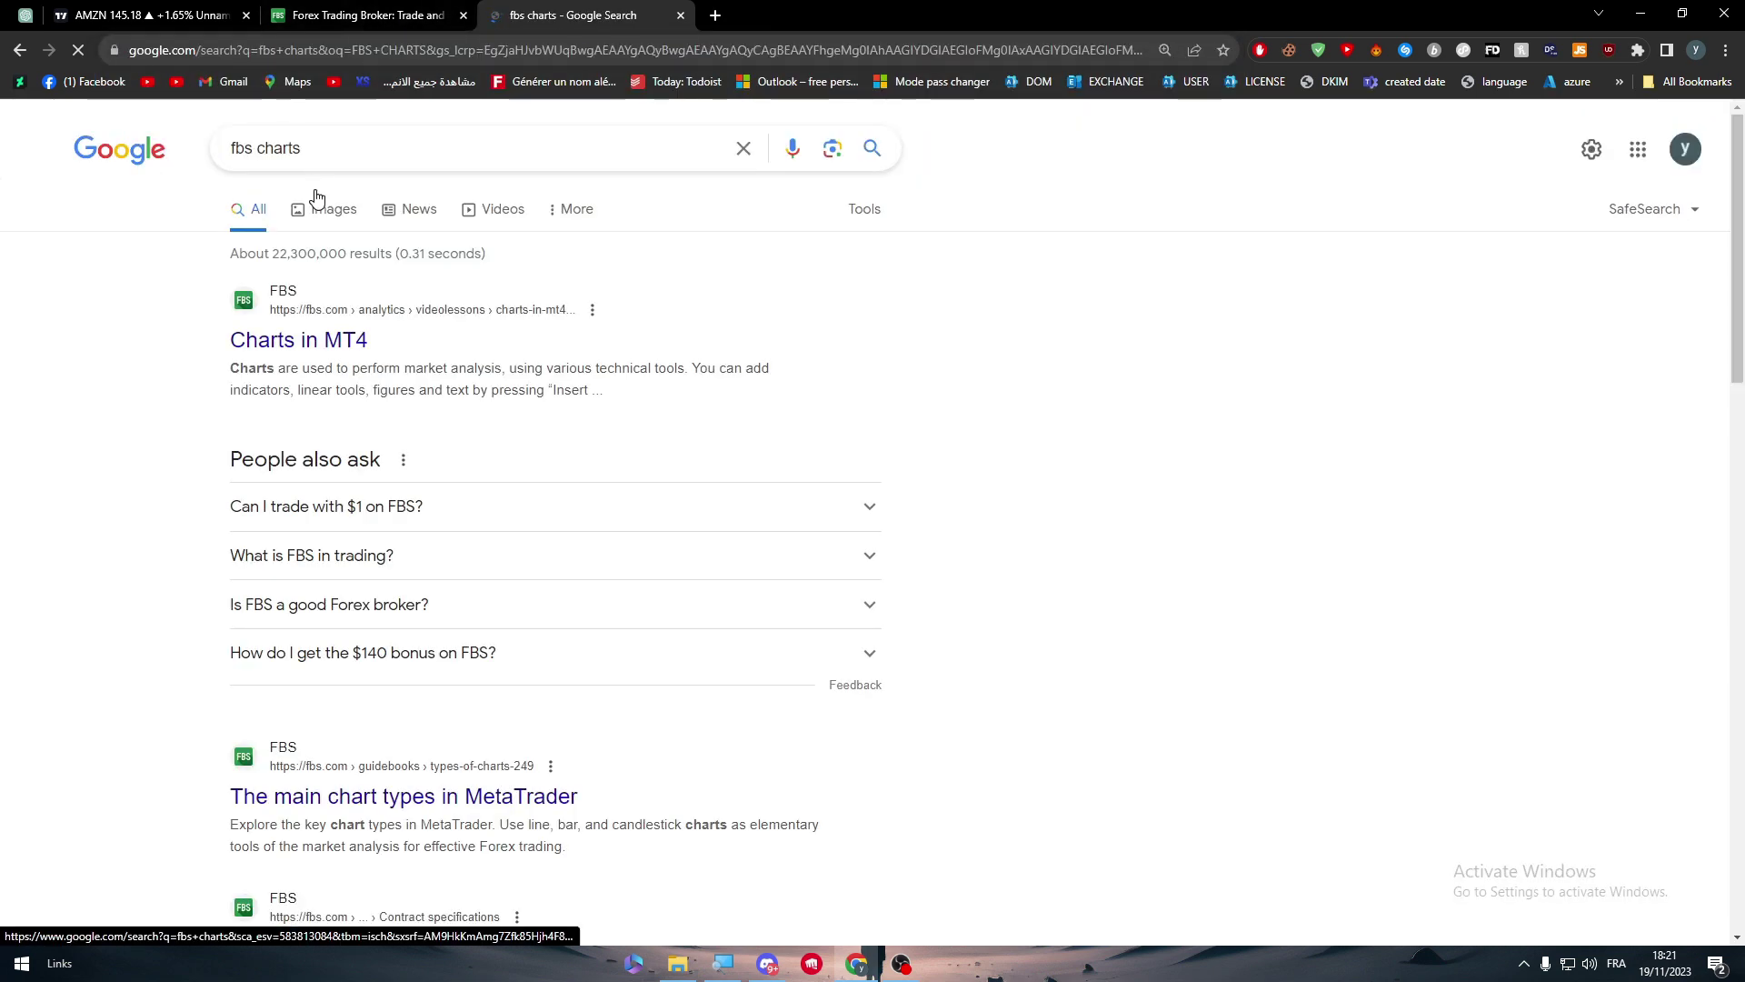
left_click(339, 211)
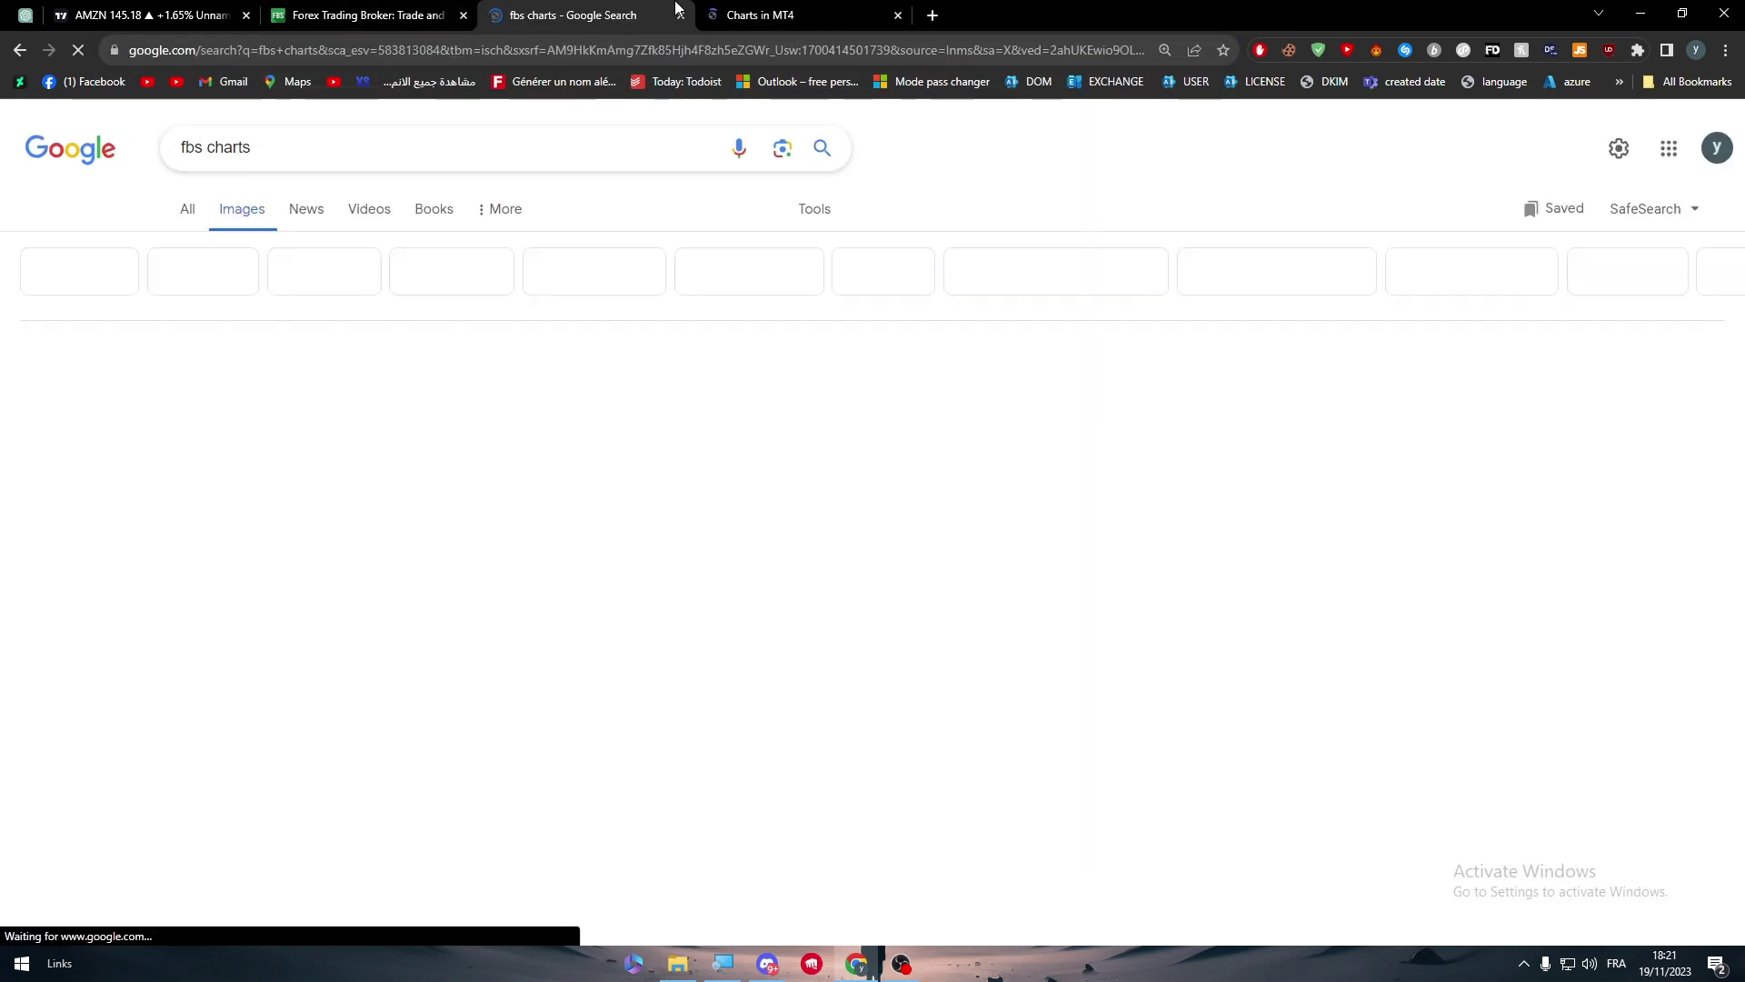
left_click(715, 9)
scroll(697, 338, "down", 4)
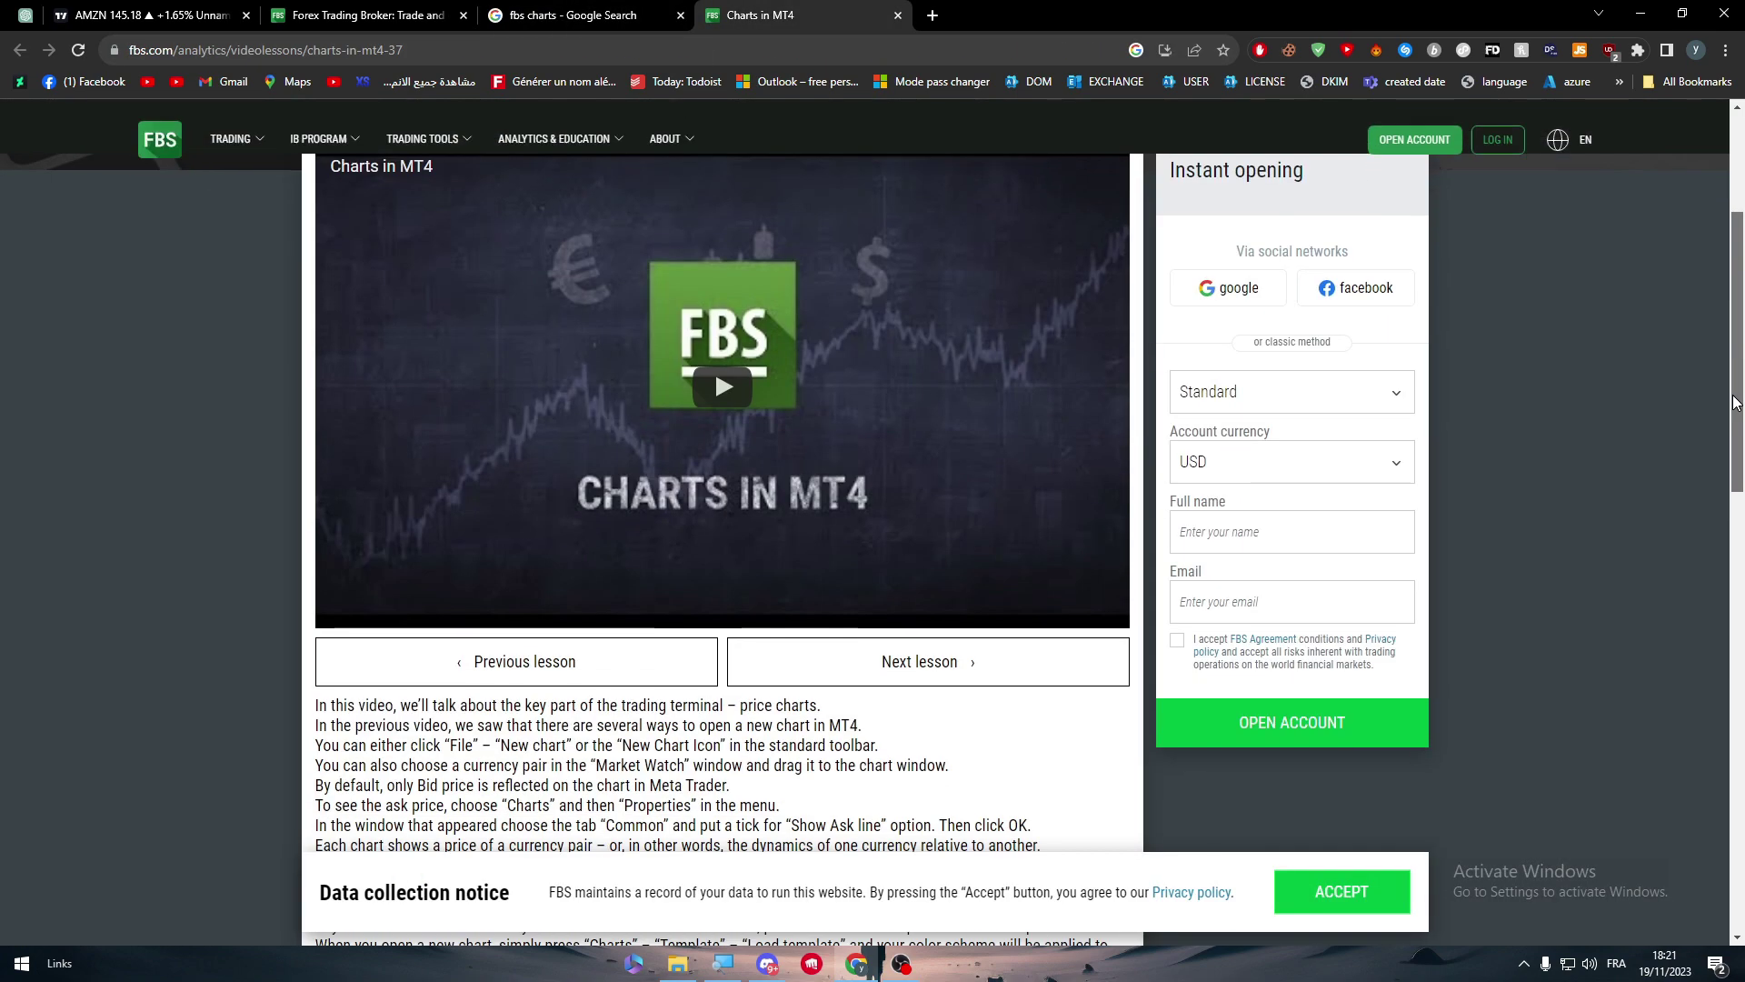
scroll(696, 338, "up", 5)
left_click(572, 11)
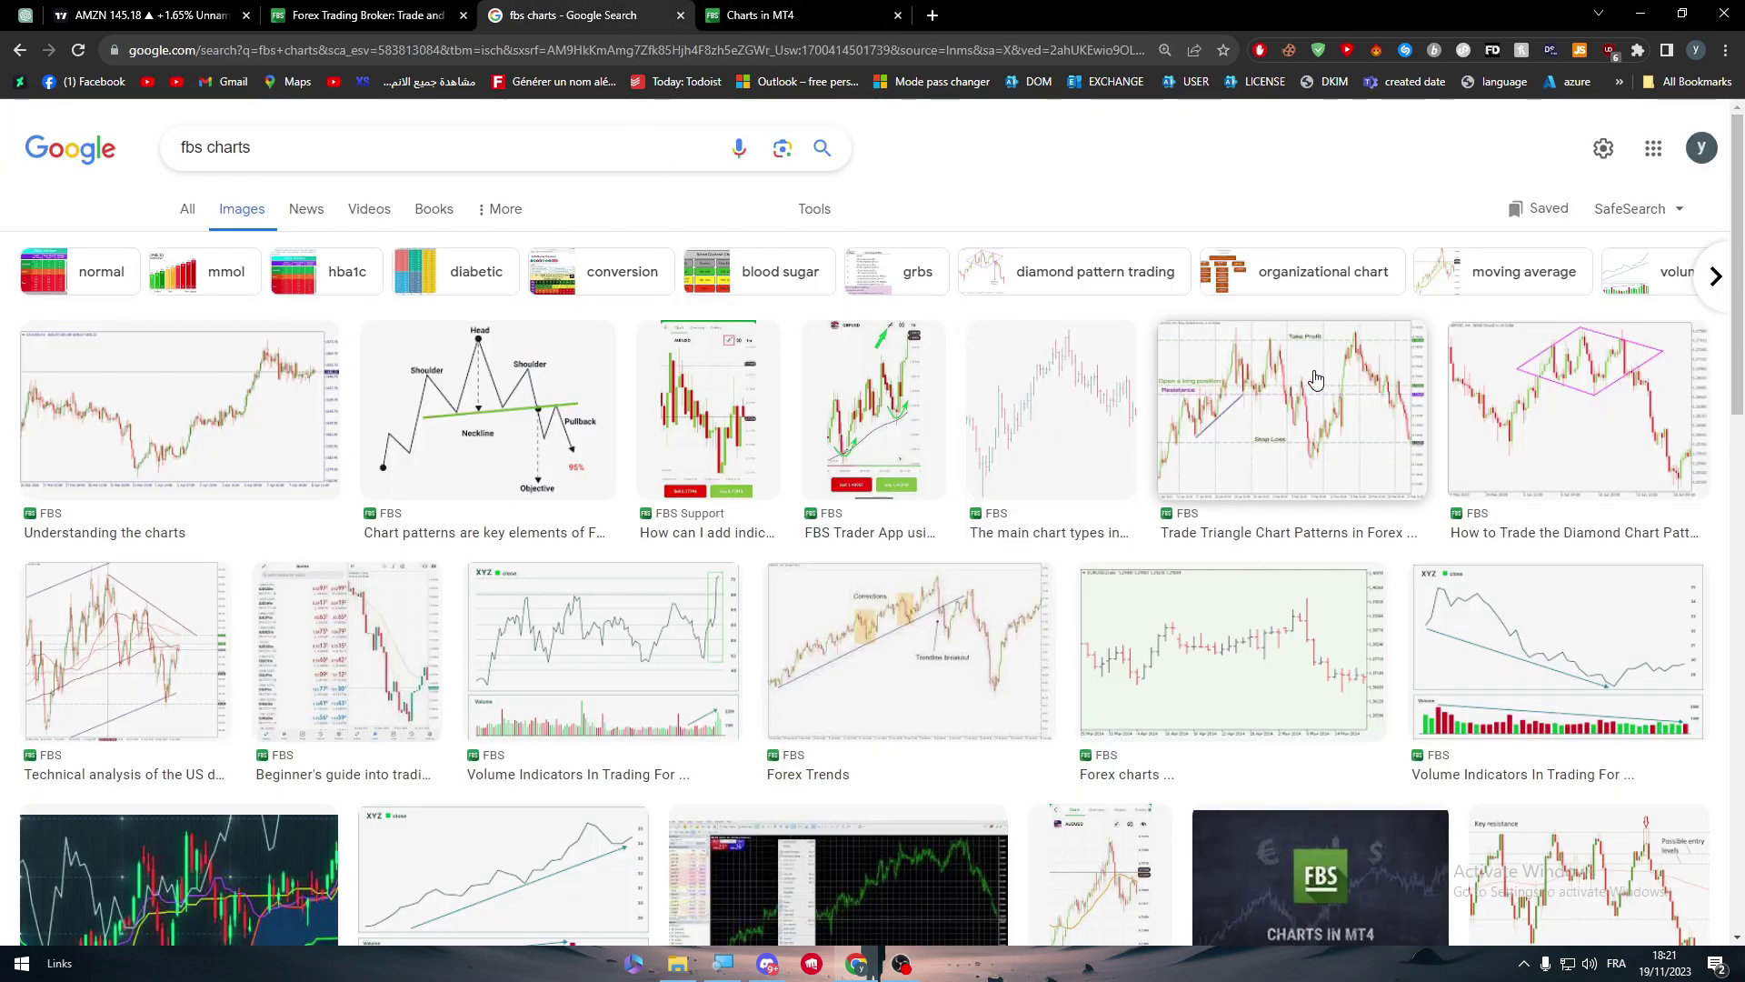
left_click(682, 418)
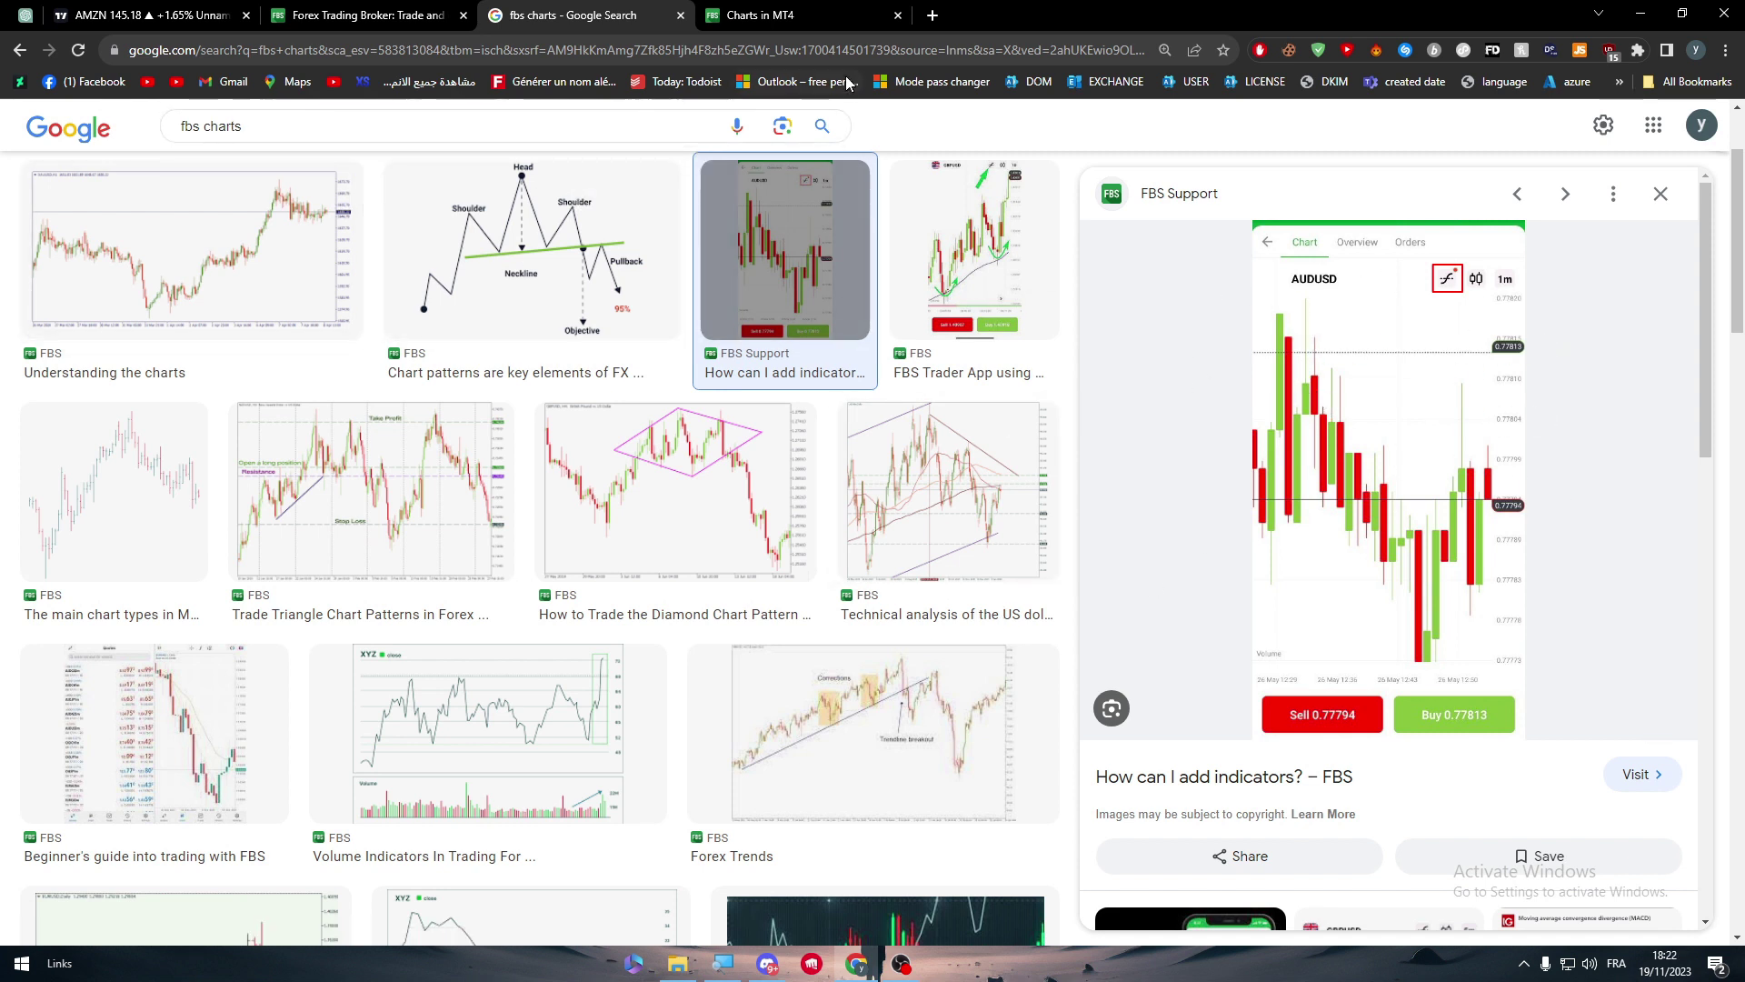
Search 'btc usdt' in a new tab, open Binance's BTC/USDT spot page, and dismiss the promo
left_click(929, 18)
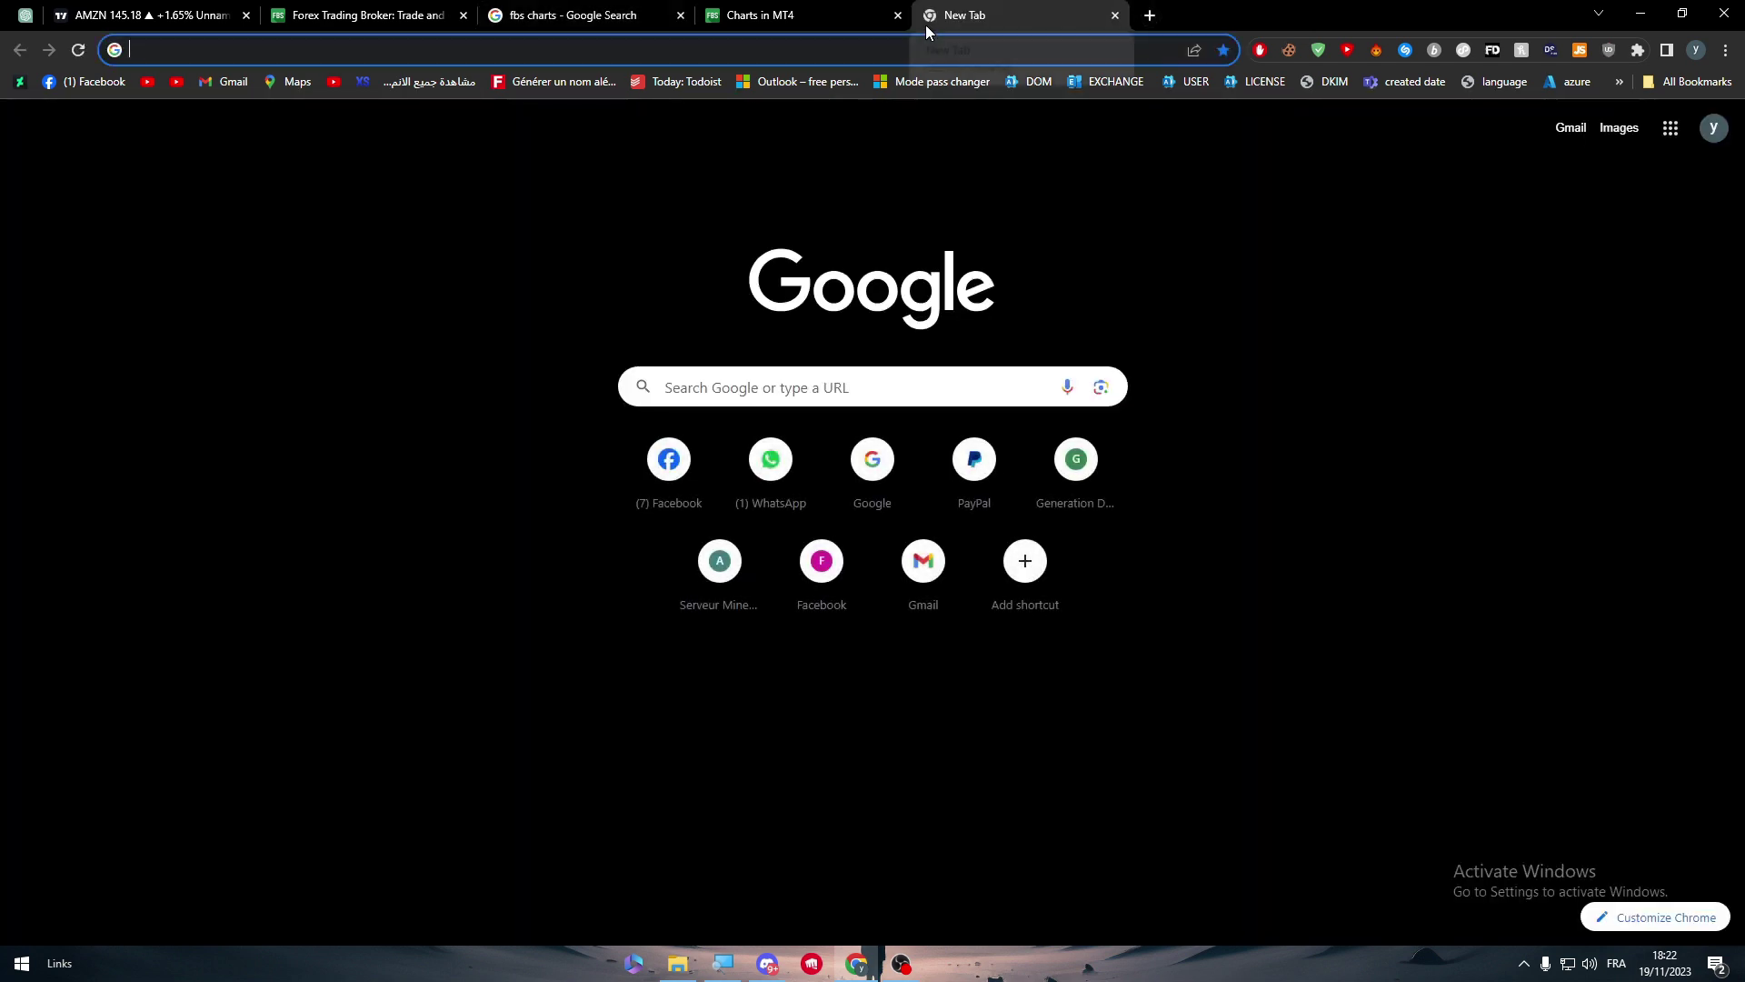
type("btc usdt")
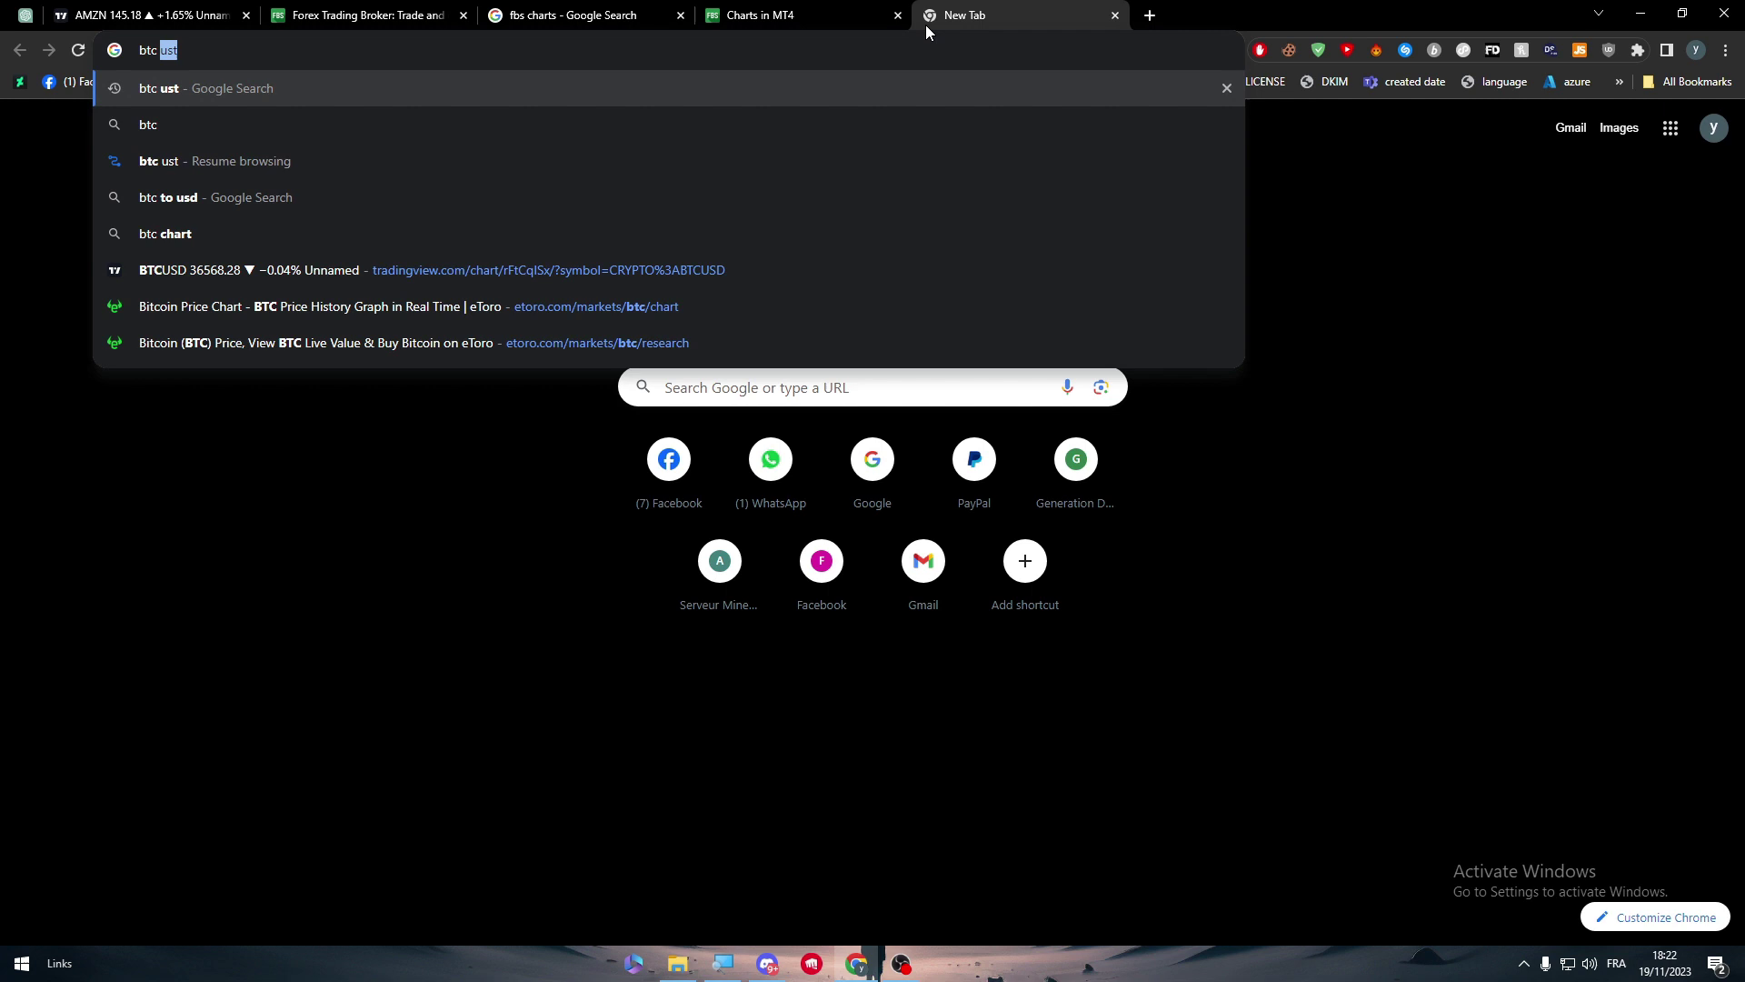
key("Return")
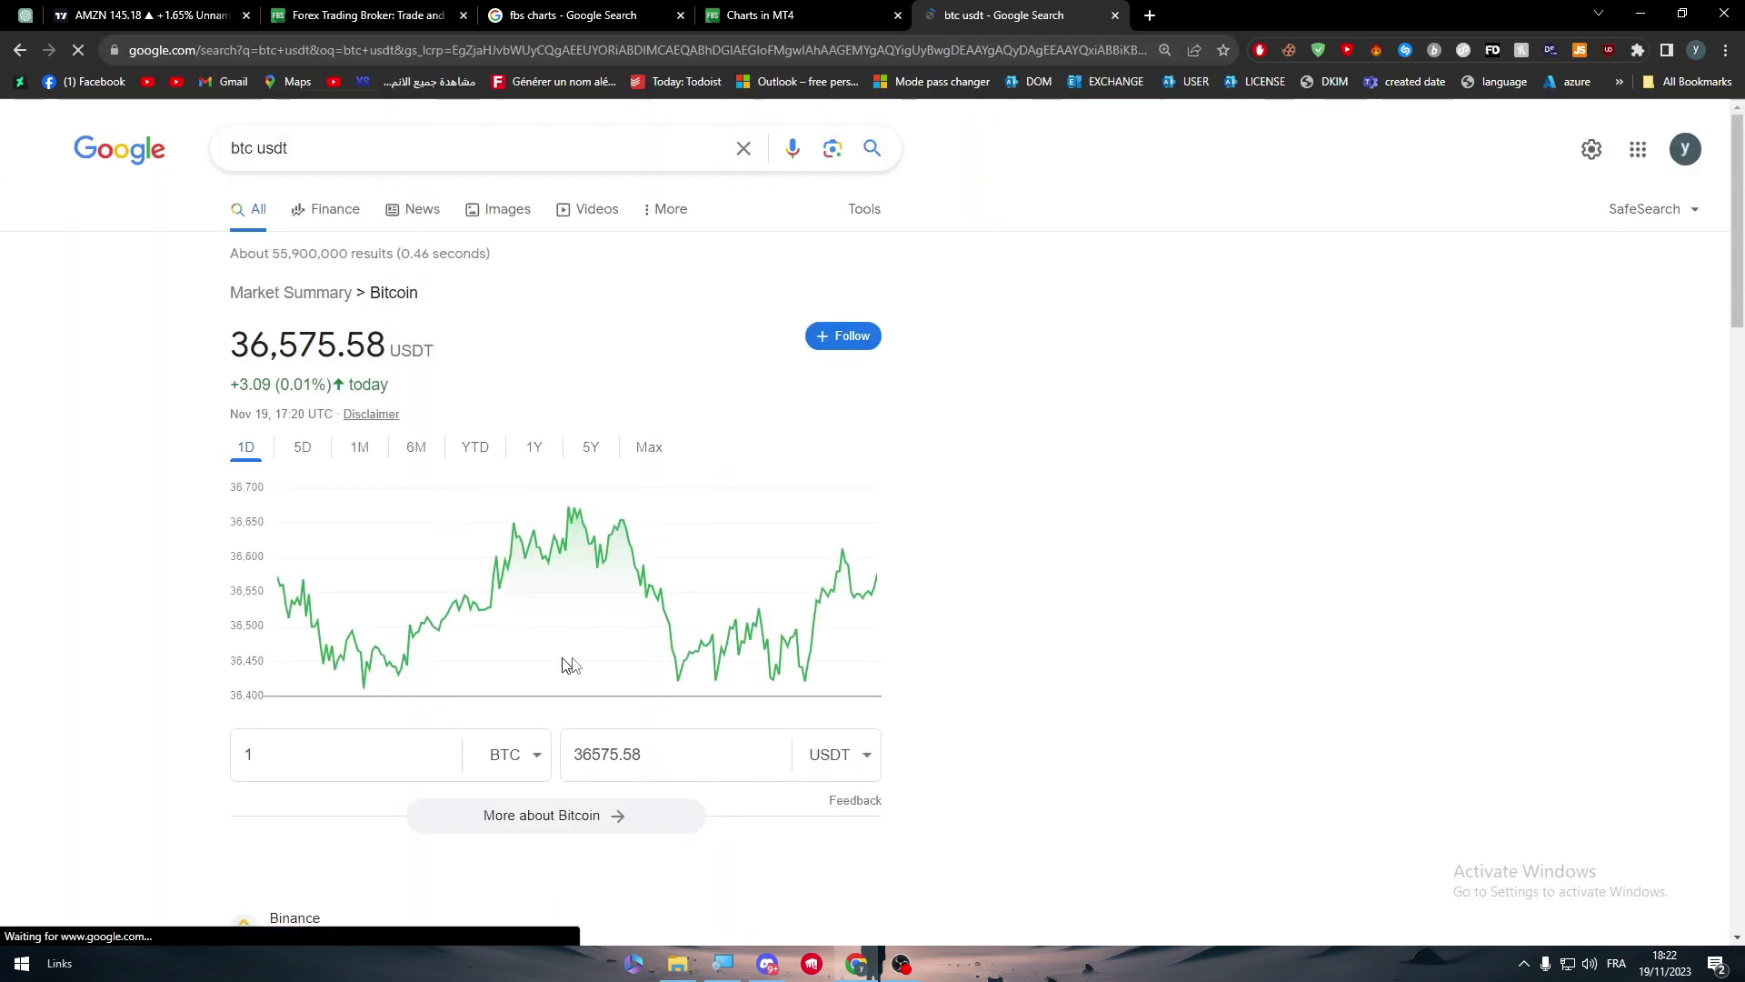
scroll(837, 546, "down", 4)
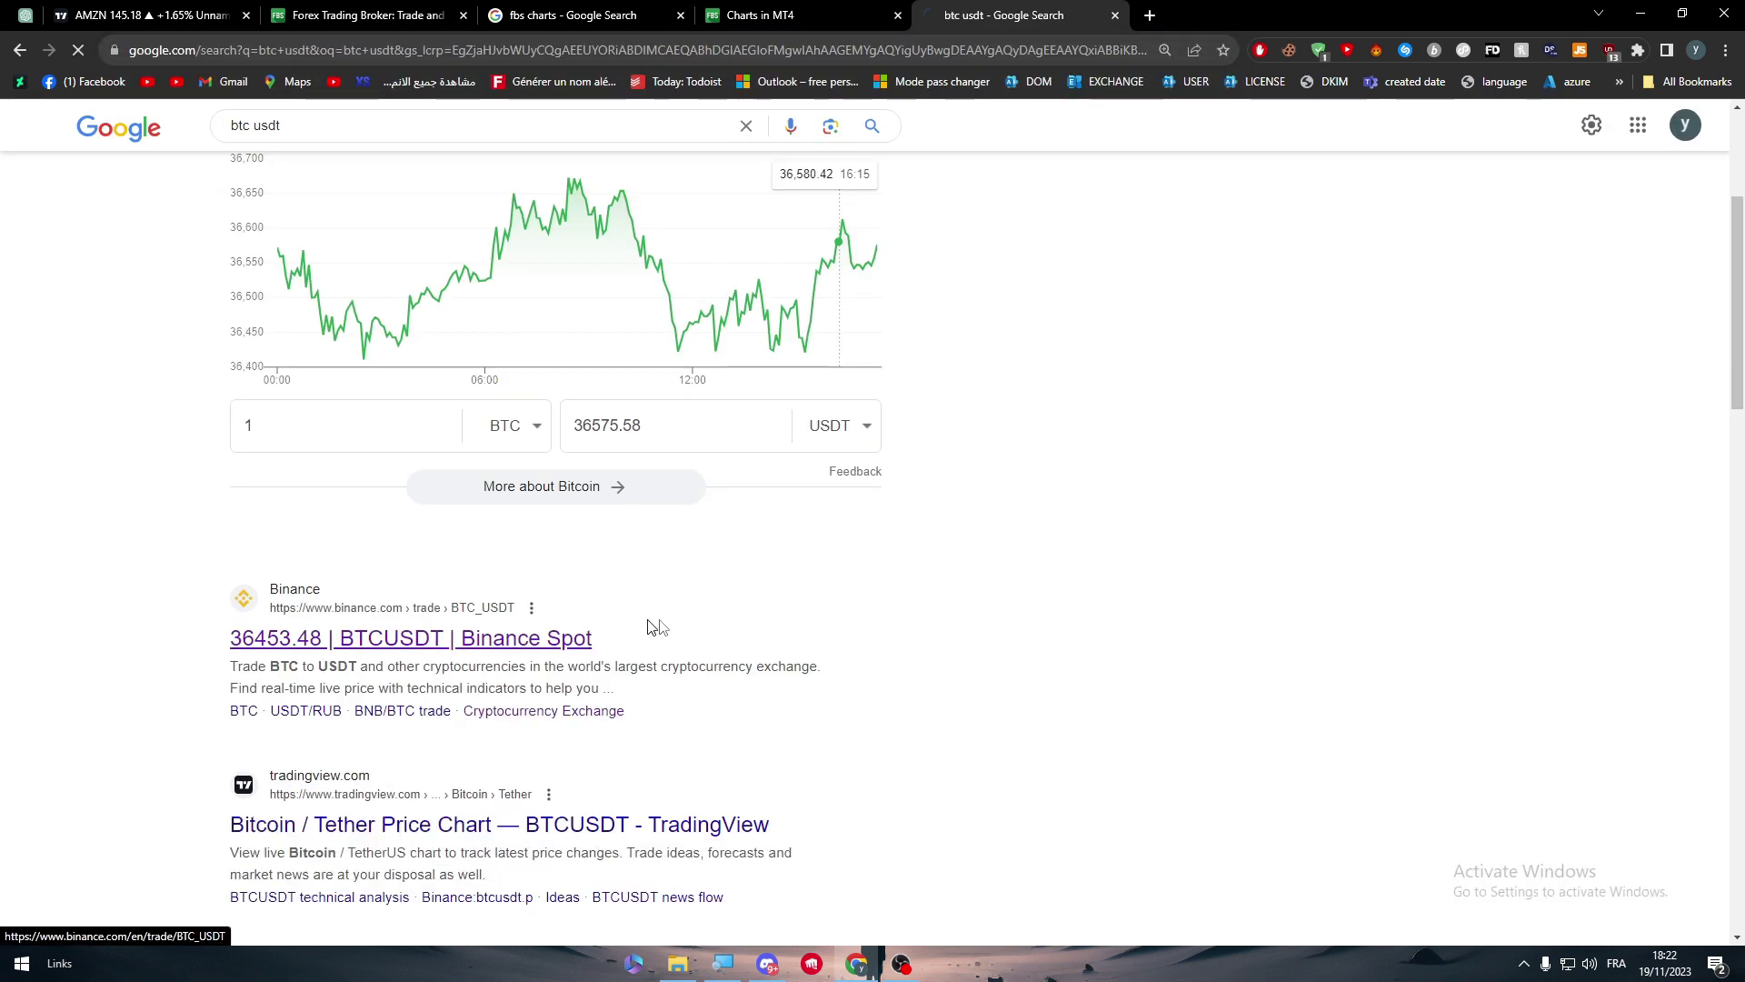
left_click(649, 627)
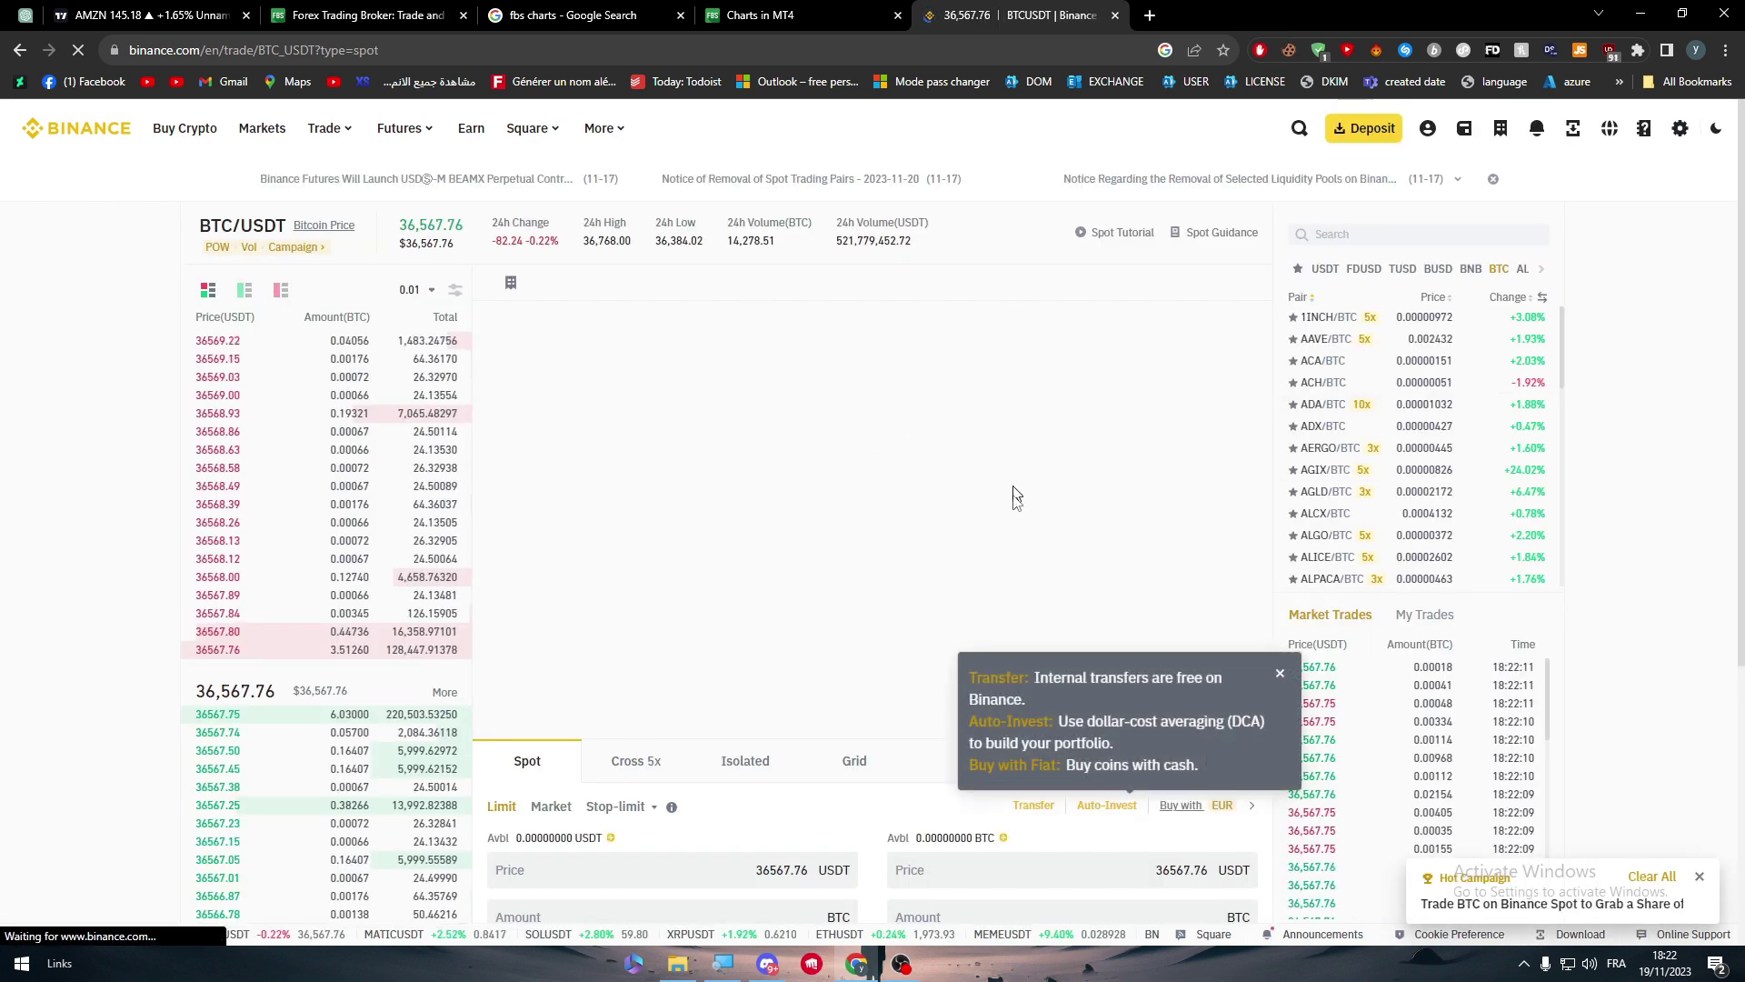
left_click(1280, 673)
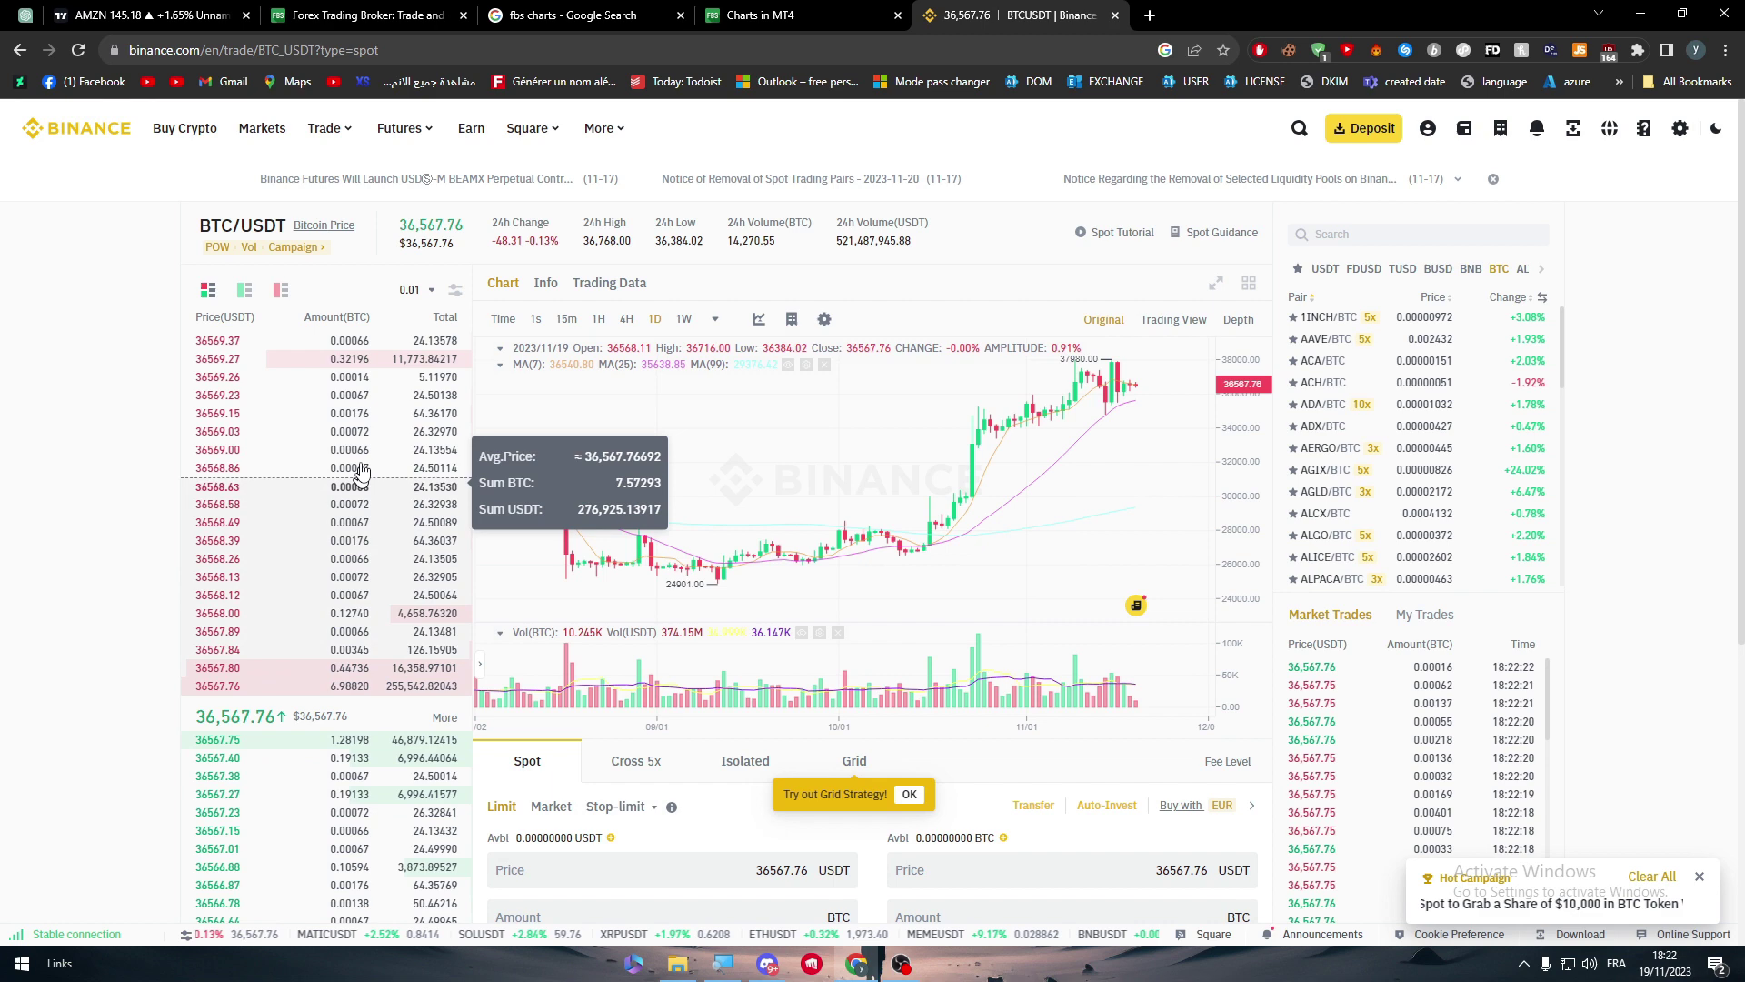
mouse_move(554, 240)
left_mouse_down()
mouse_move(751, 229)
mouse_move(579, 233)
left_mouse_up()
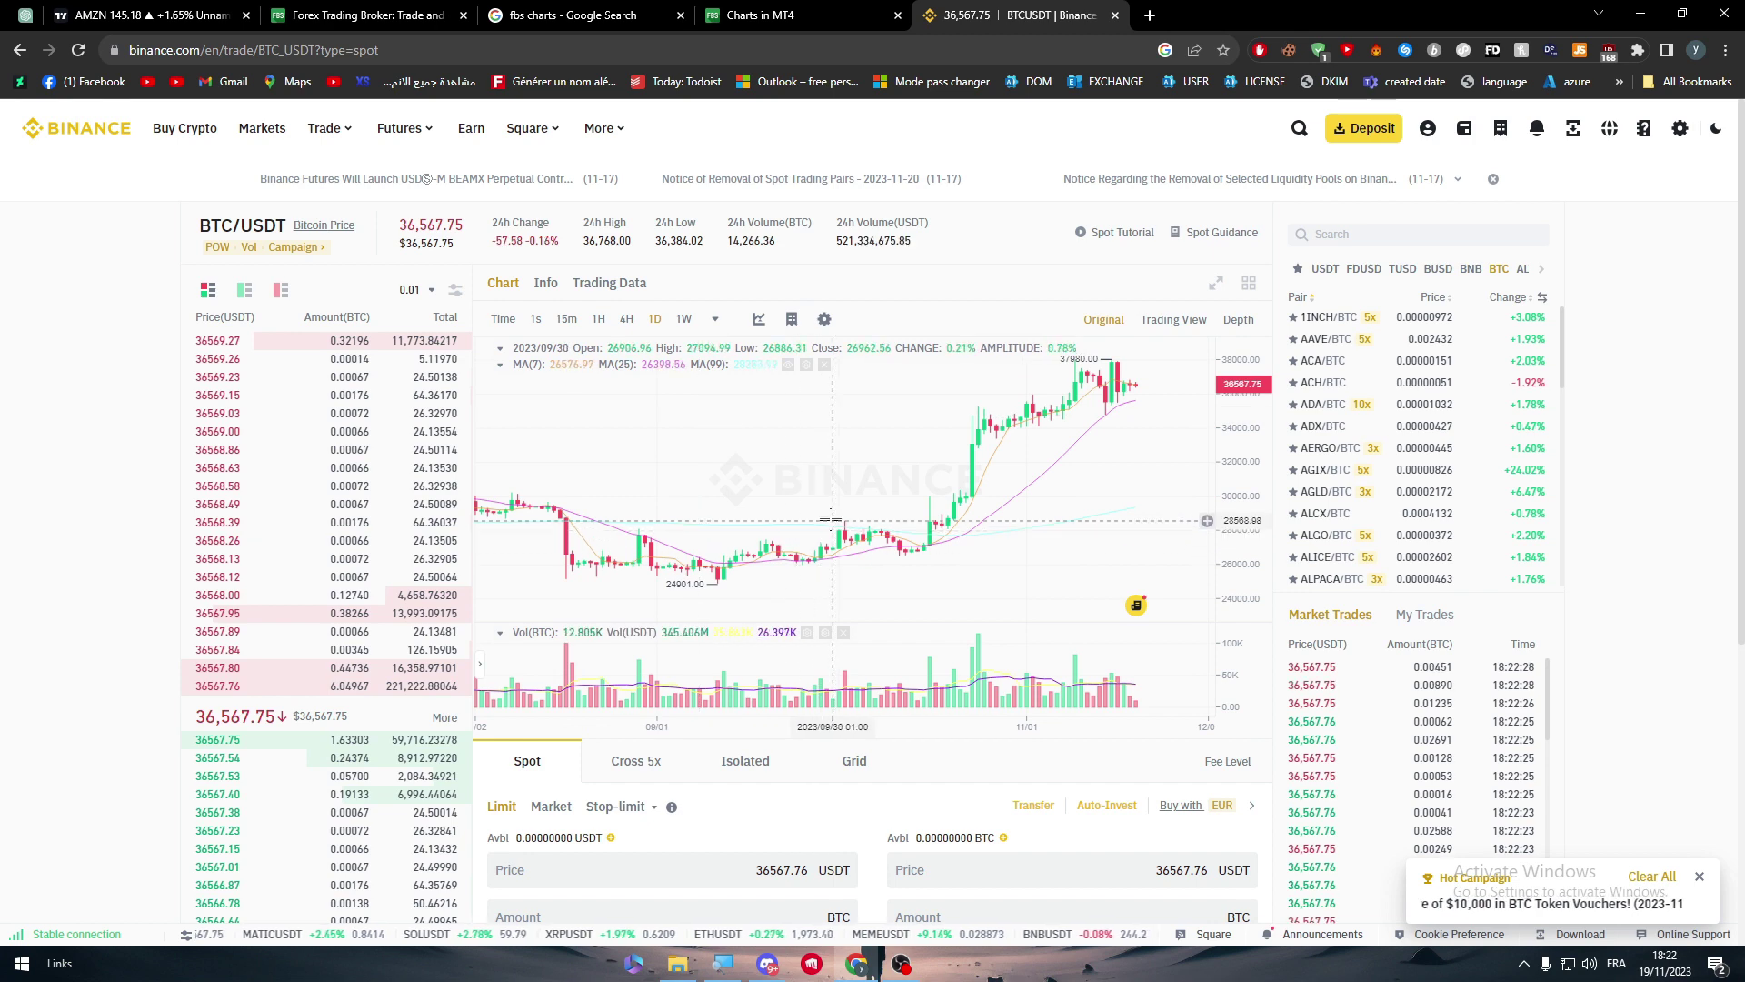
Close the Binance tab and shrink the brokers panel below the AMZN chart
left_click(1116, 15)
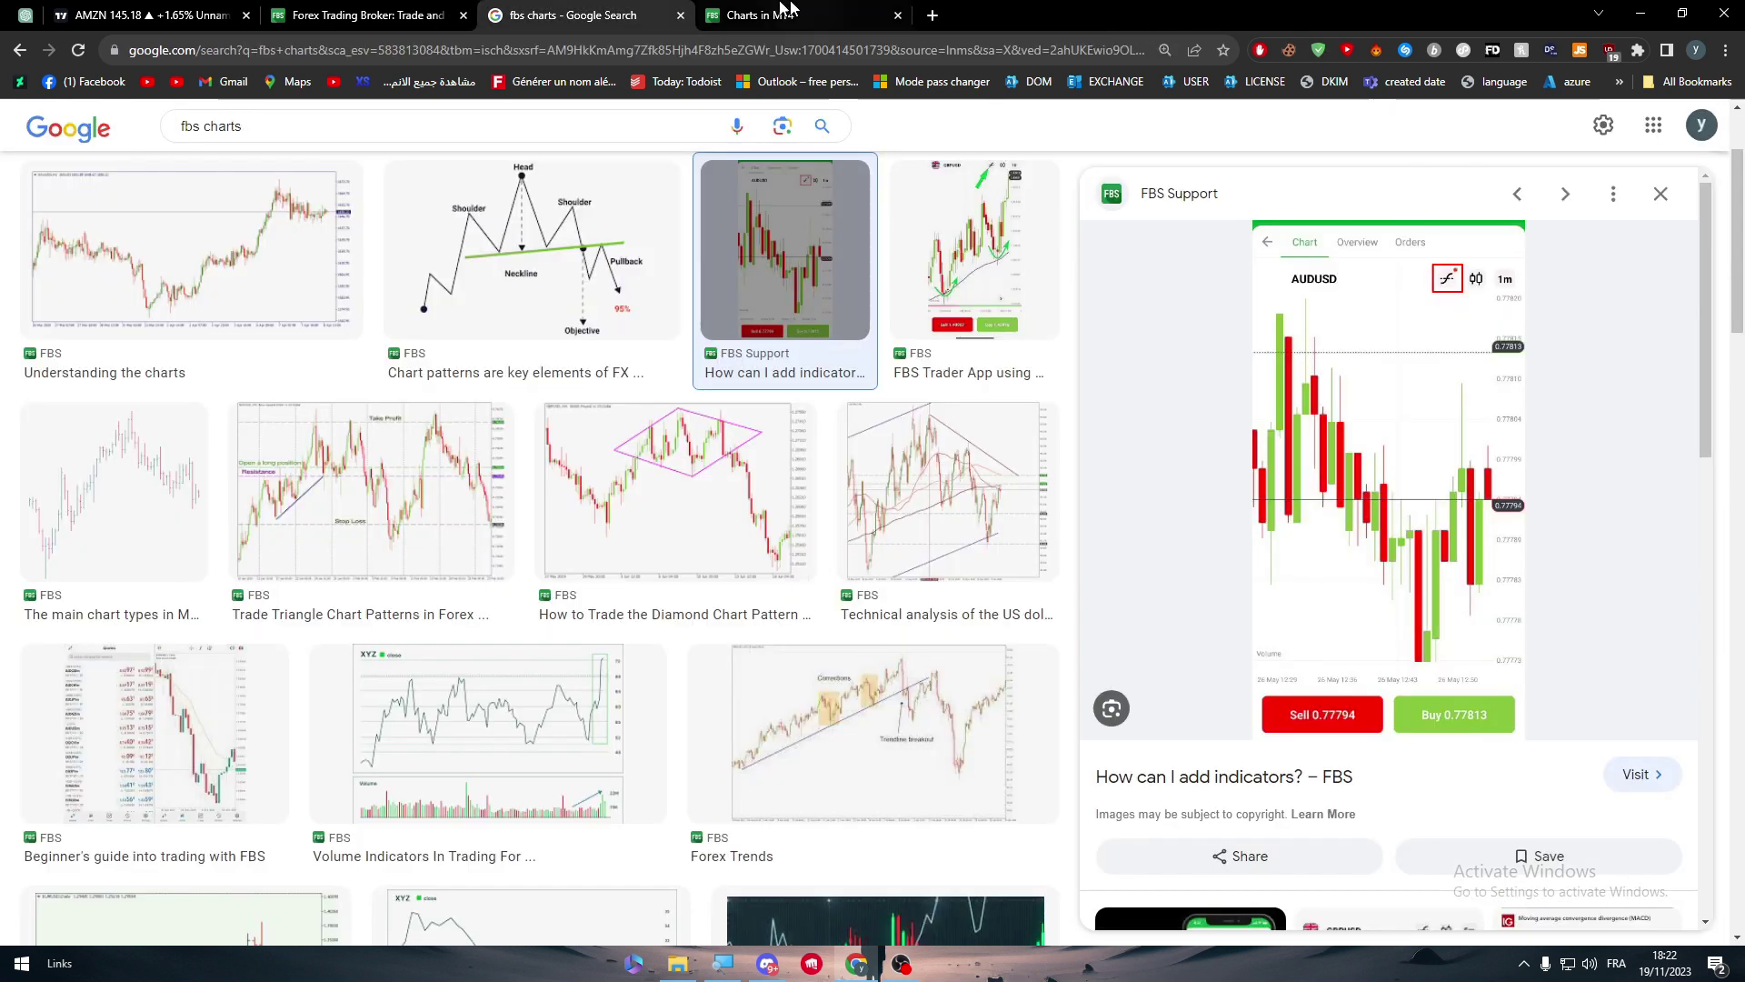
left_click(764, 9)
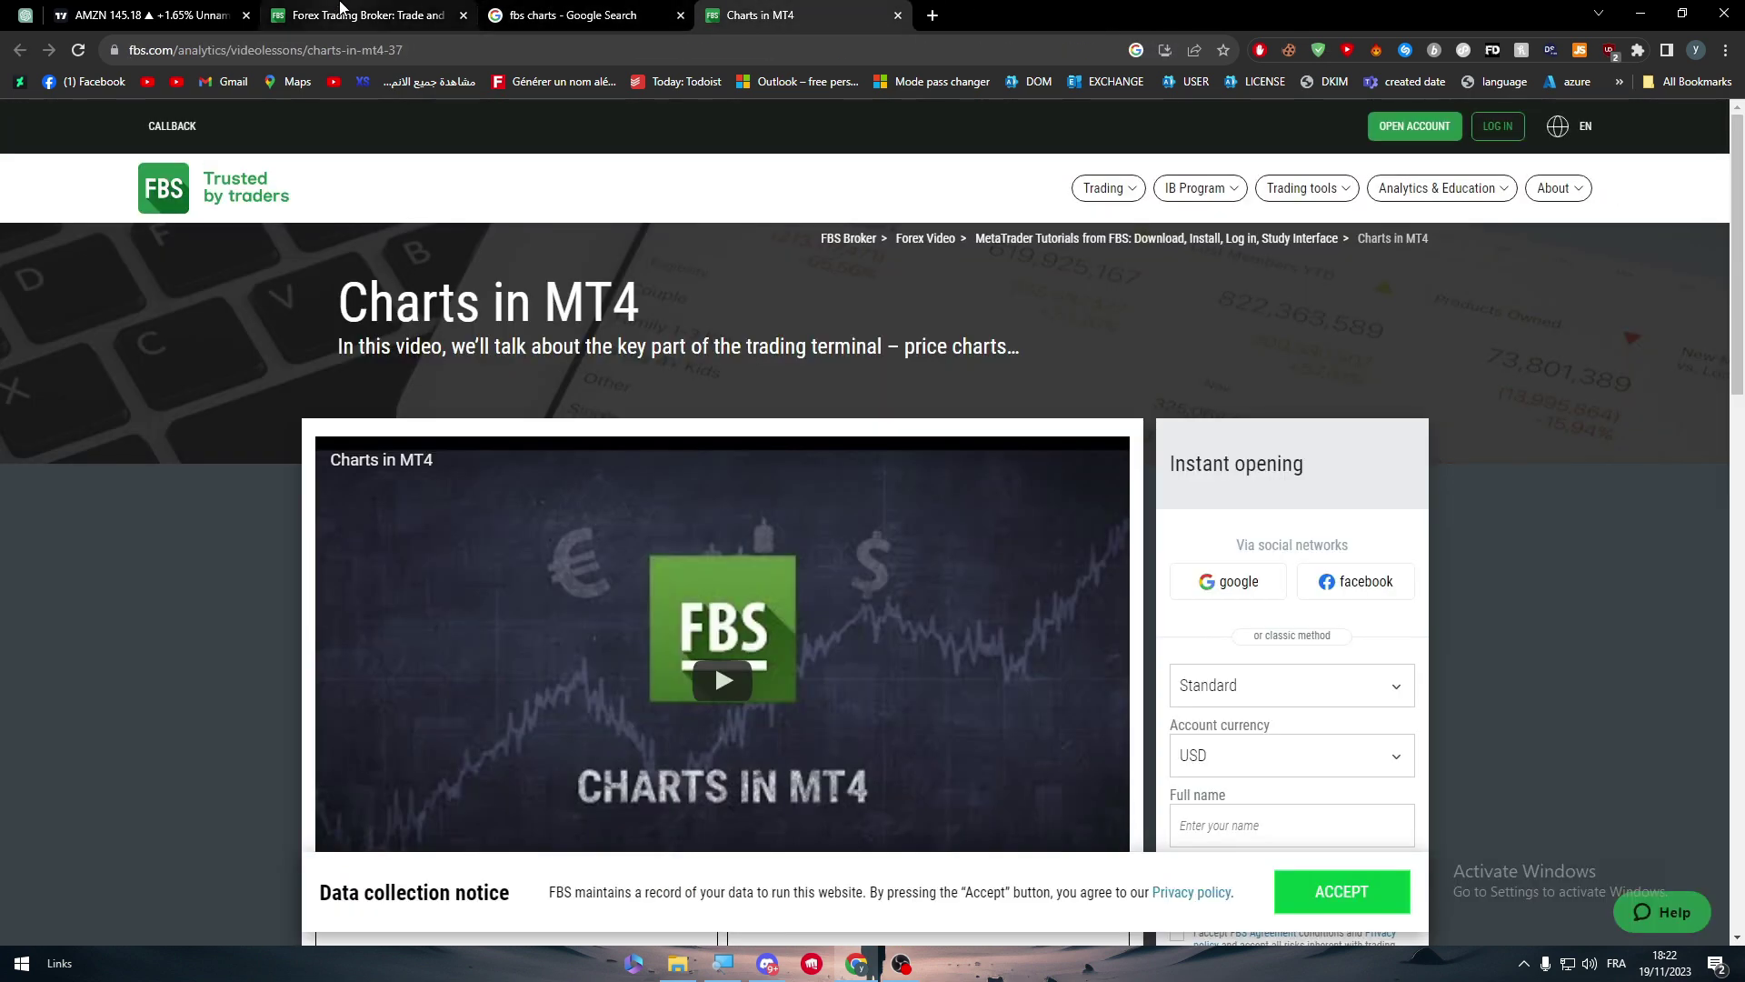
left_click(218, 20)
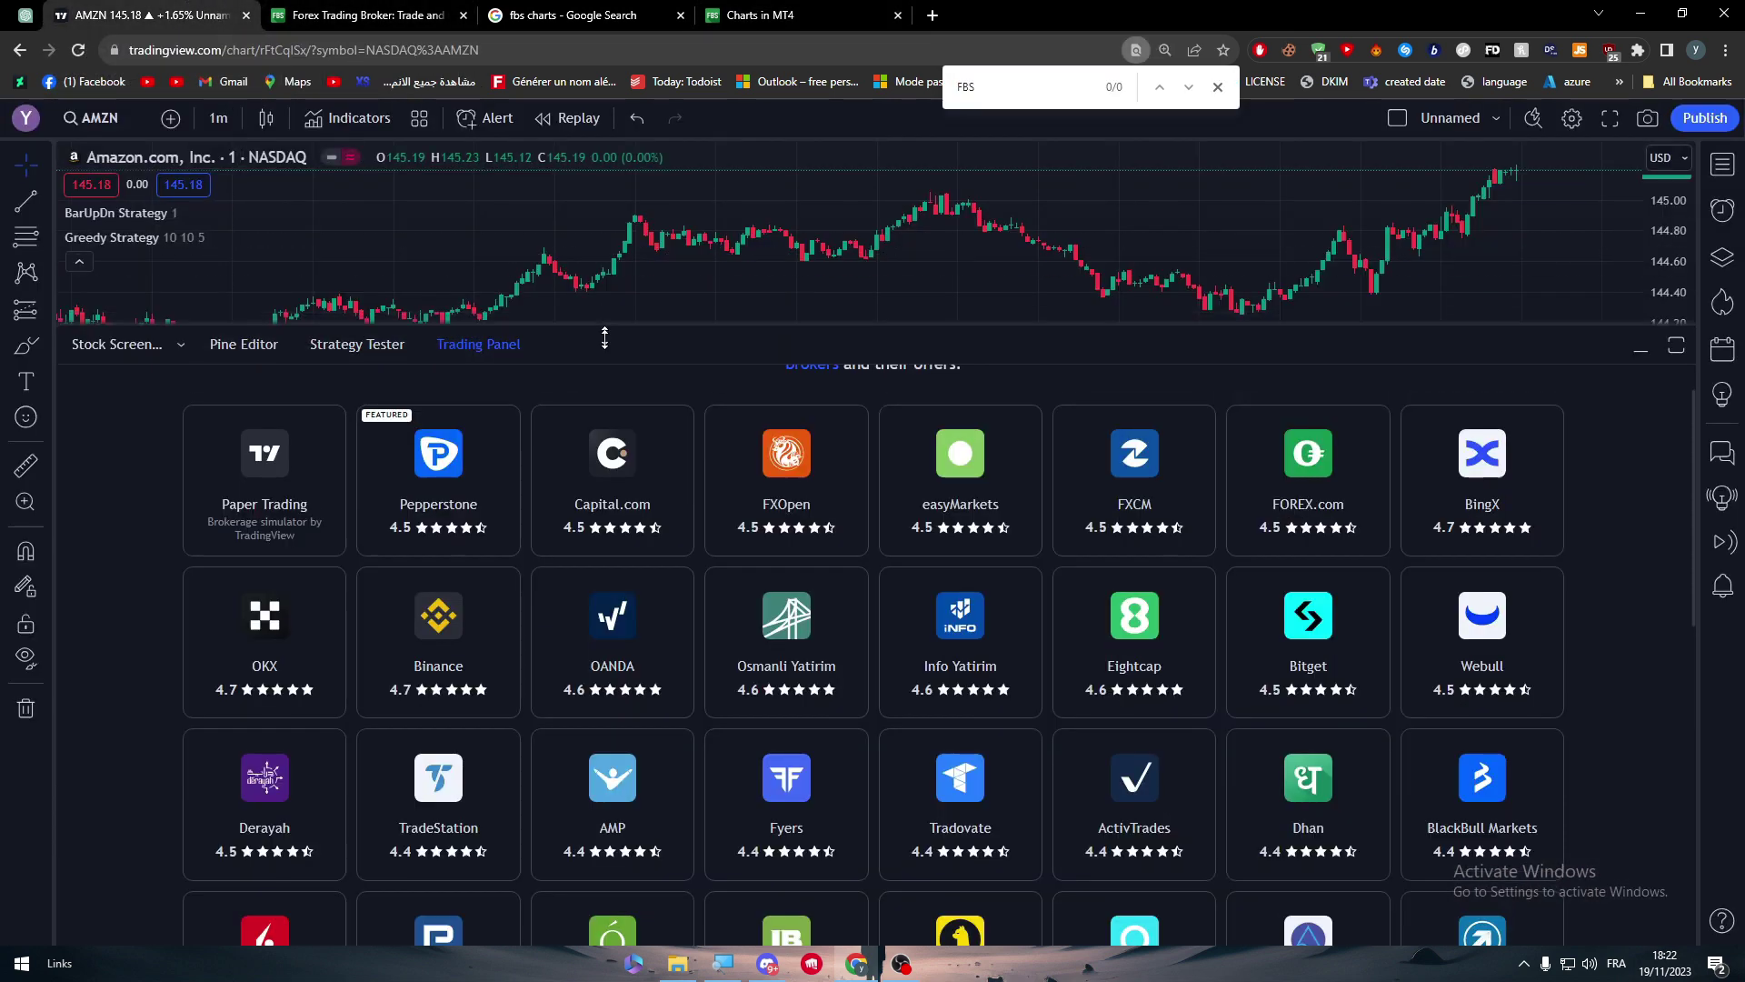
left_click_drag(605, 338, 604, 850)
Go from the Charts in MT4 lesson to the fbs.com homepage and scroll through it
key("ctrl+shift+Tab")
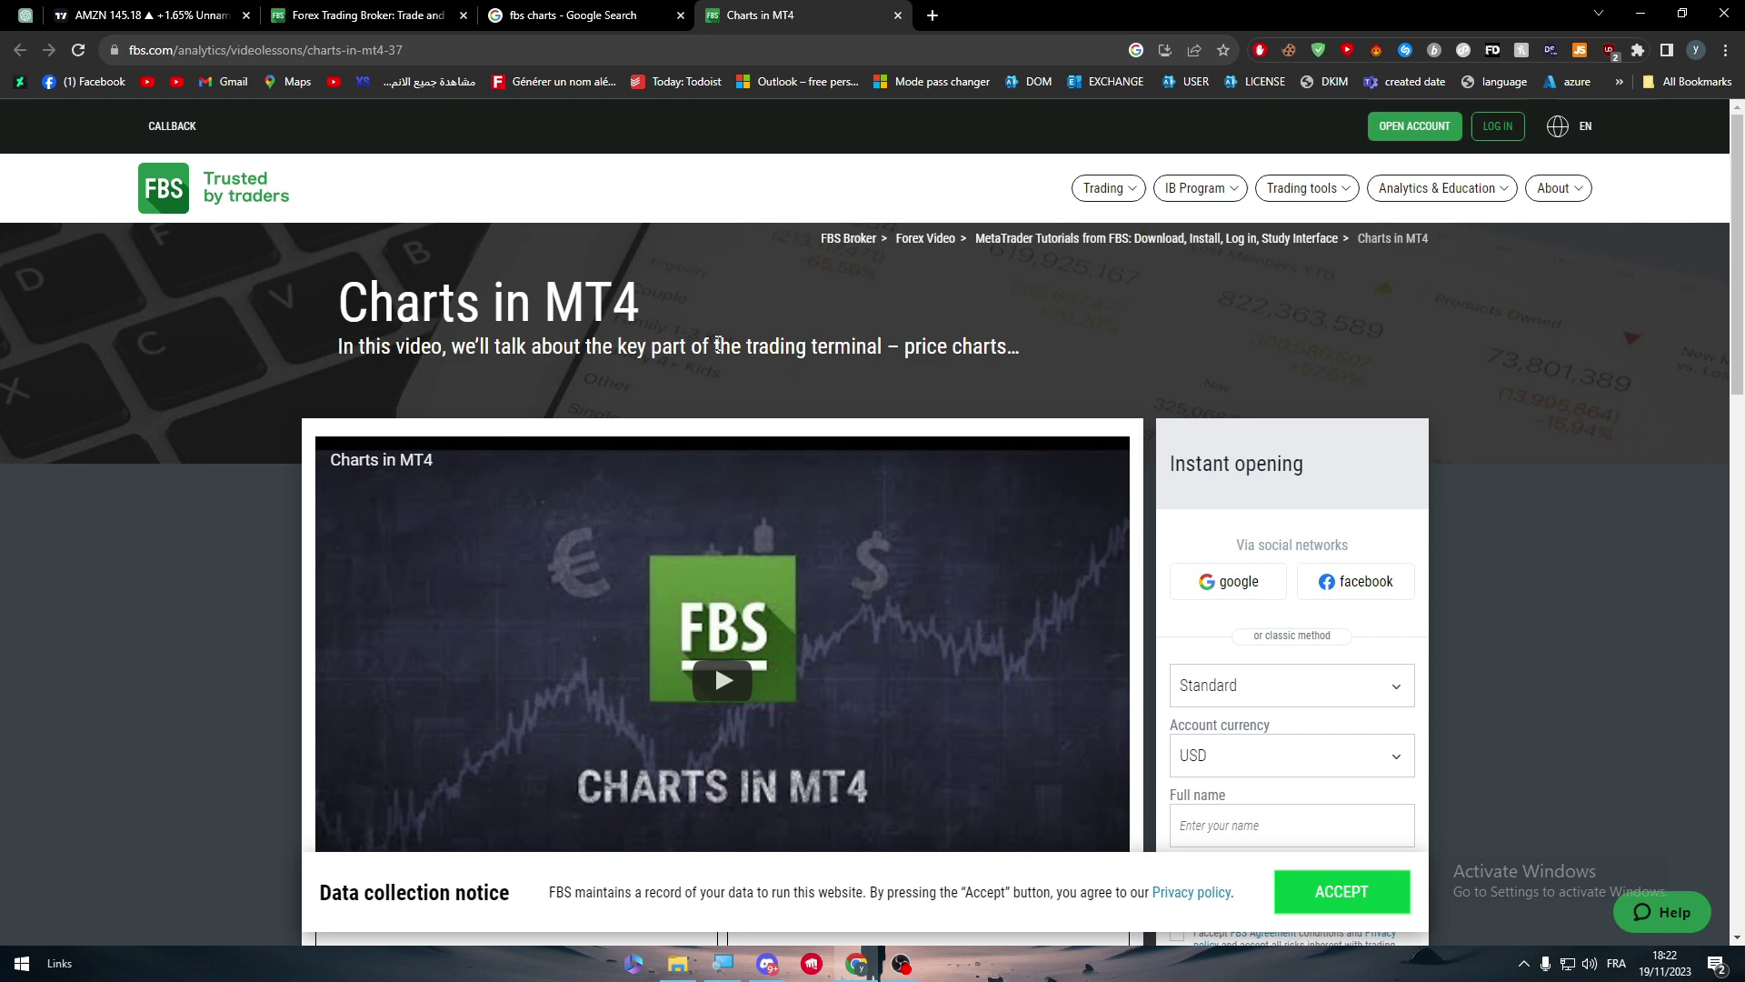
left_click(163, 189)
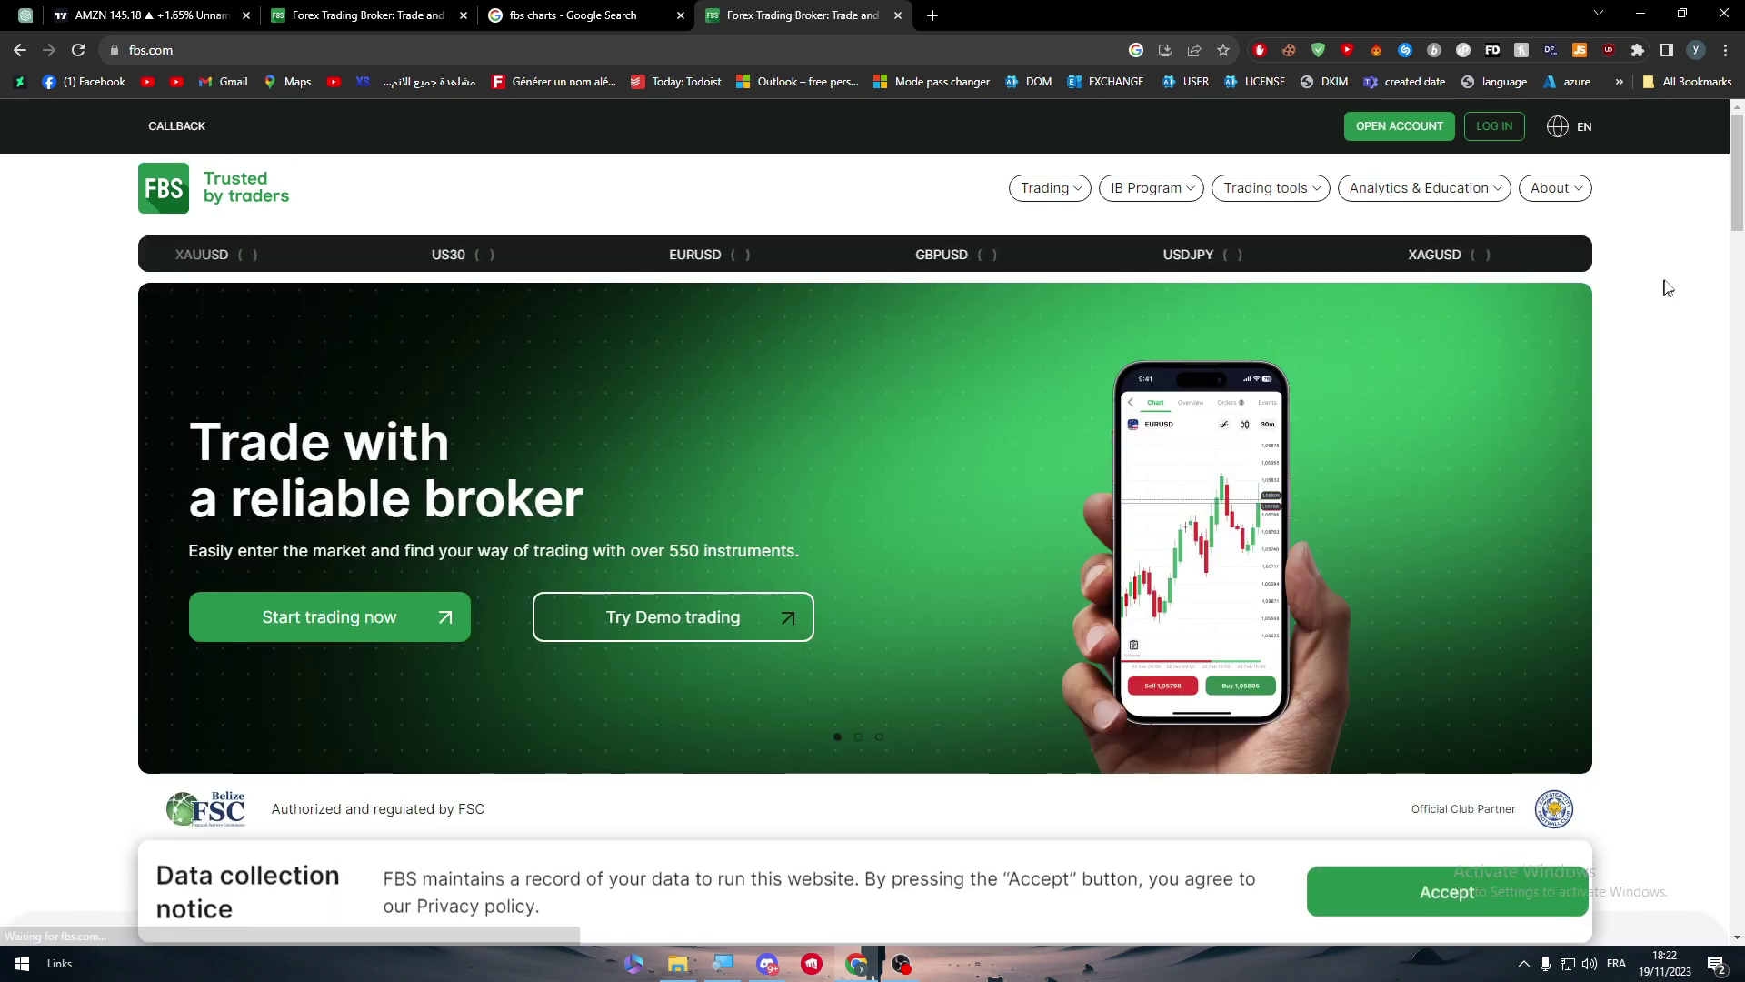
scroll(1724, 320, "down", 5)
scroll(1691, 391, "down", 10)
scroll(1669, 454, "up", 3)
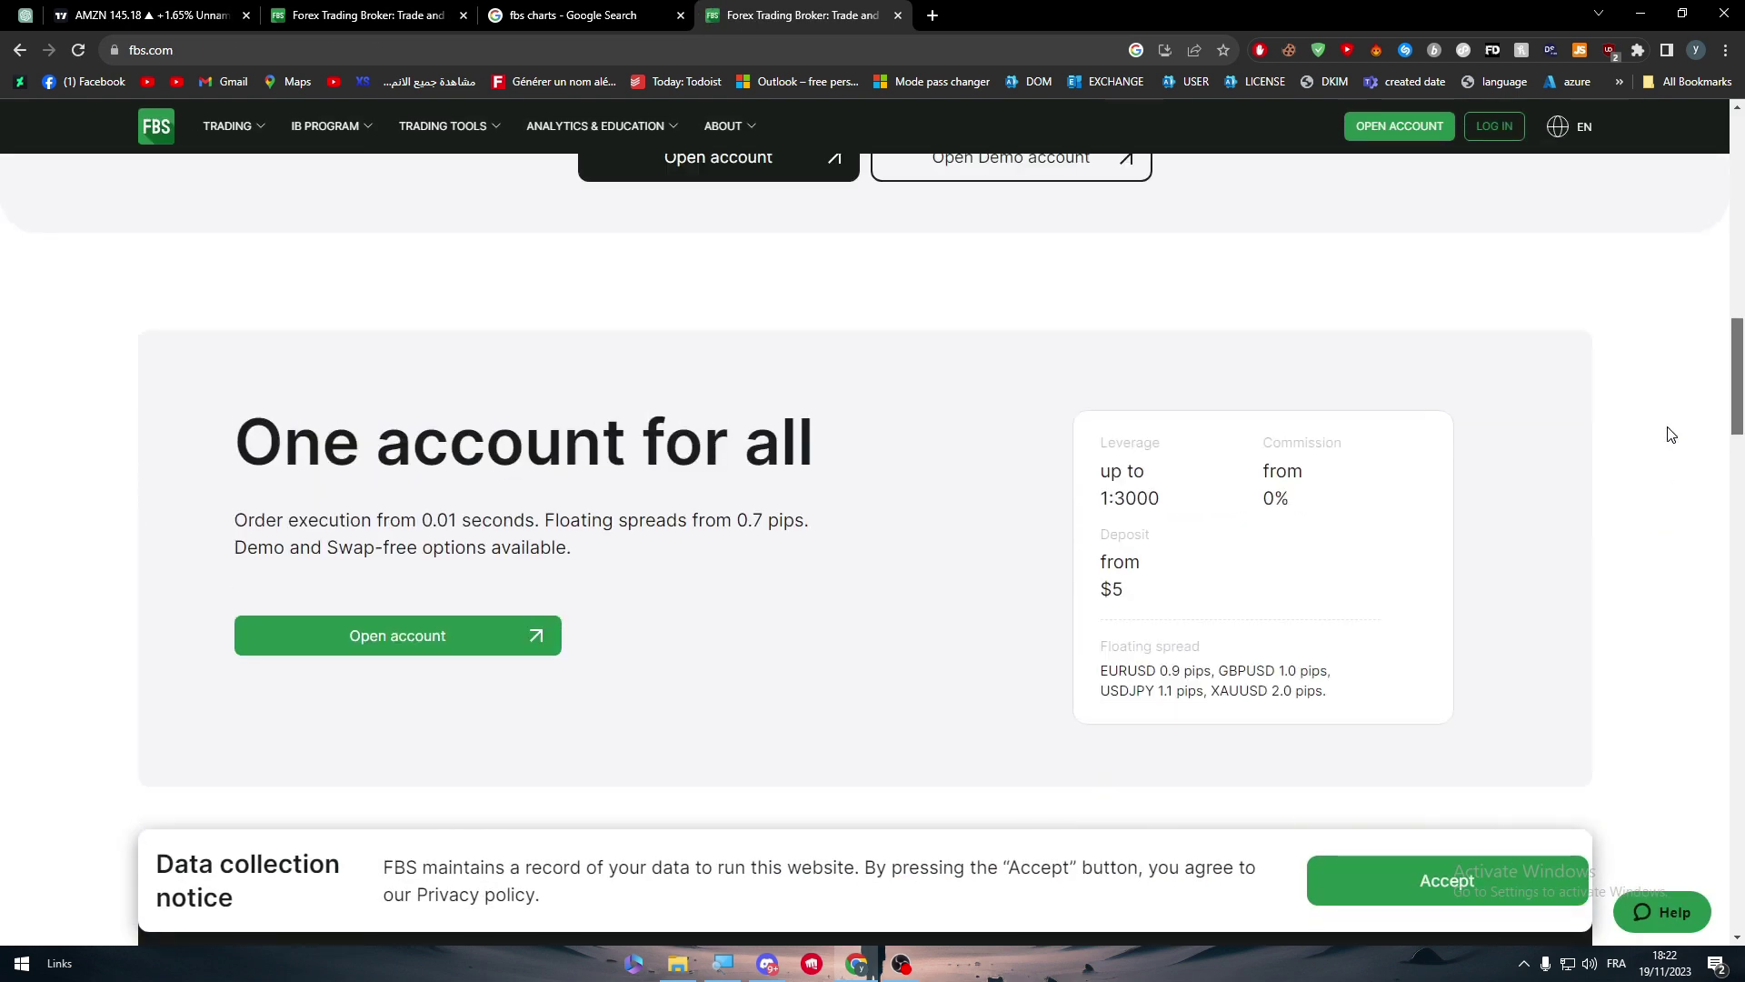
scroll(1669, 364, "up", 8)
scroll(1664, 364, "down", 3)
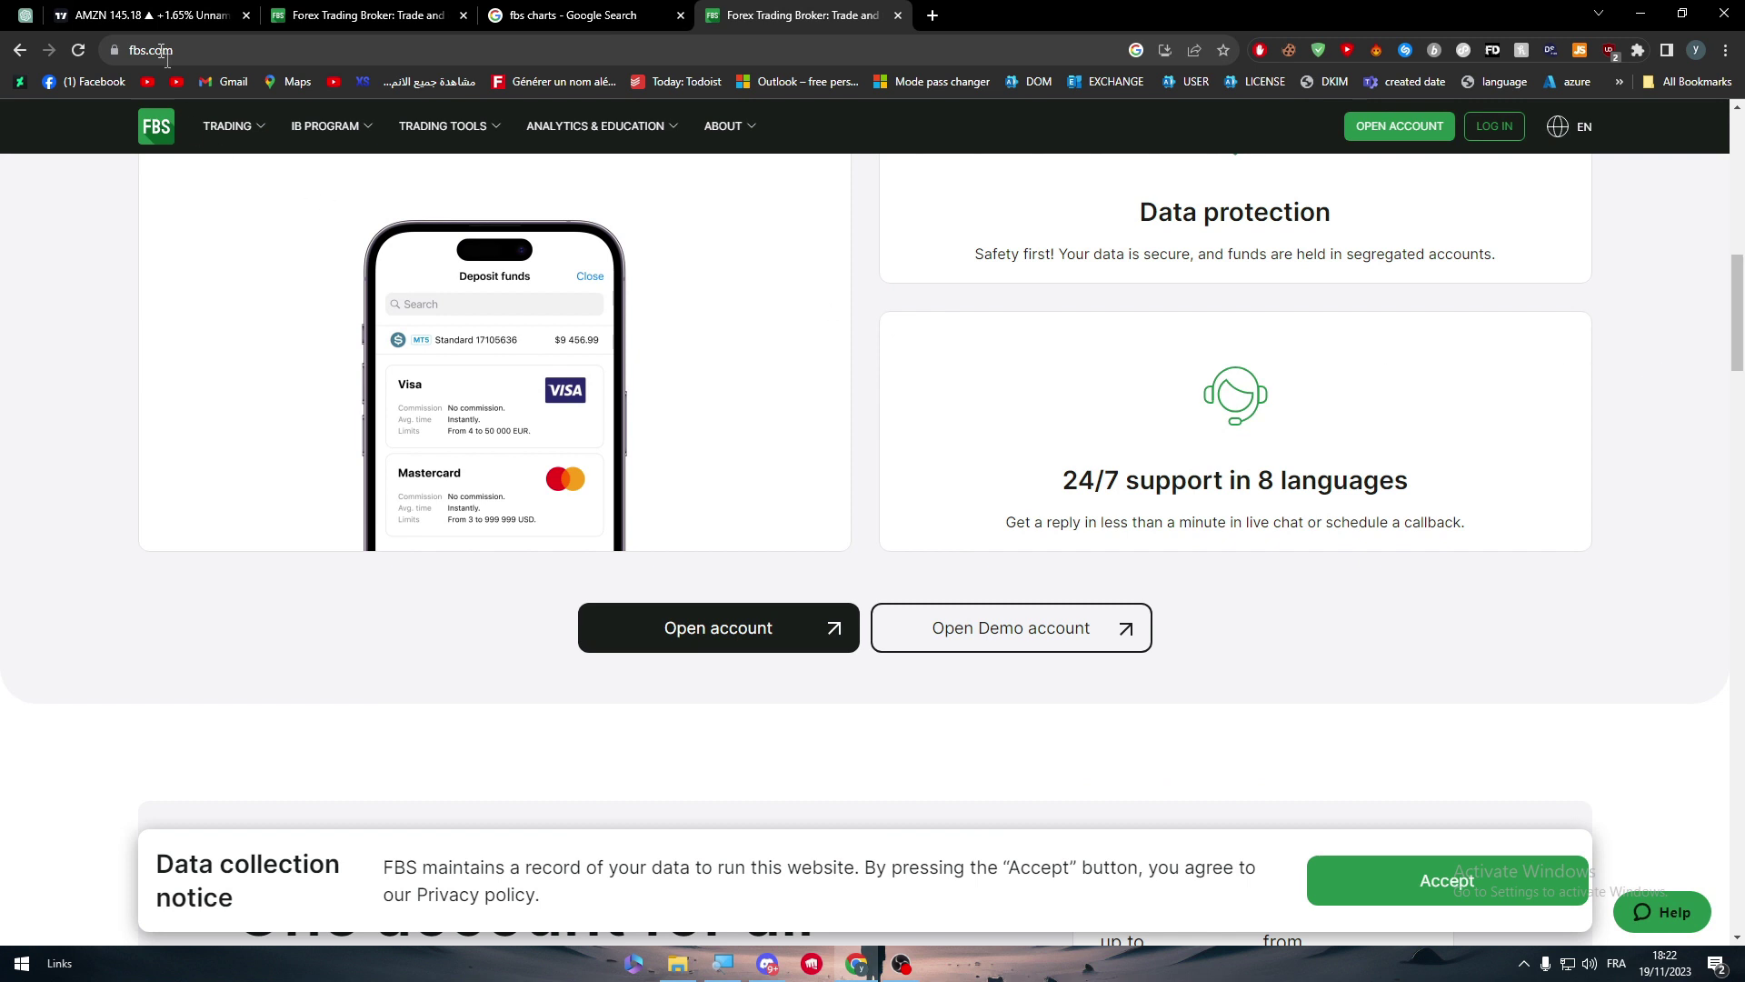
left_click(123, 12)
Open EUR to USD from the home page's Forex summary and launch its full interactive chart
left_click(26, 119)
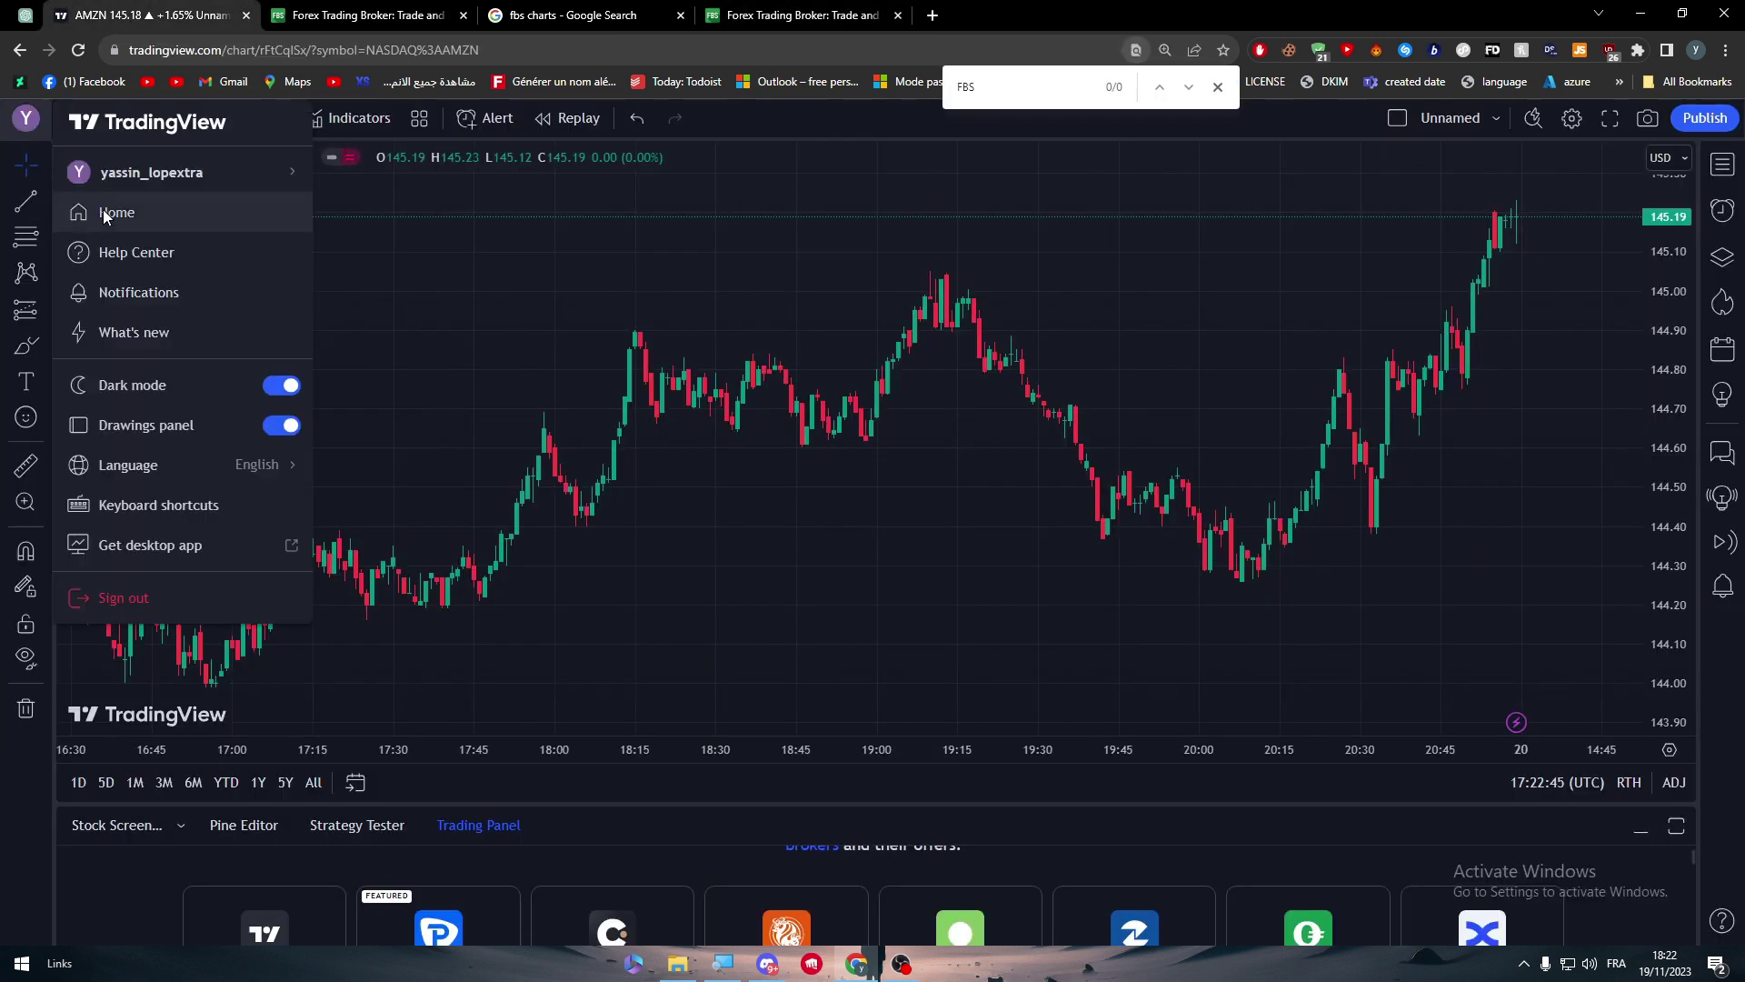
left_click(110, 212)
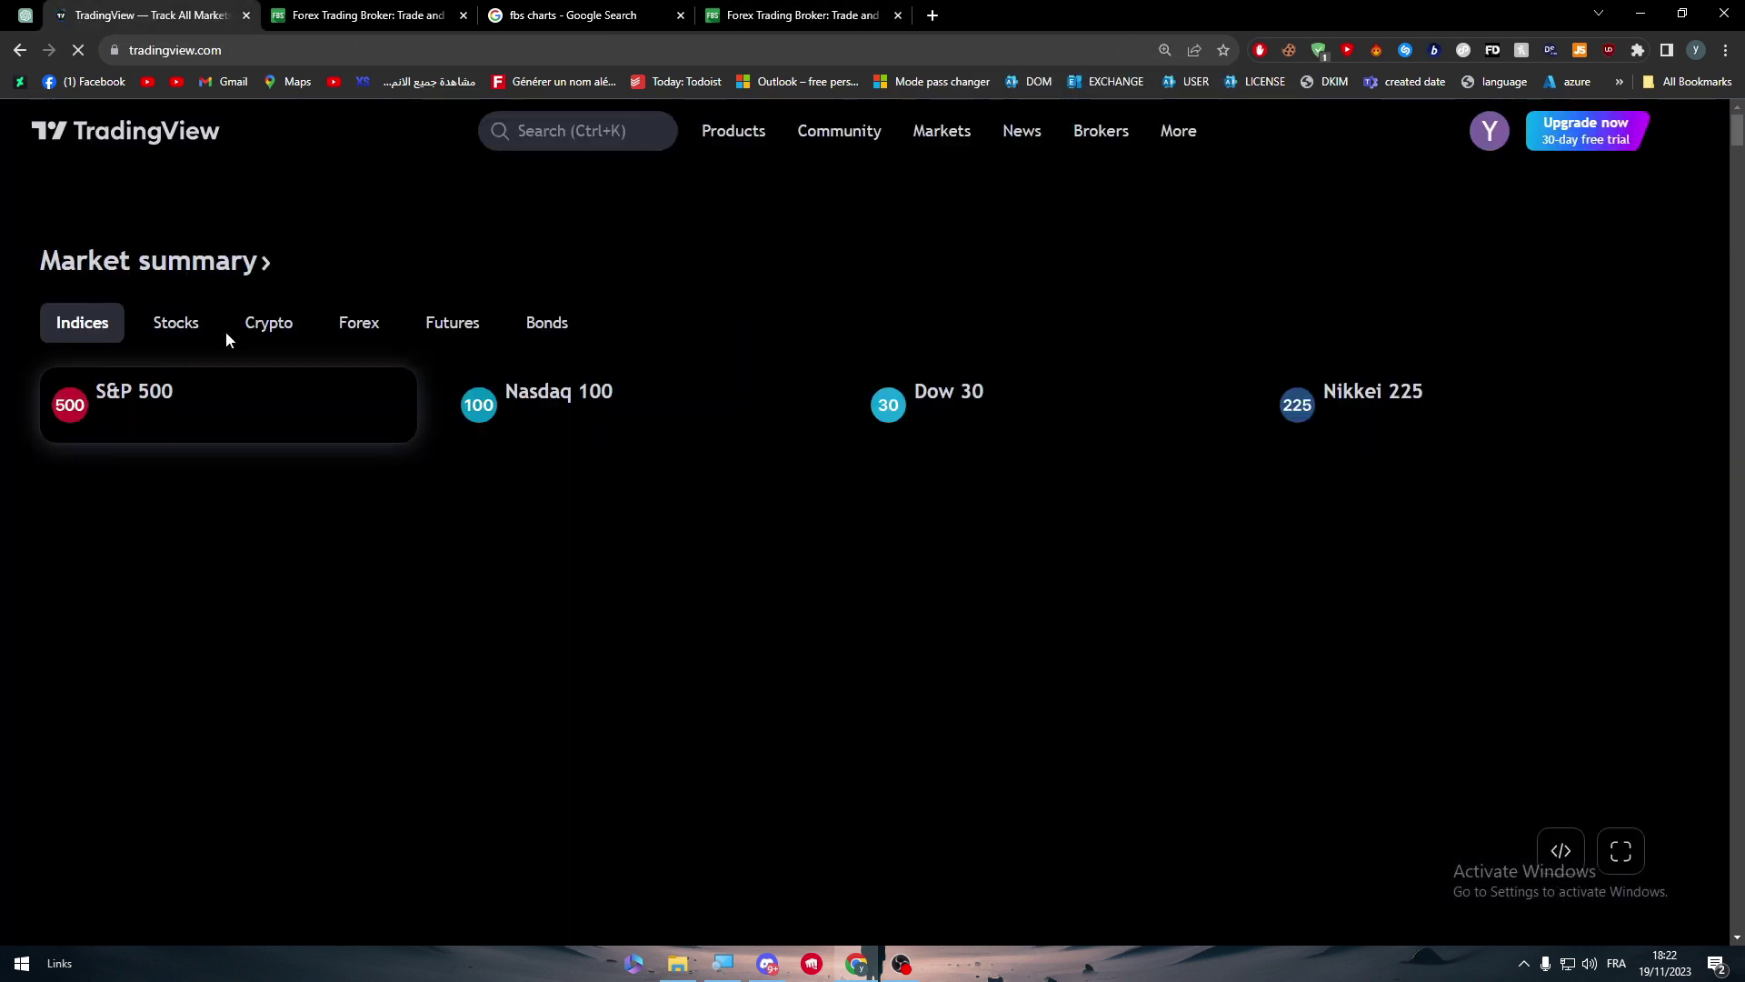
left_click(348, 326)
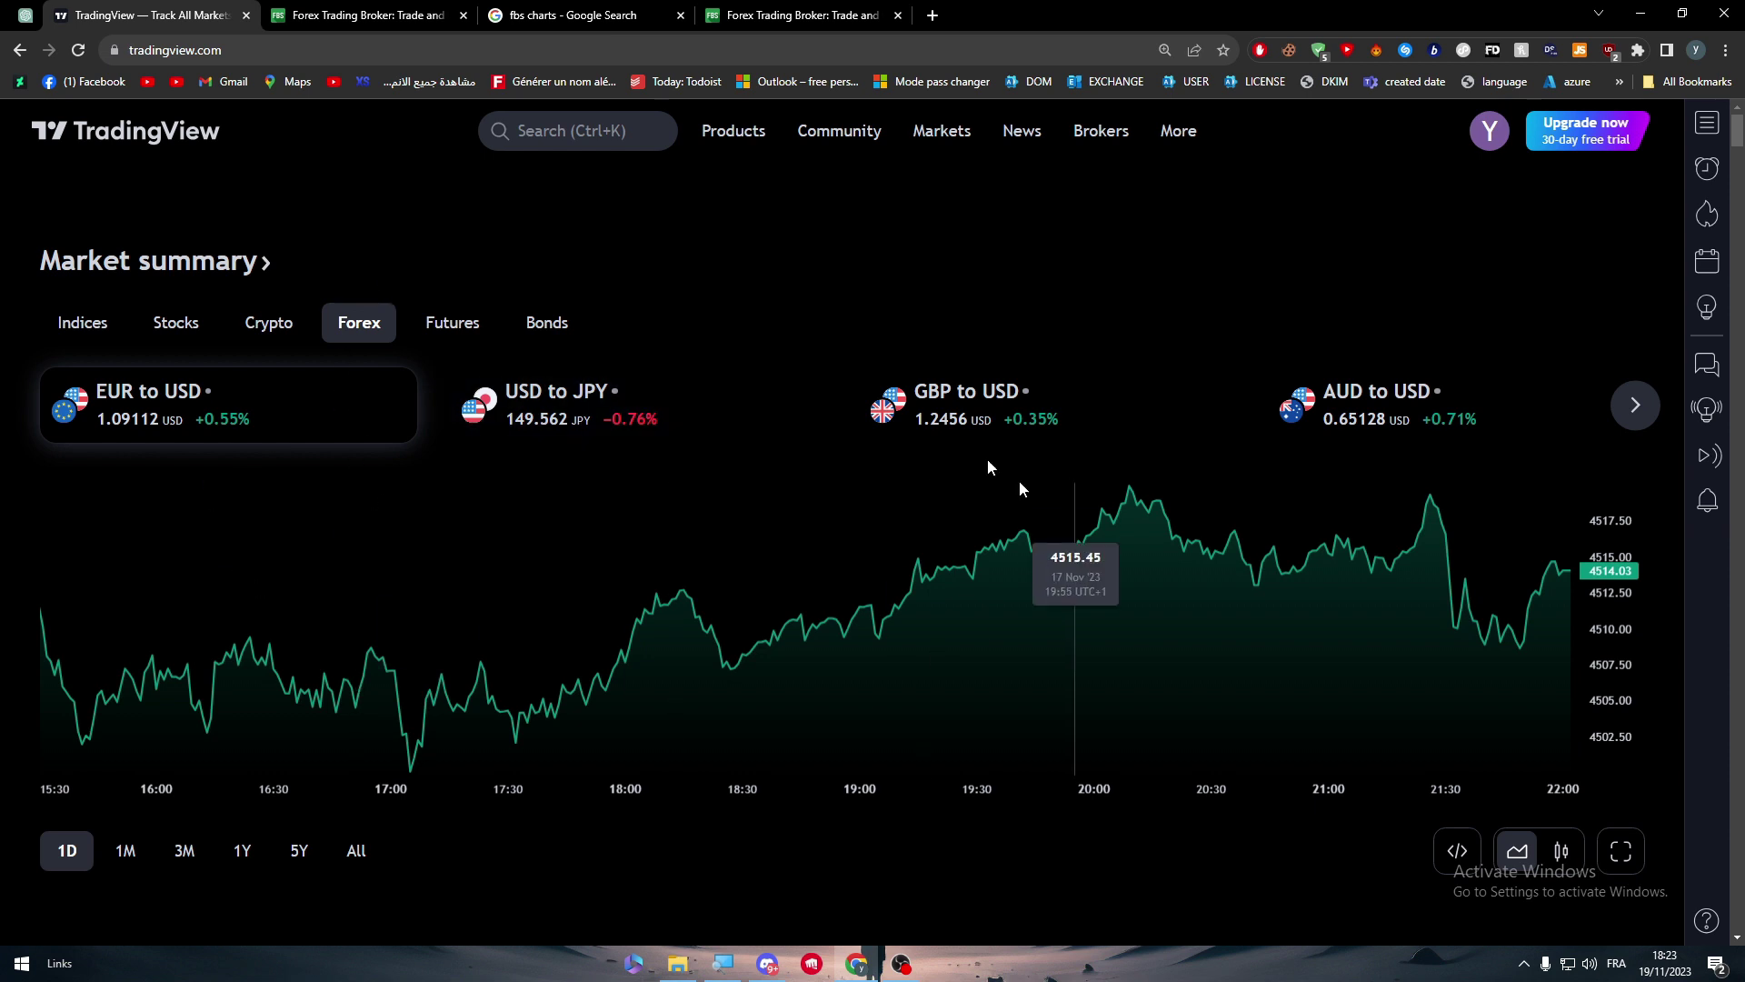
left_click(143, 406)
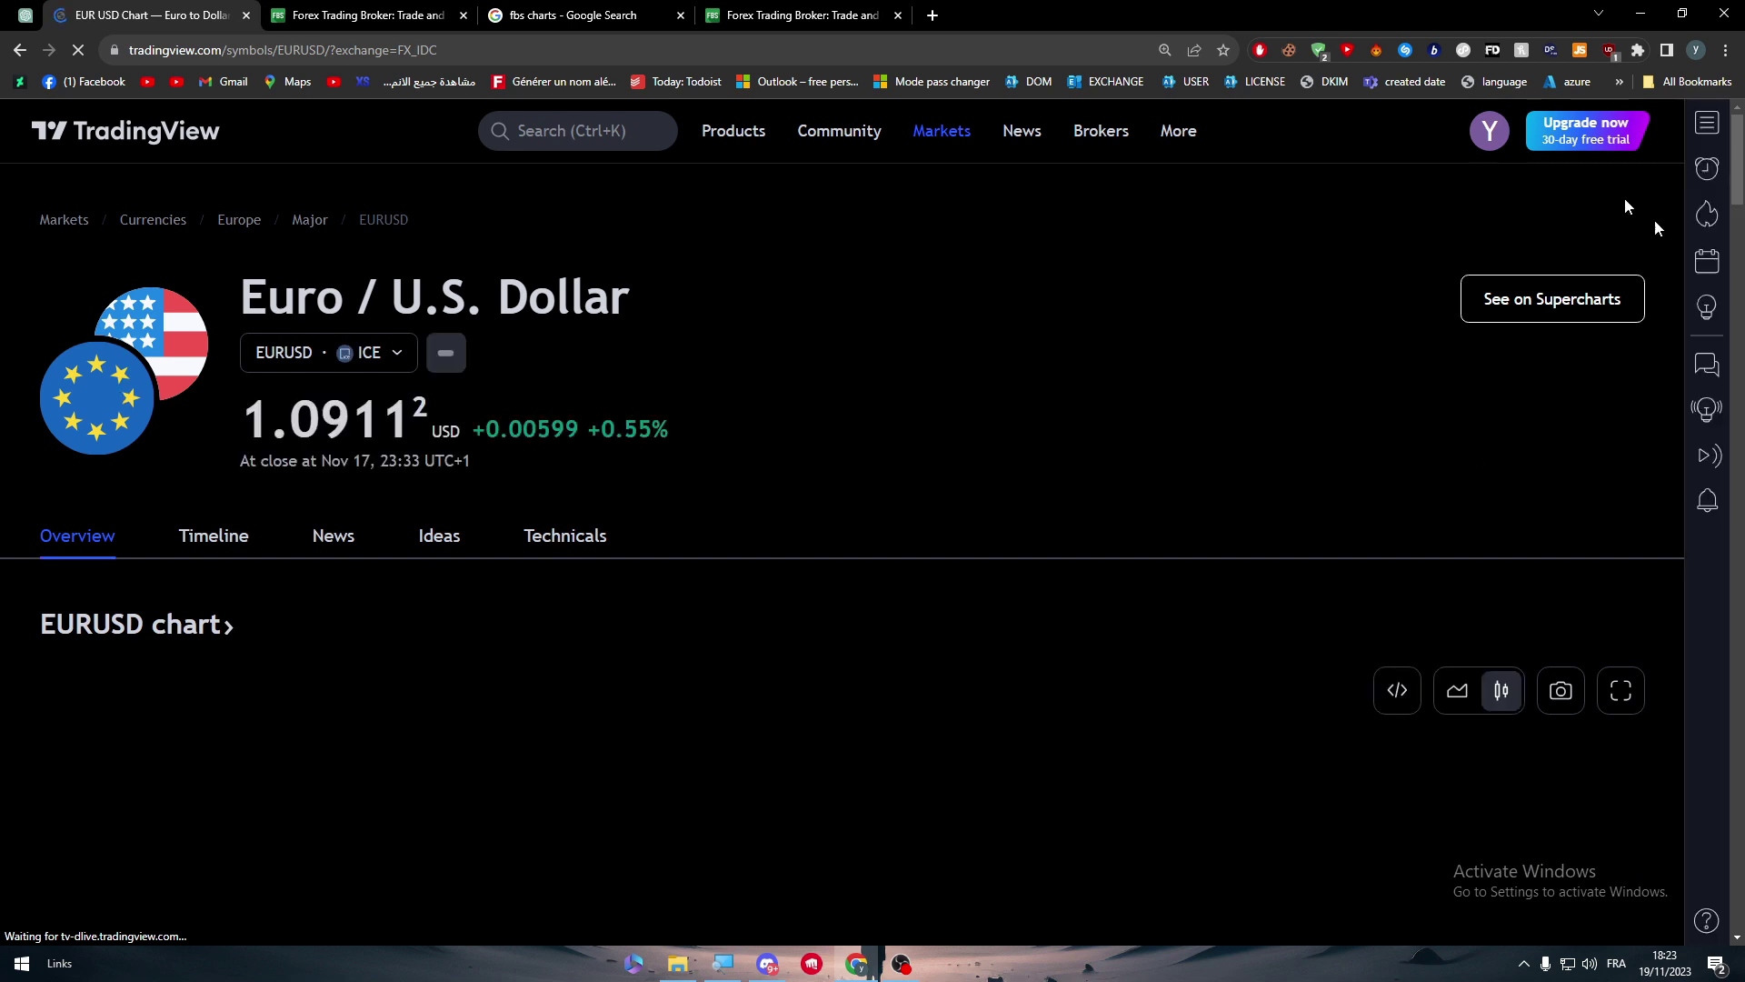
left_click(800, 16)
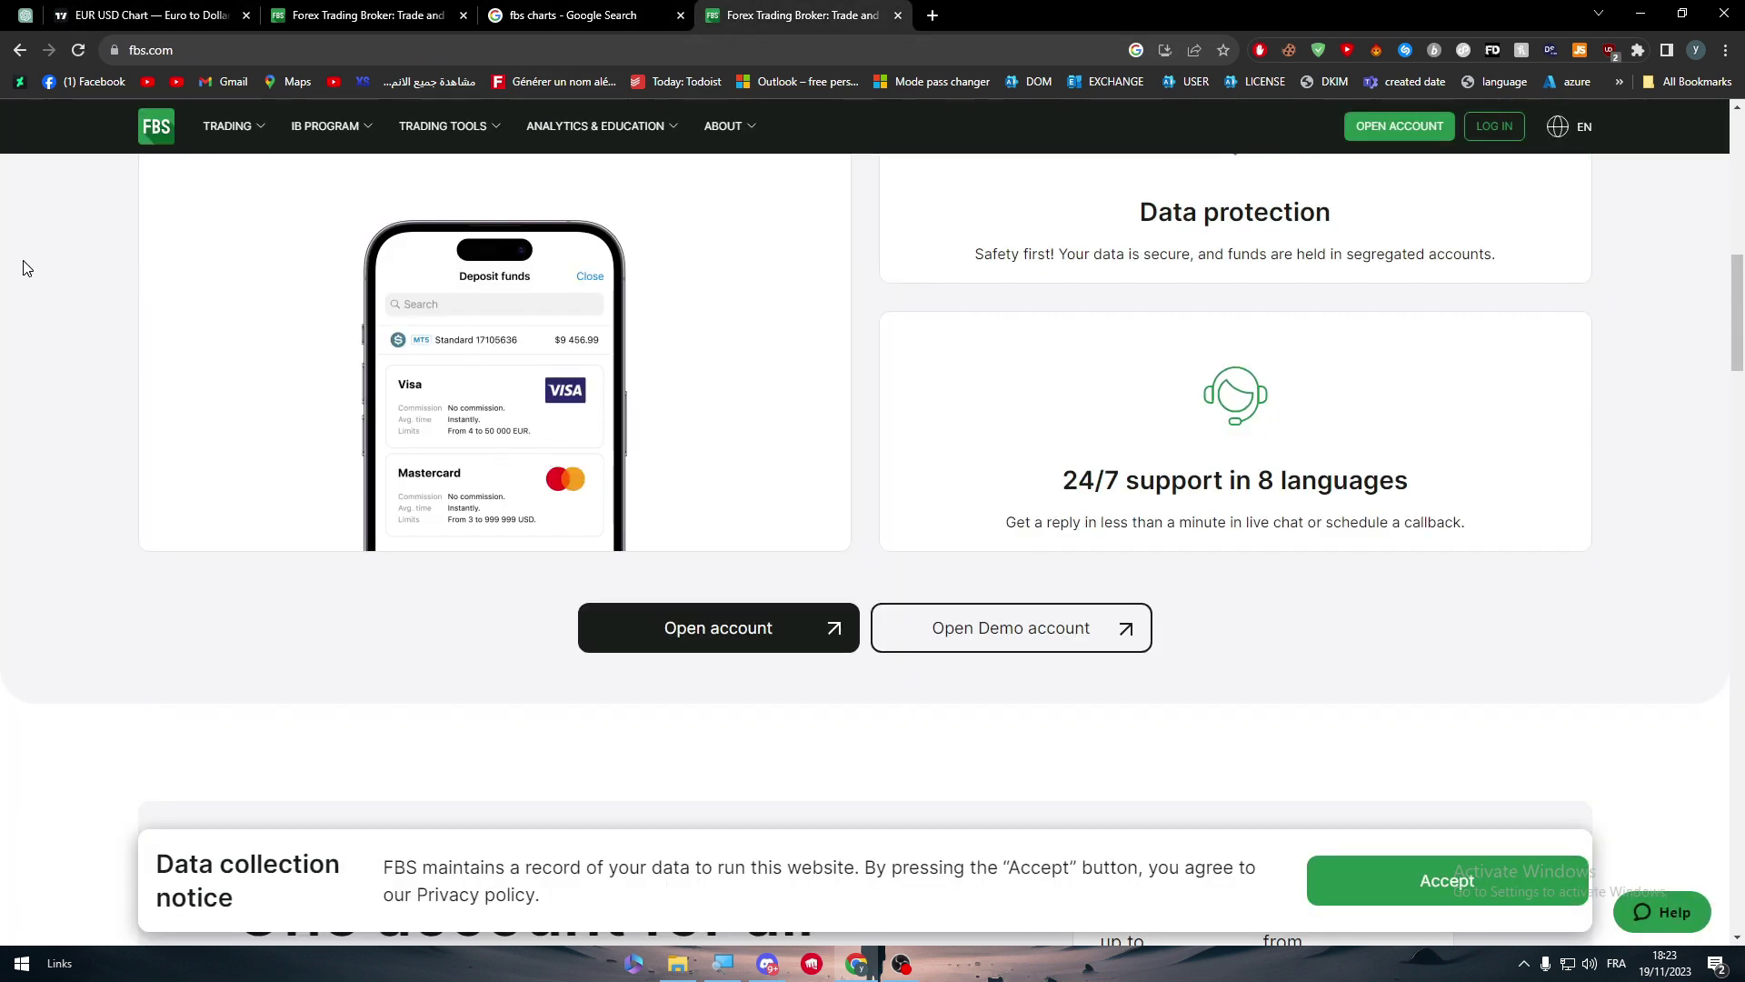
left_click(97, 18)
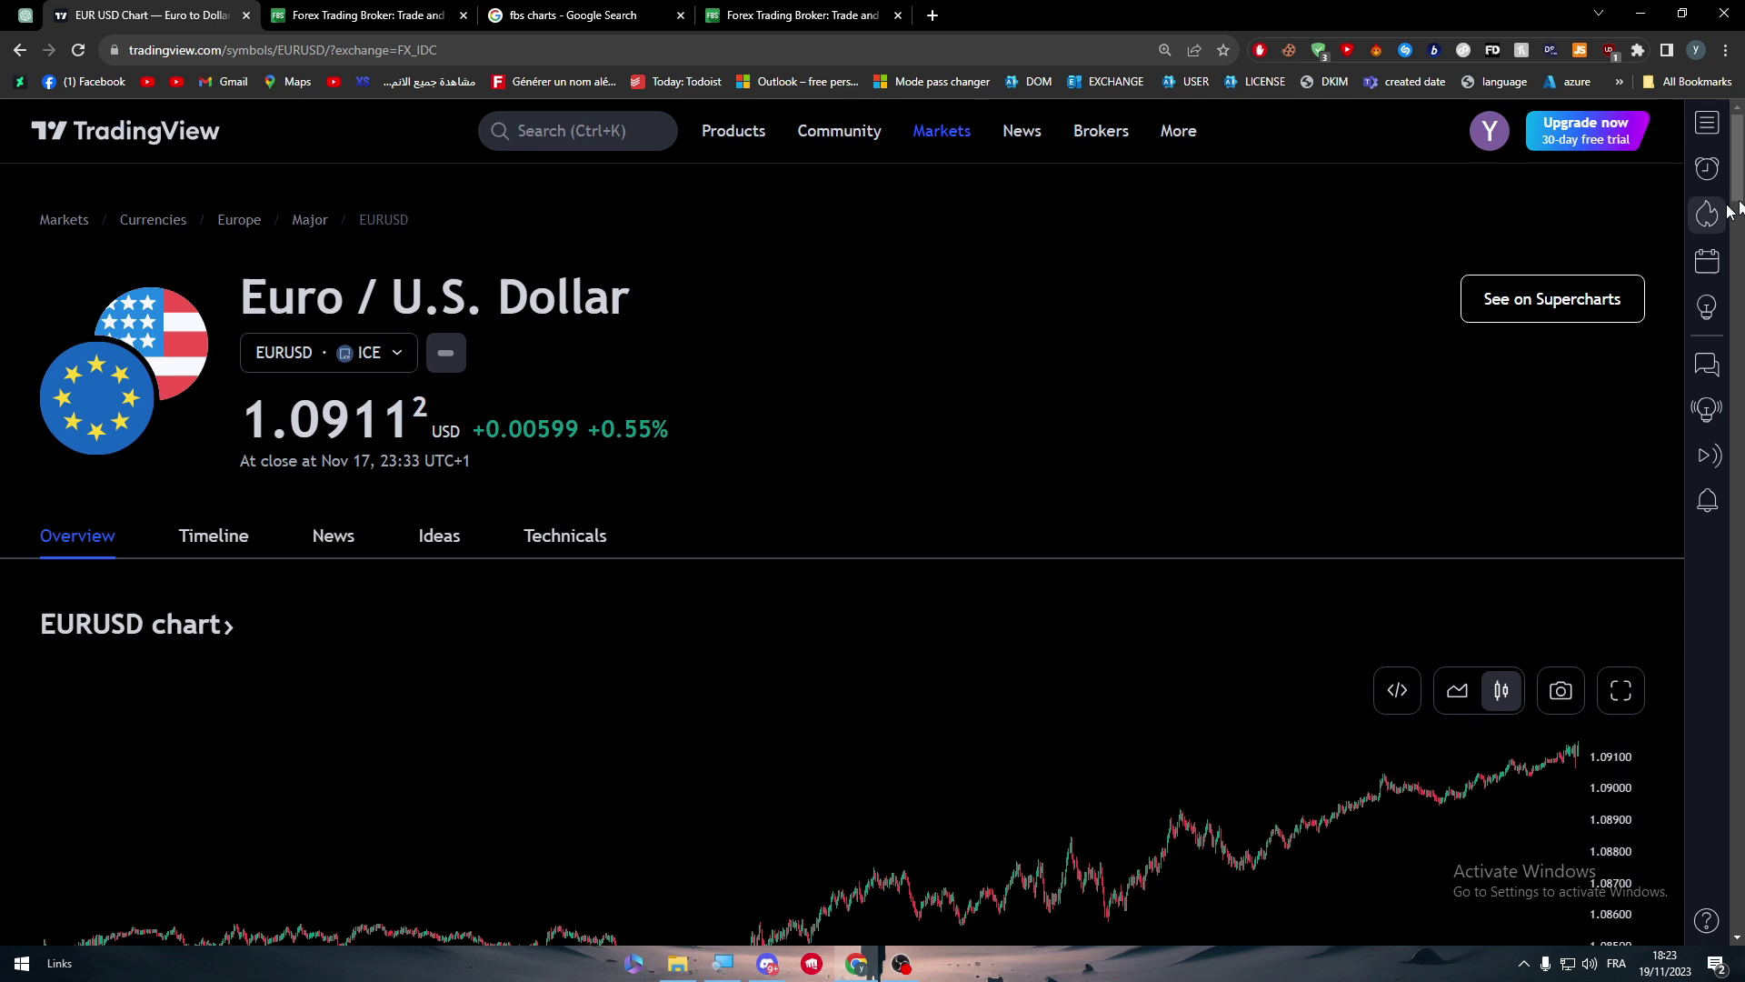
scroll(1730, 207, "down", 5)
scroll(1726, 190, "up", 3)
left_click(1611, 452)
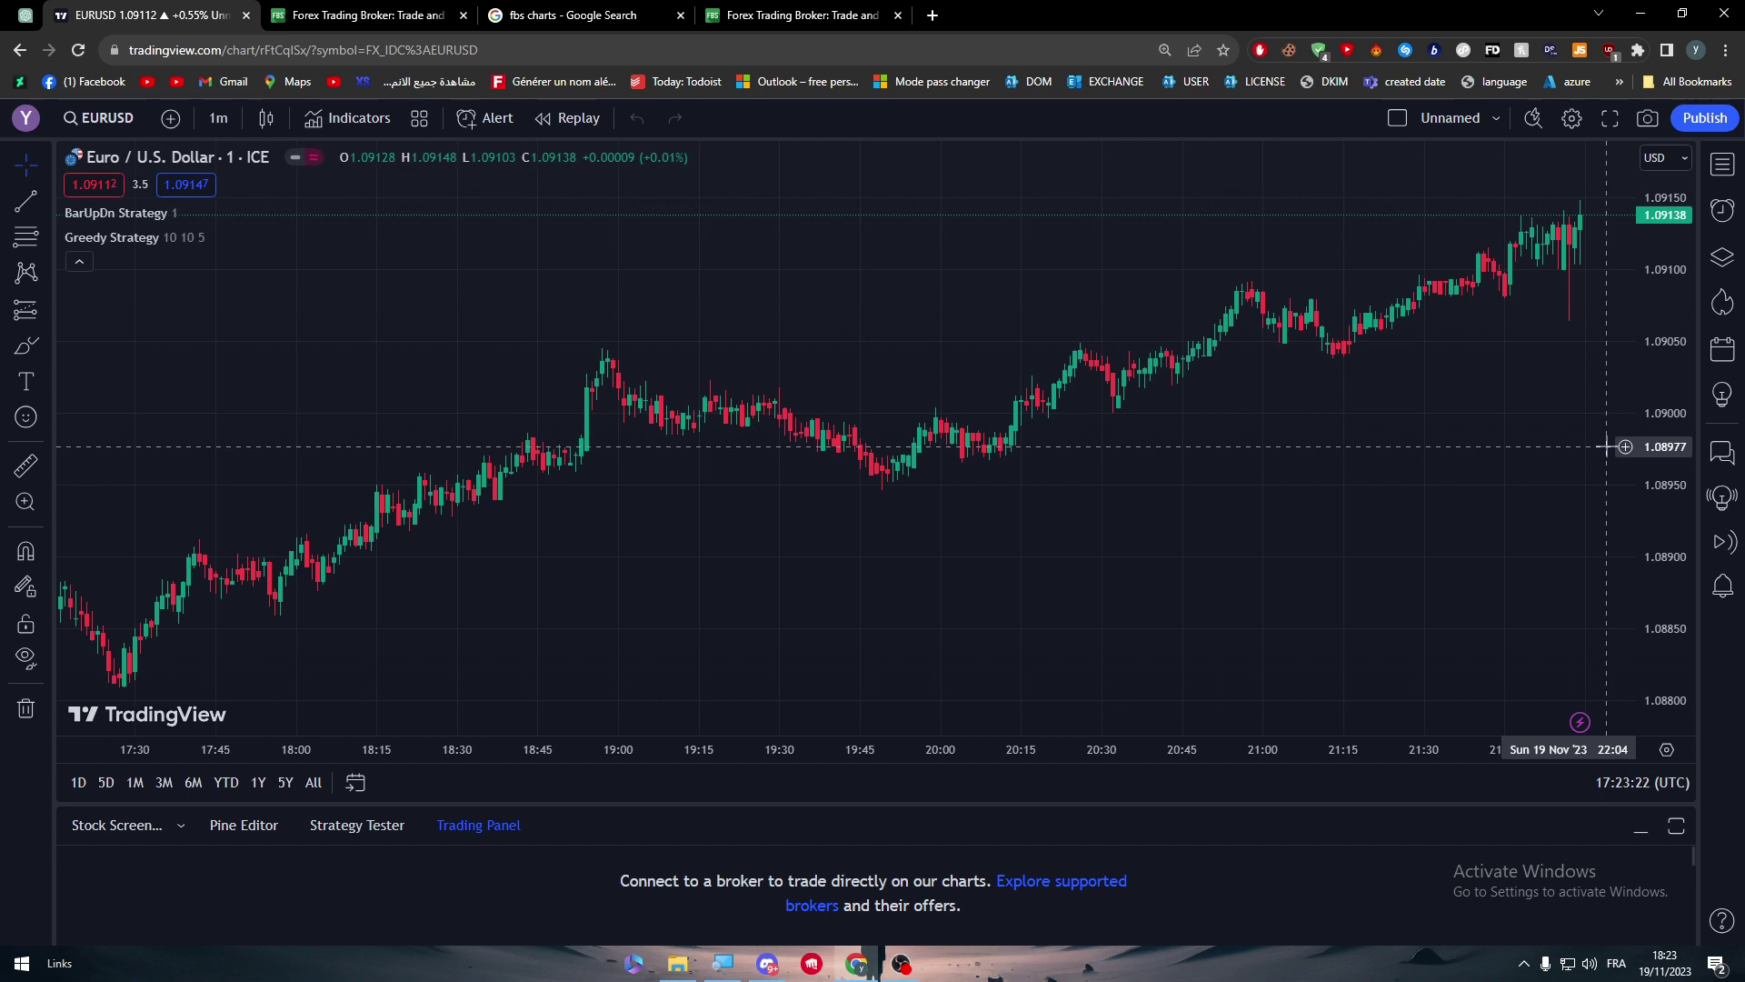
left_click(842, 22)
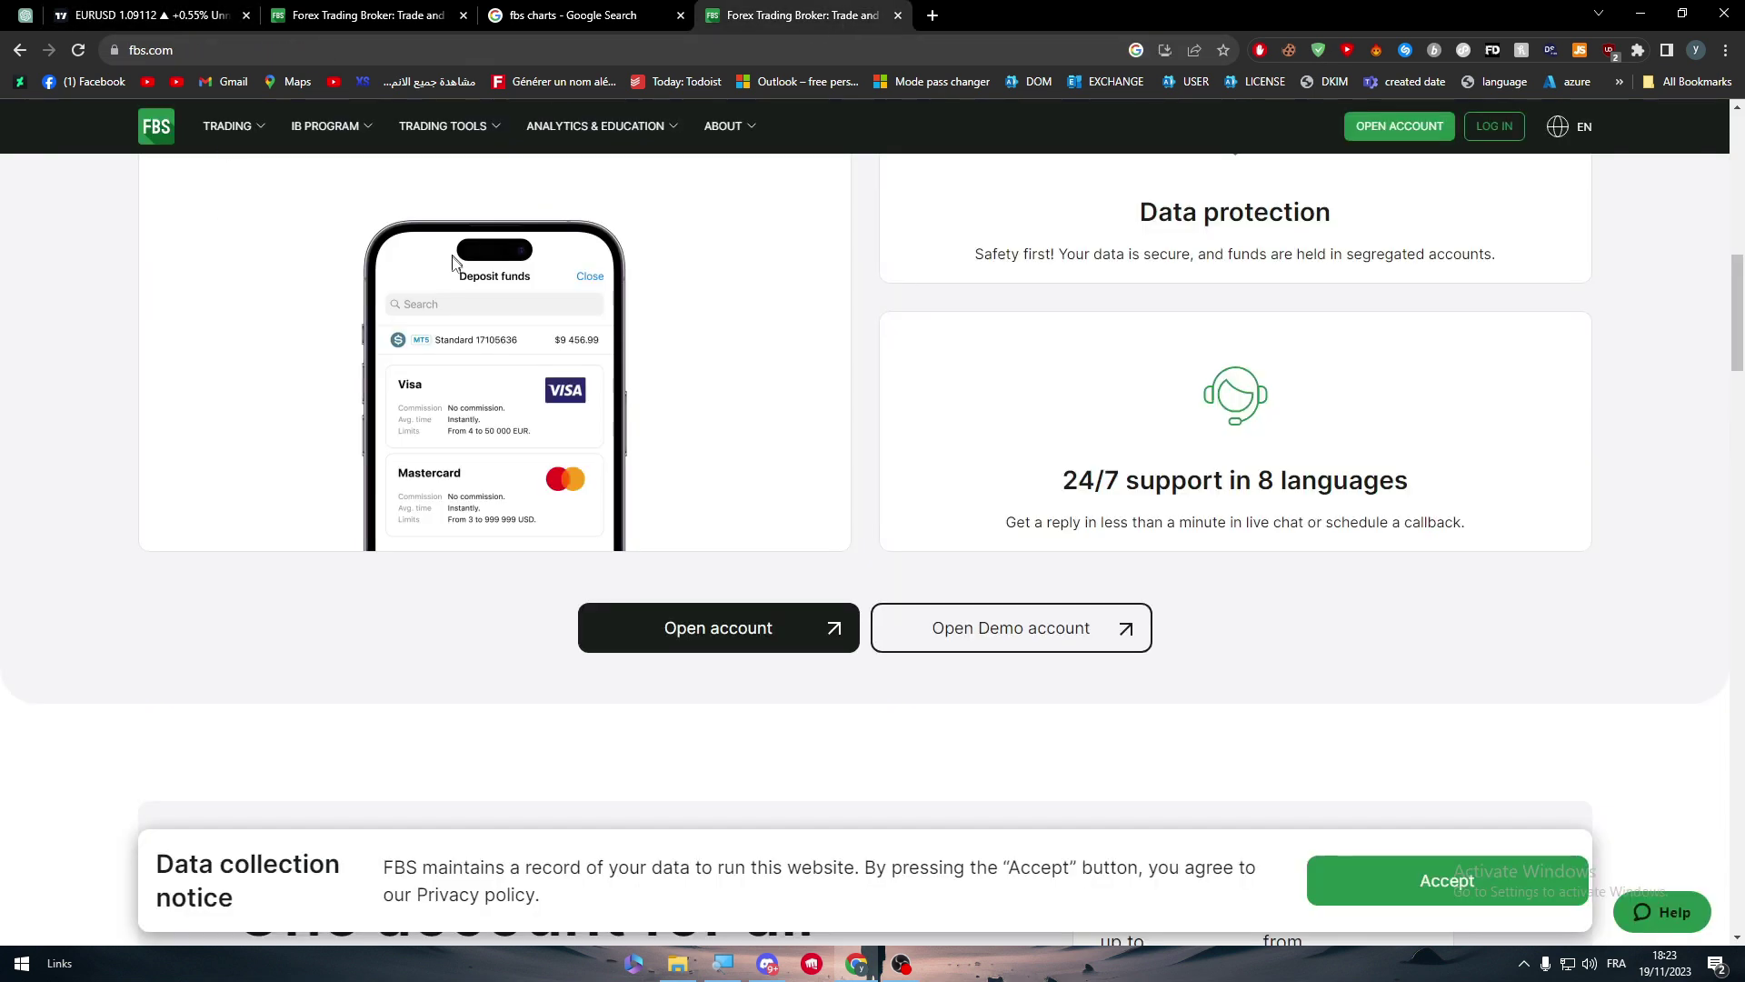
left_click(172, 7)
scroll(1036, 215, "up", 3)
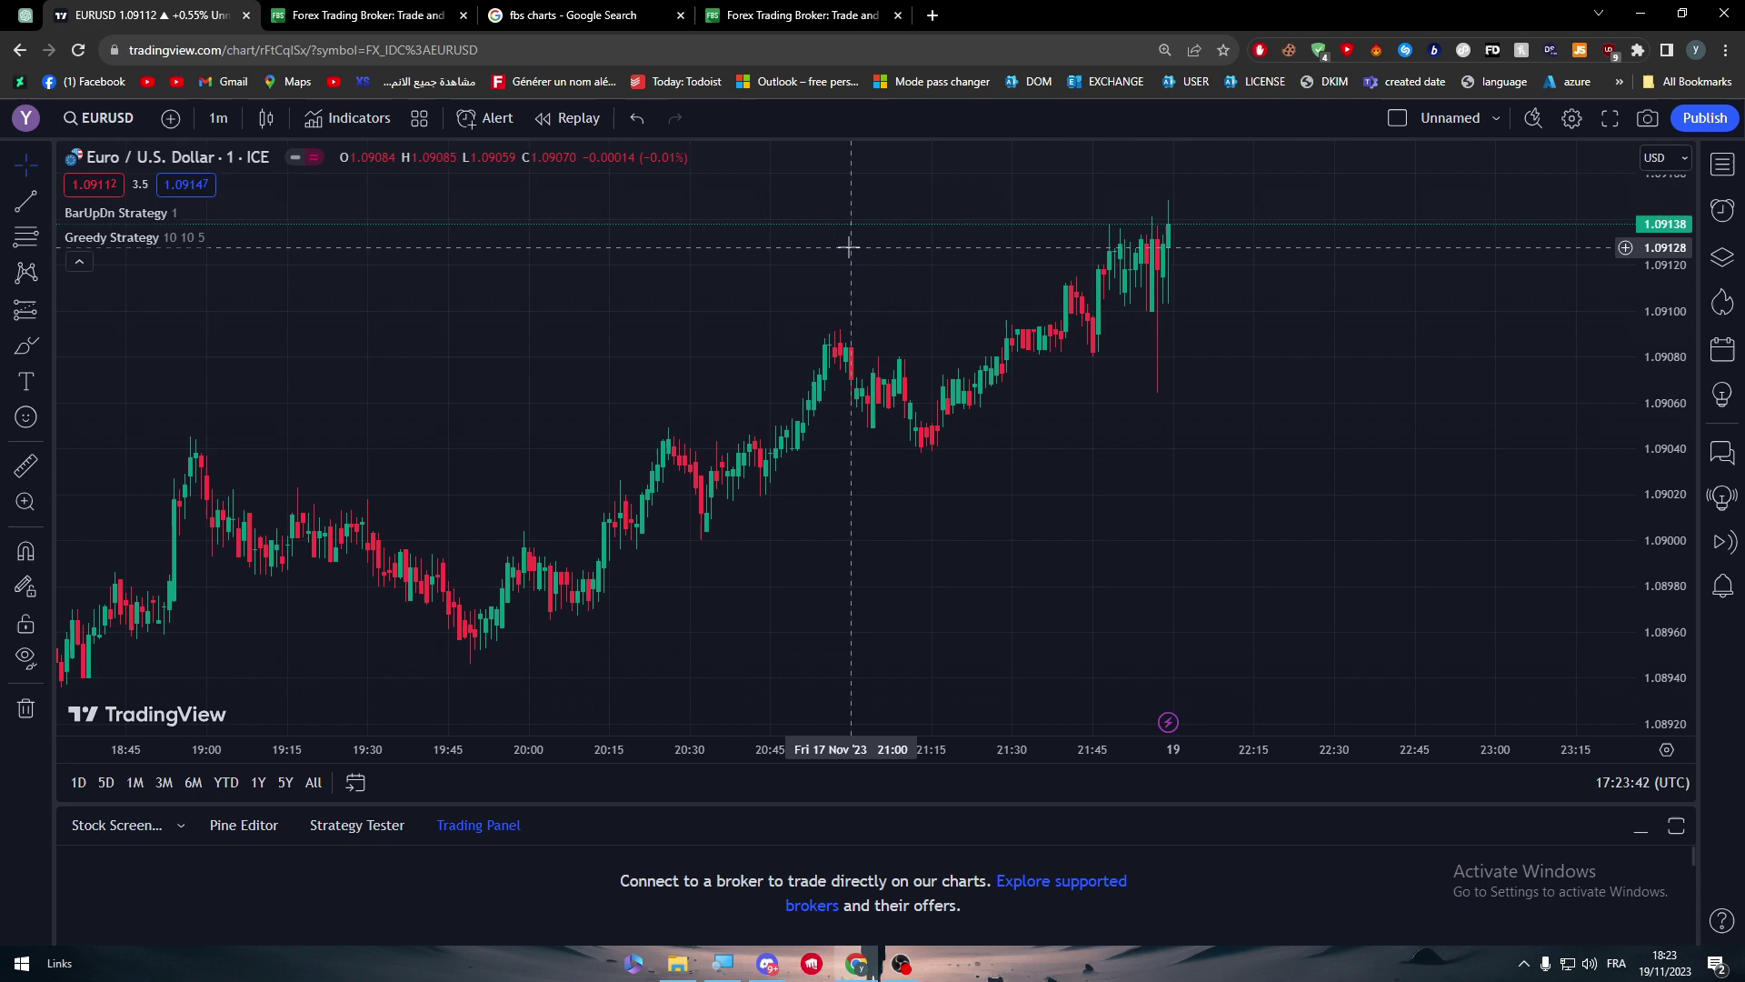
left_click_drag(919, 234, 564, 273)
left_click(732, 20)
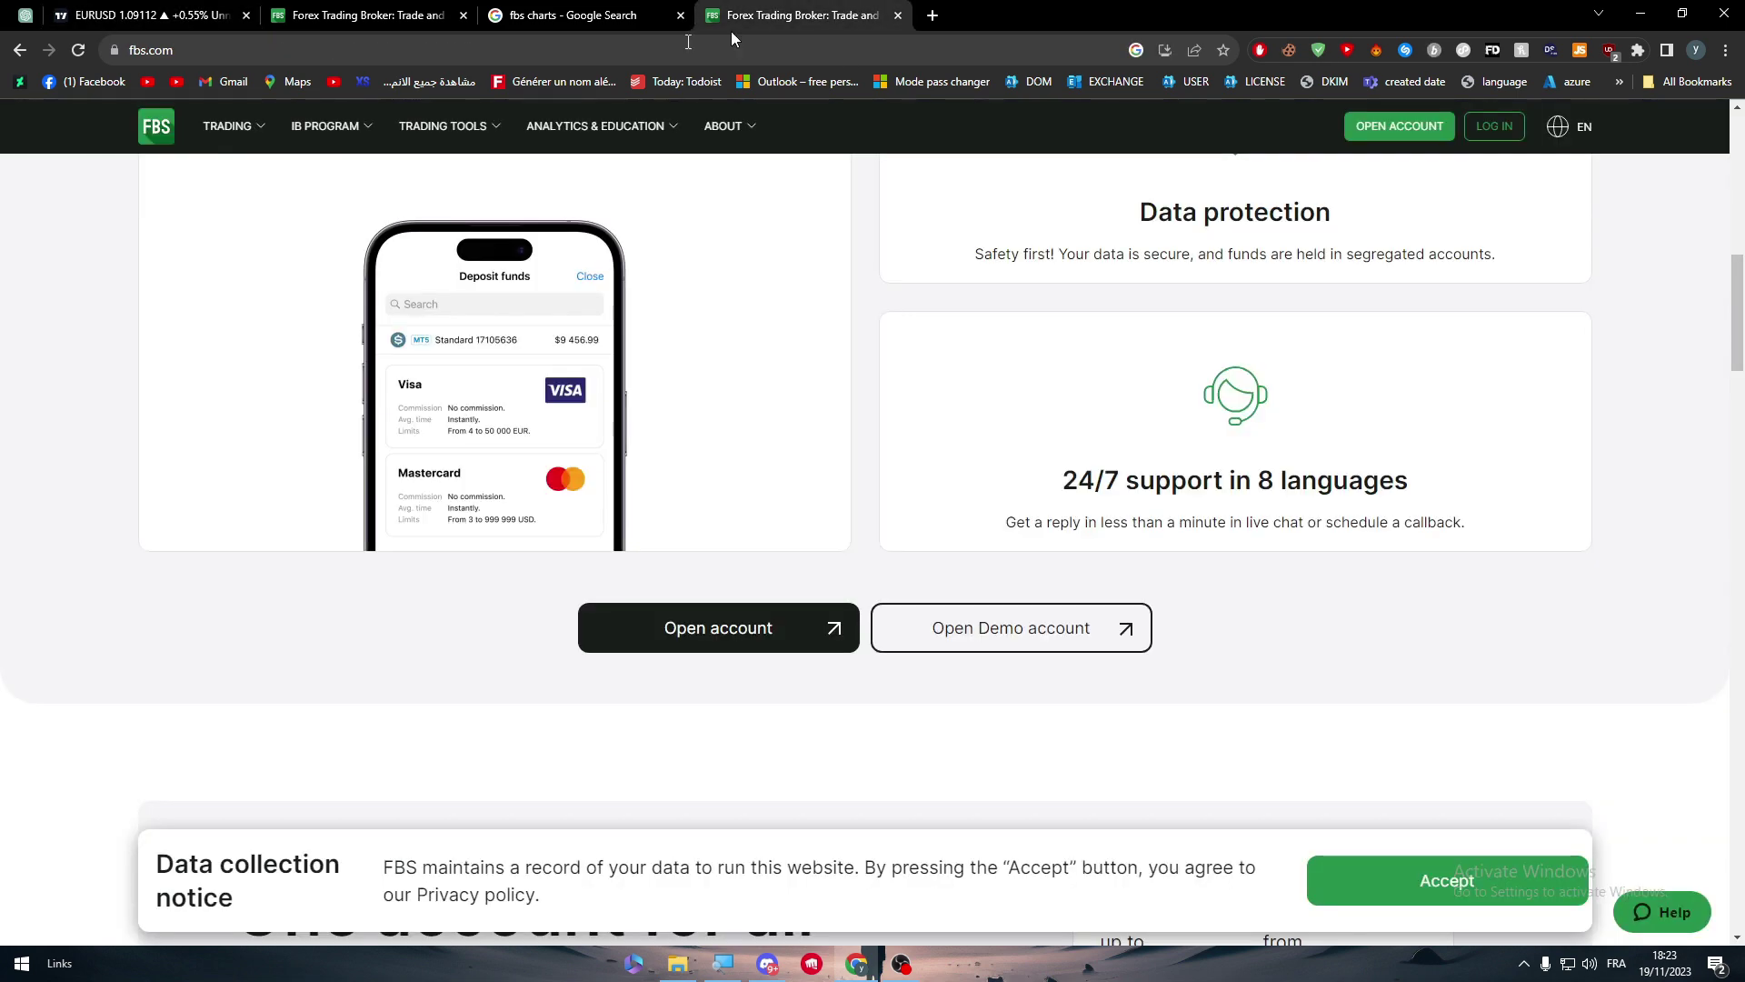
left_click(359, 15)
left_click(552, 9)
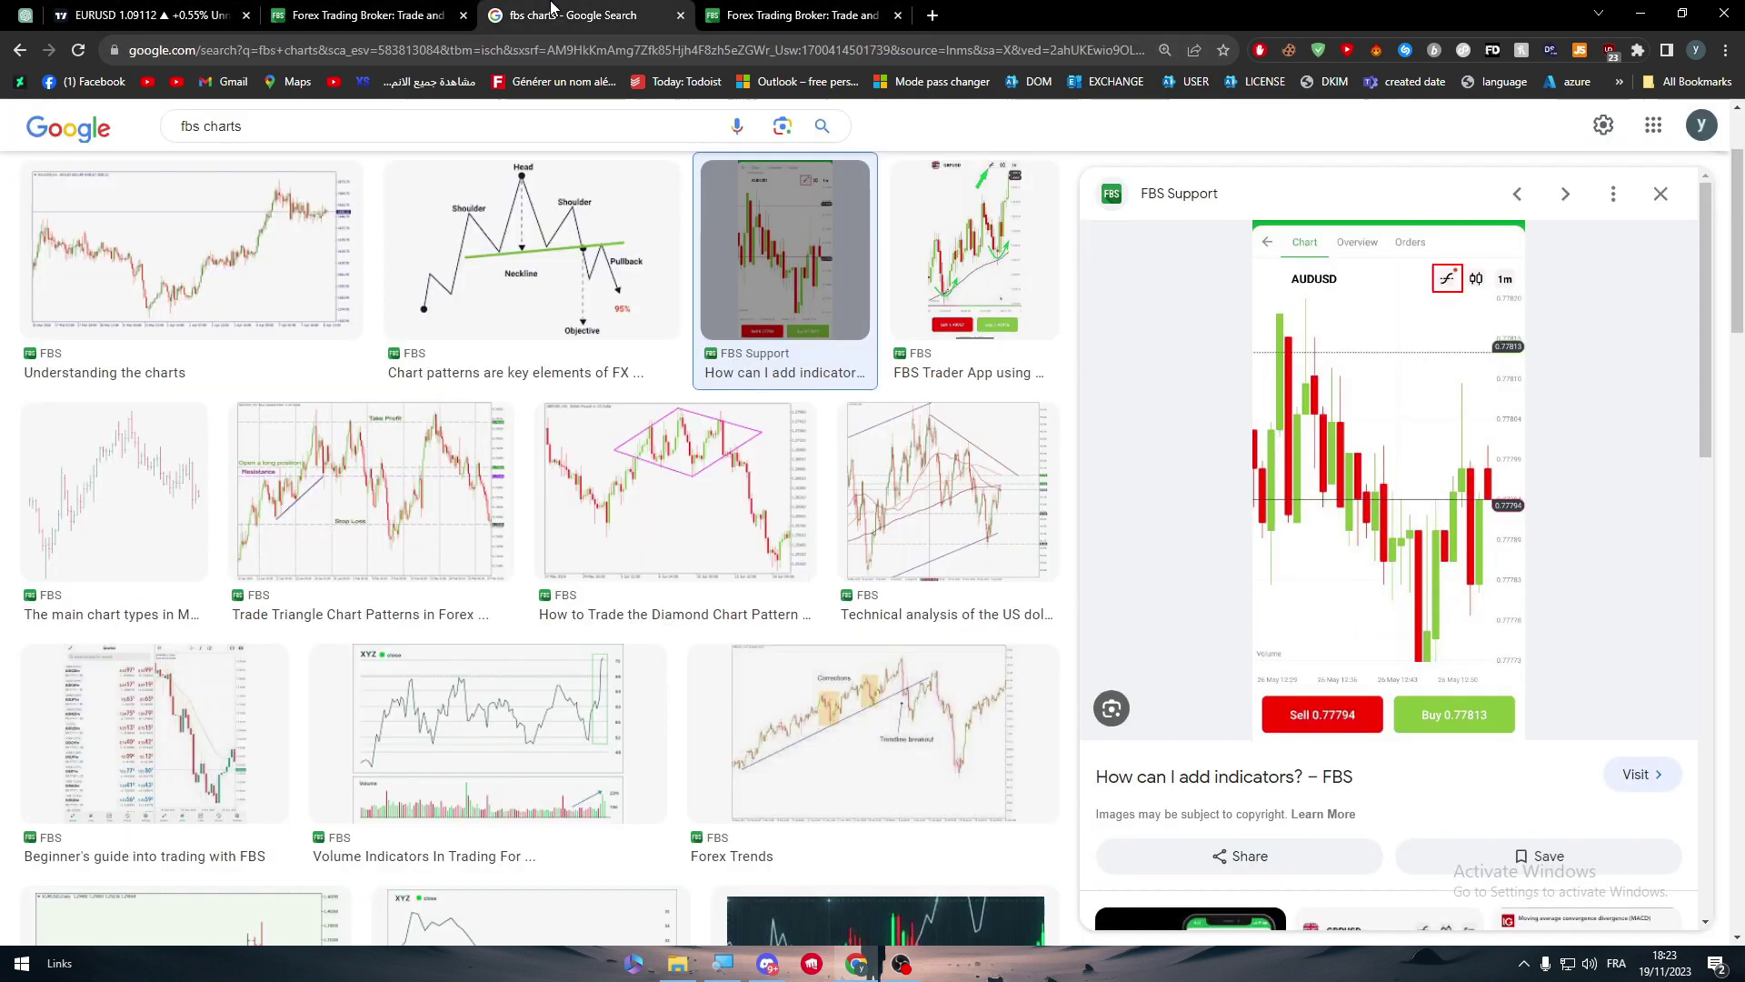
key("ctrl+1")
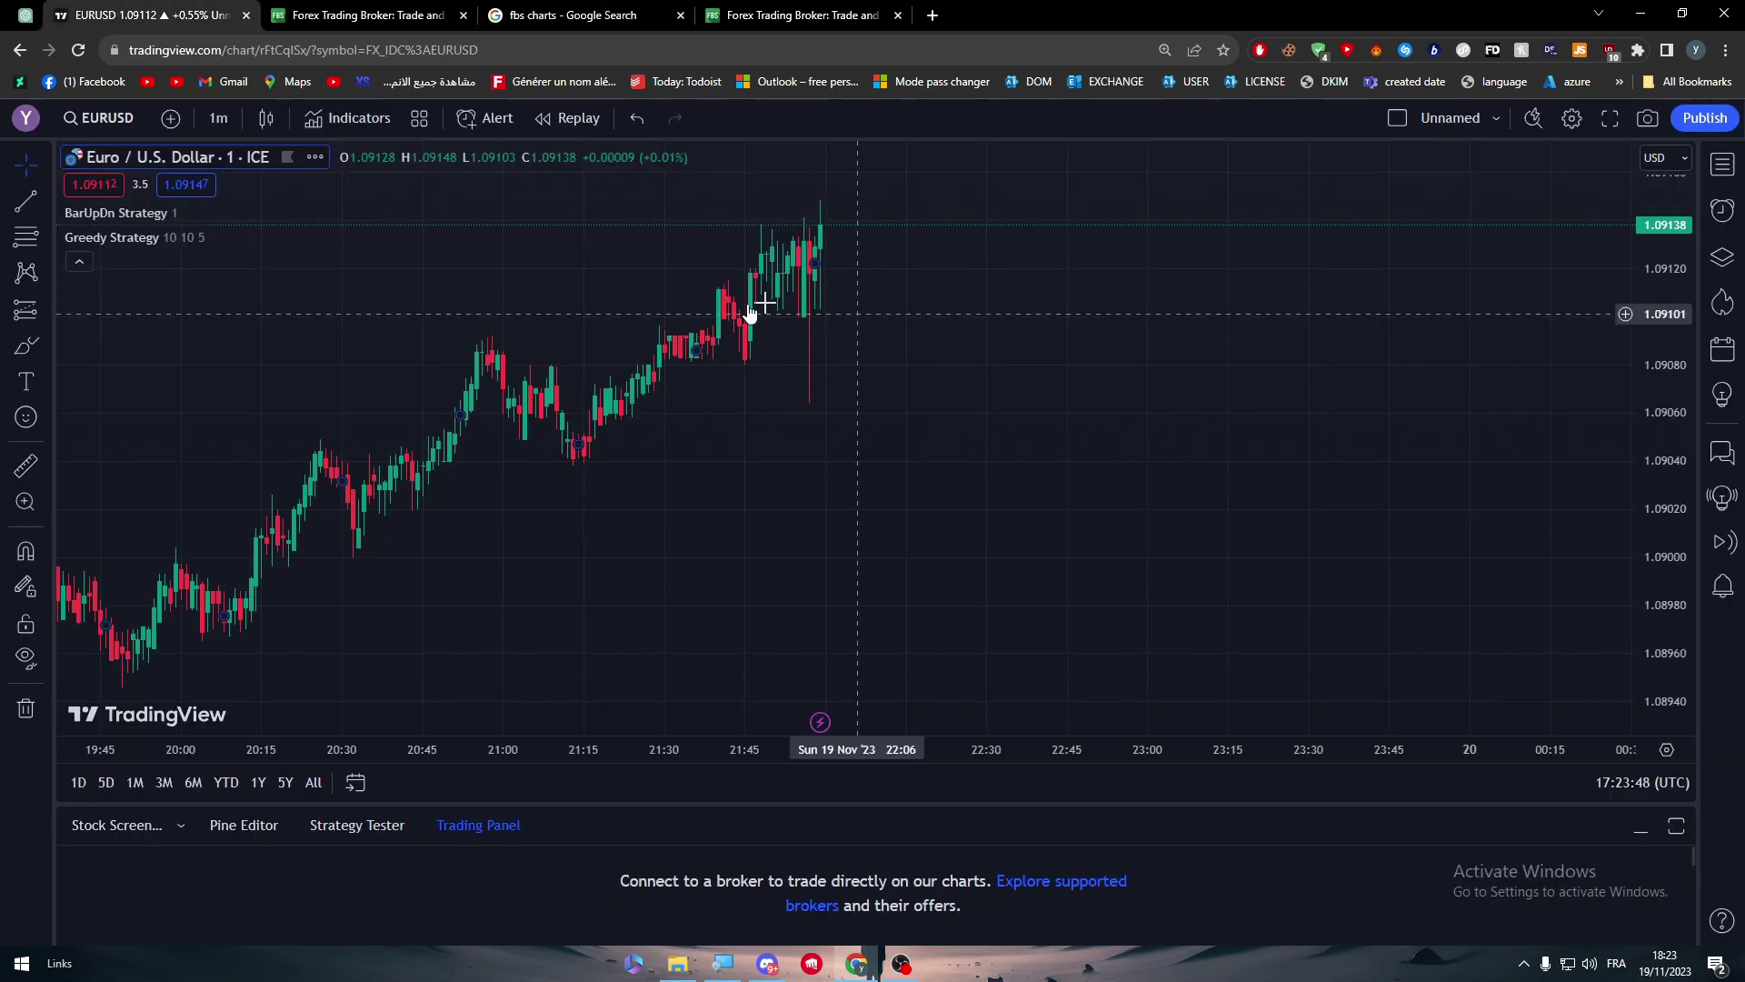
left_click_drag(750, 313, 825, 389)
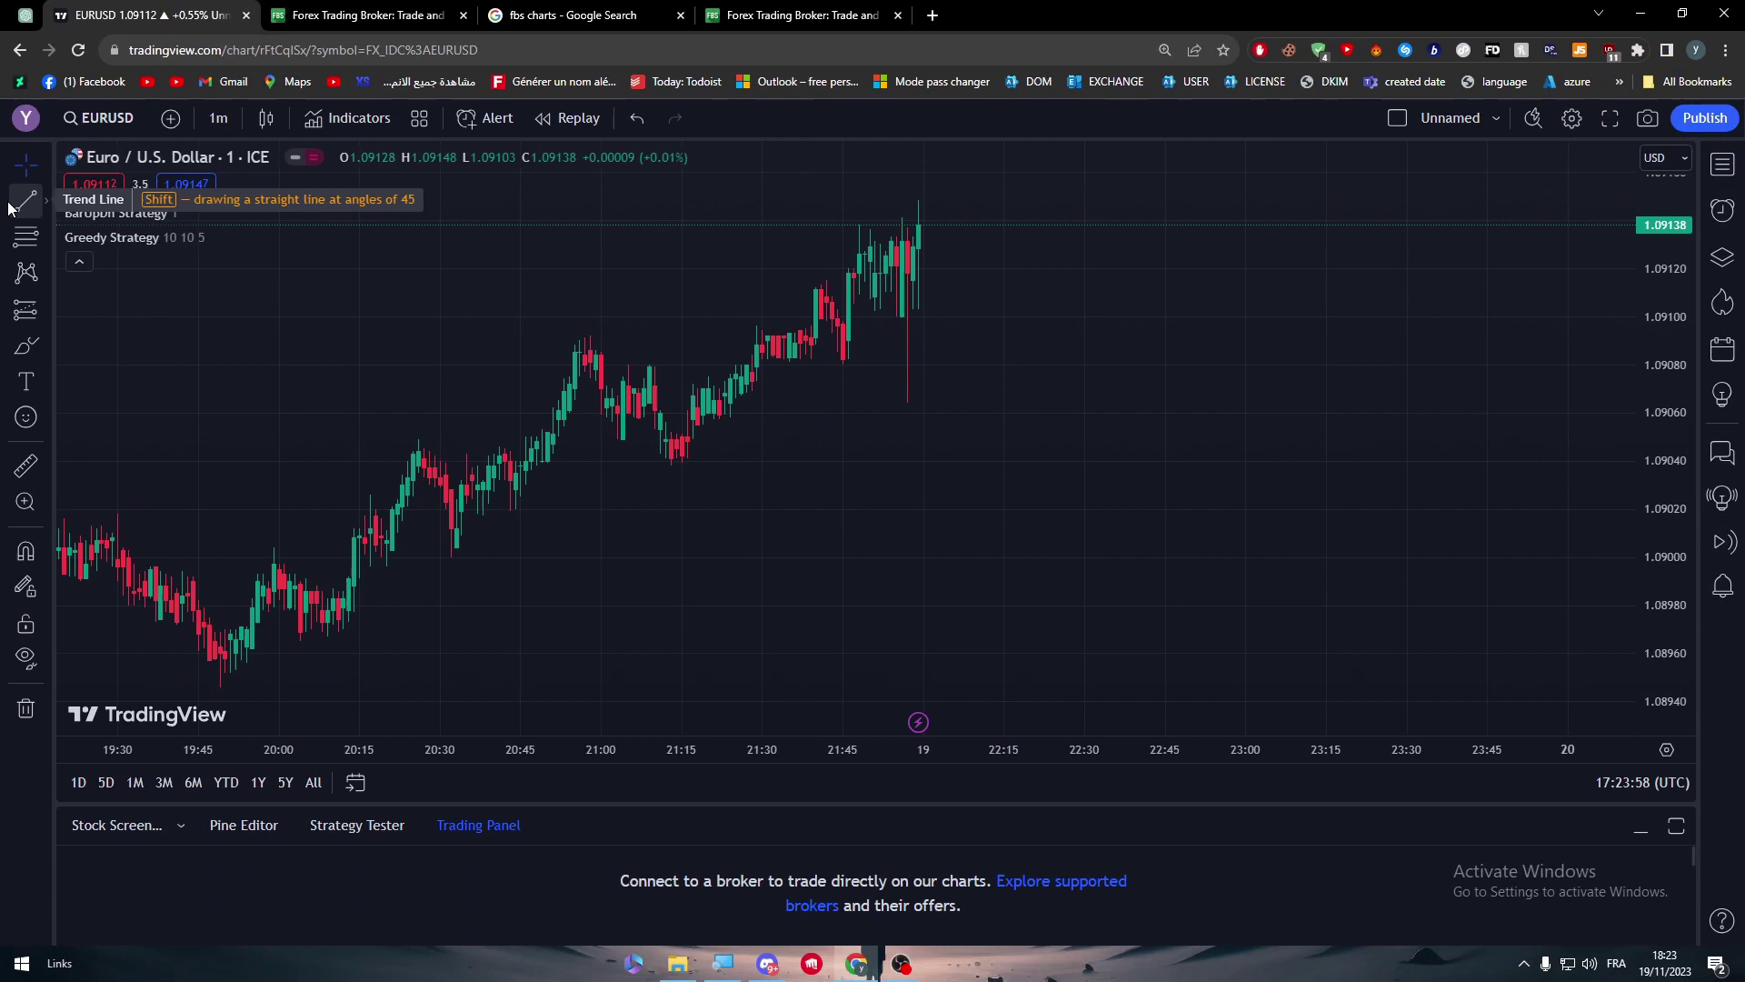
Draw a level trend line and drag it up across the recent EURUSD candles
left_click(7, 208)
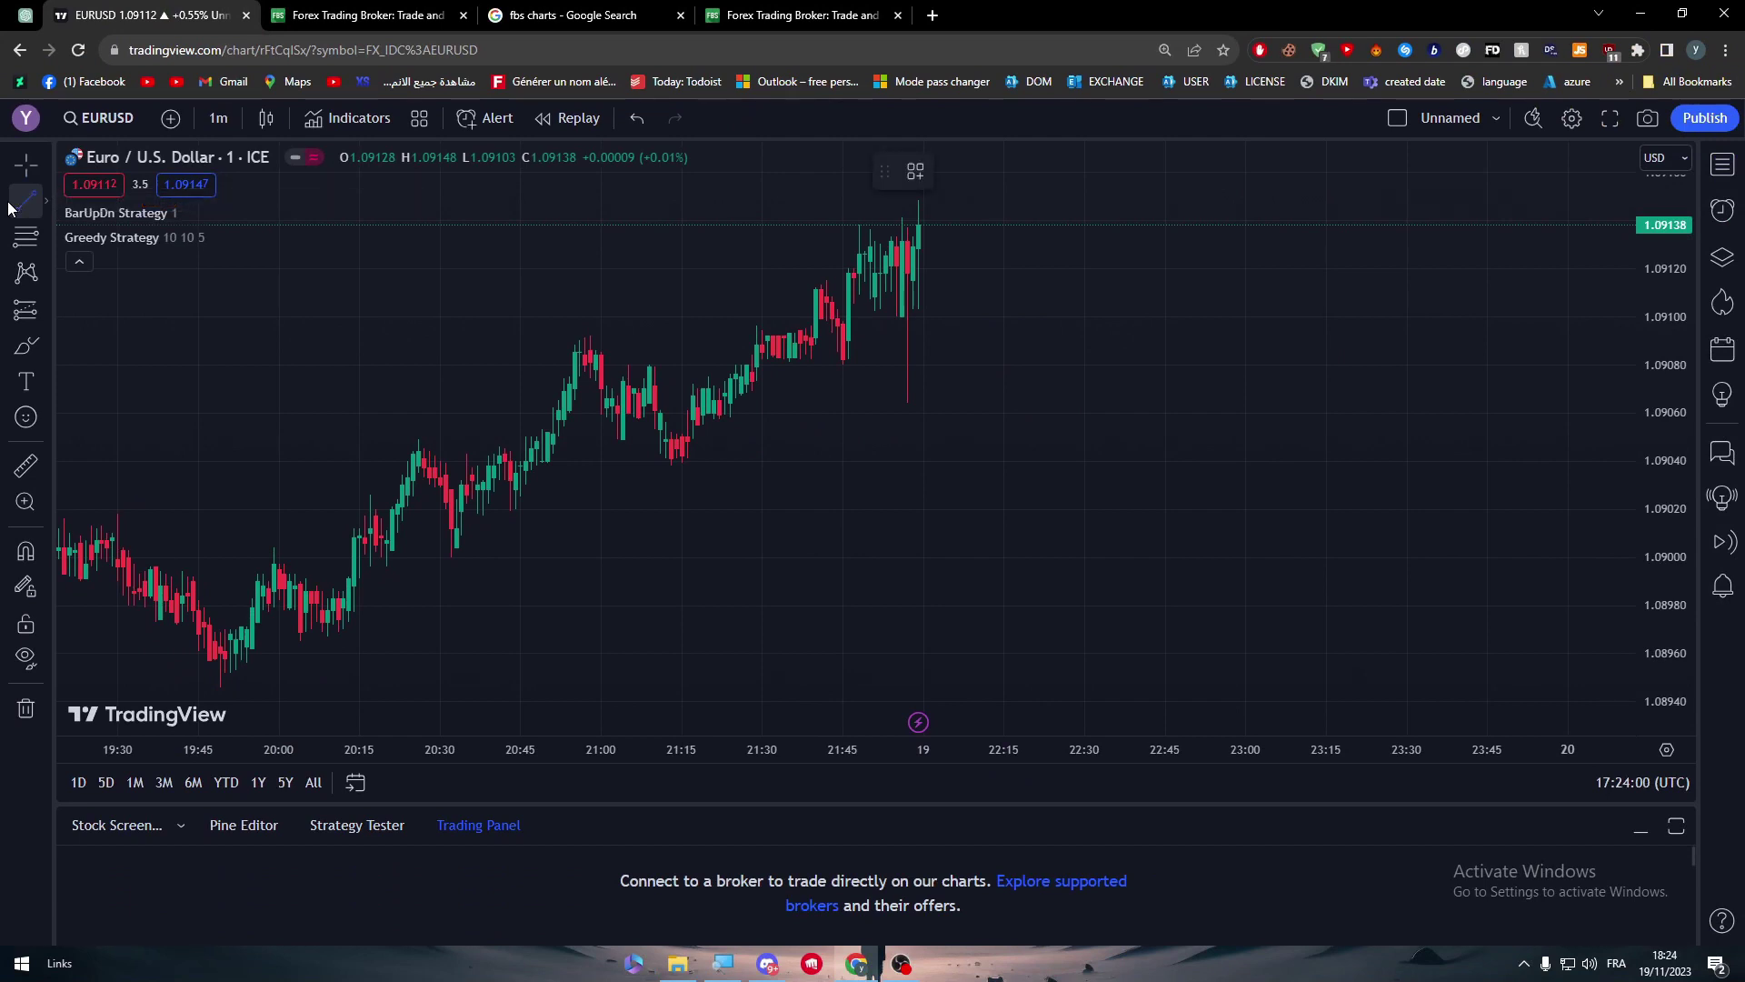
left_click(762, 463)
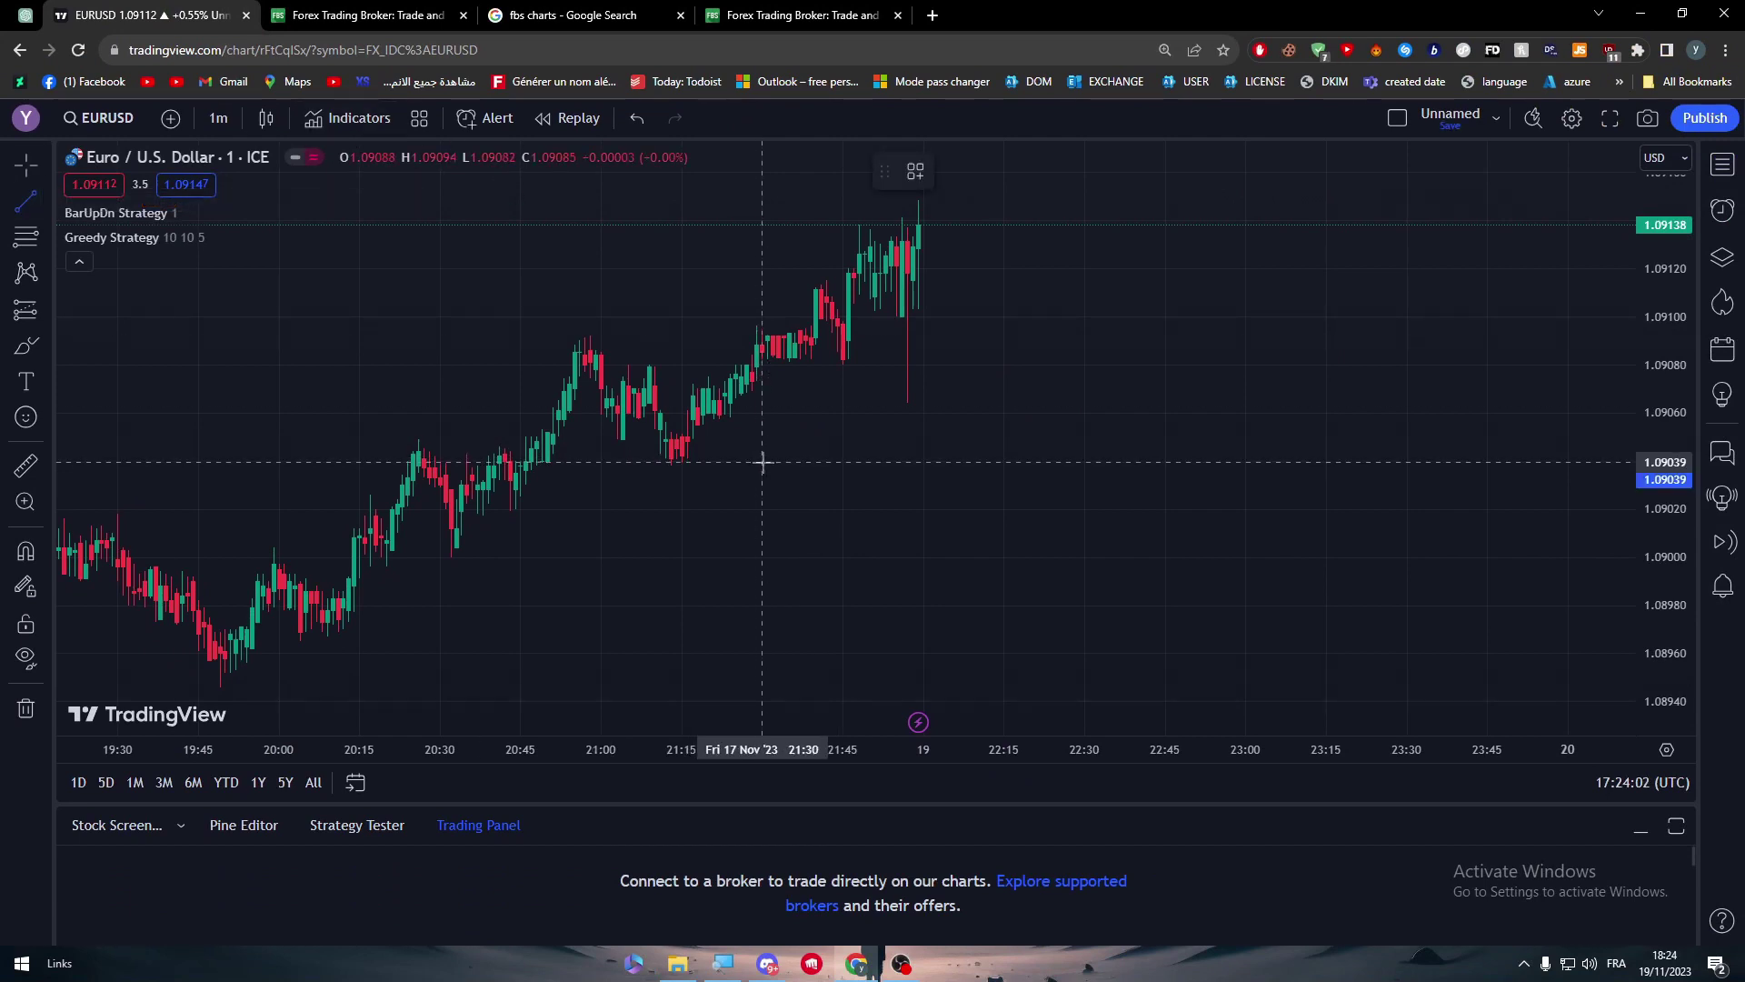
left_click(1535, 461)
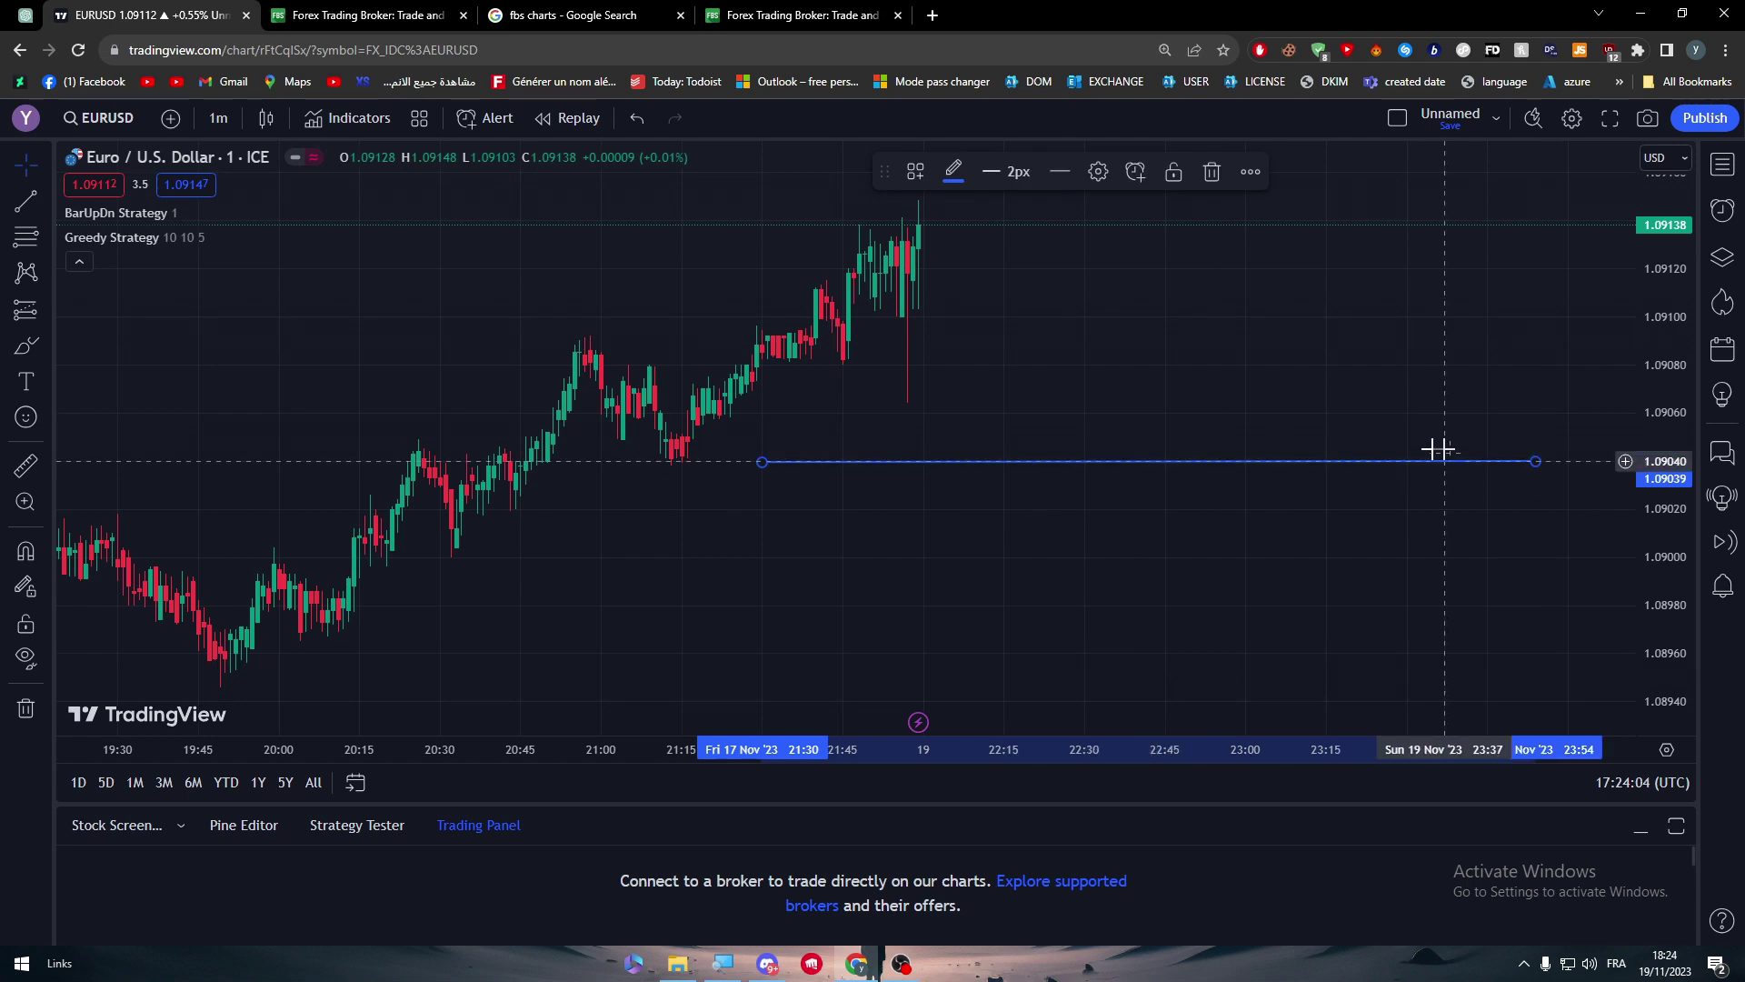
left_click_drag(1239, 461, 1088, 337)
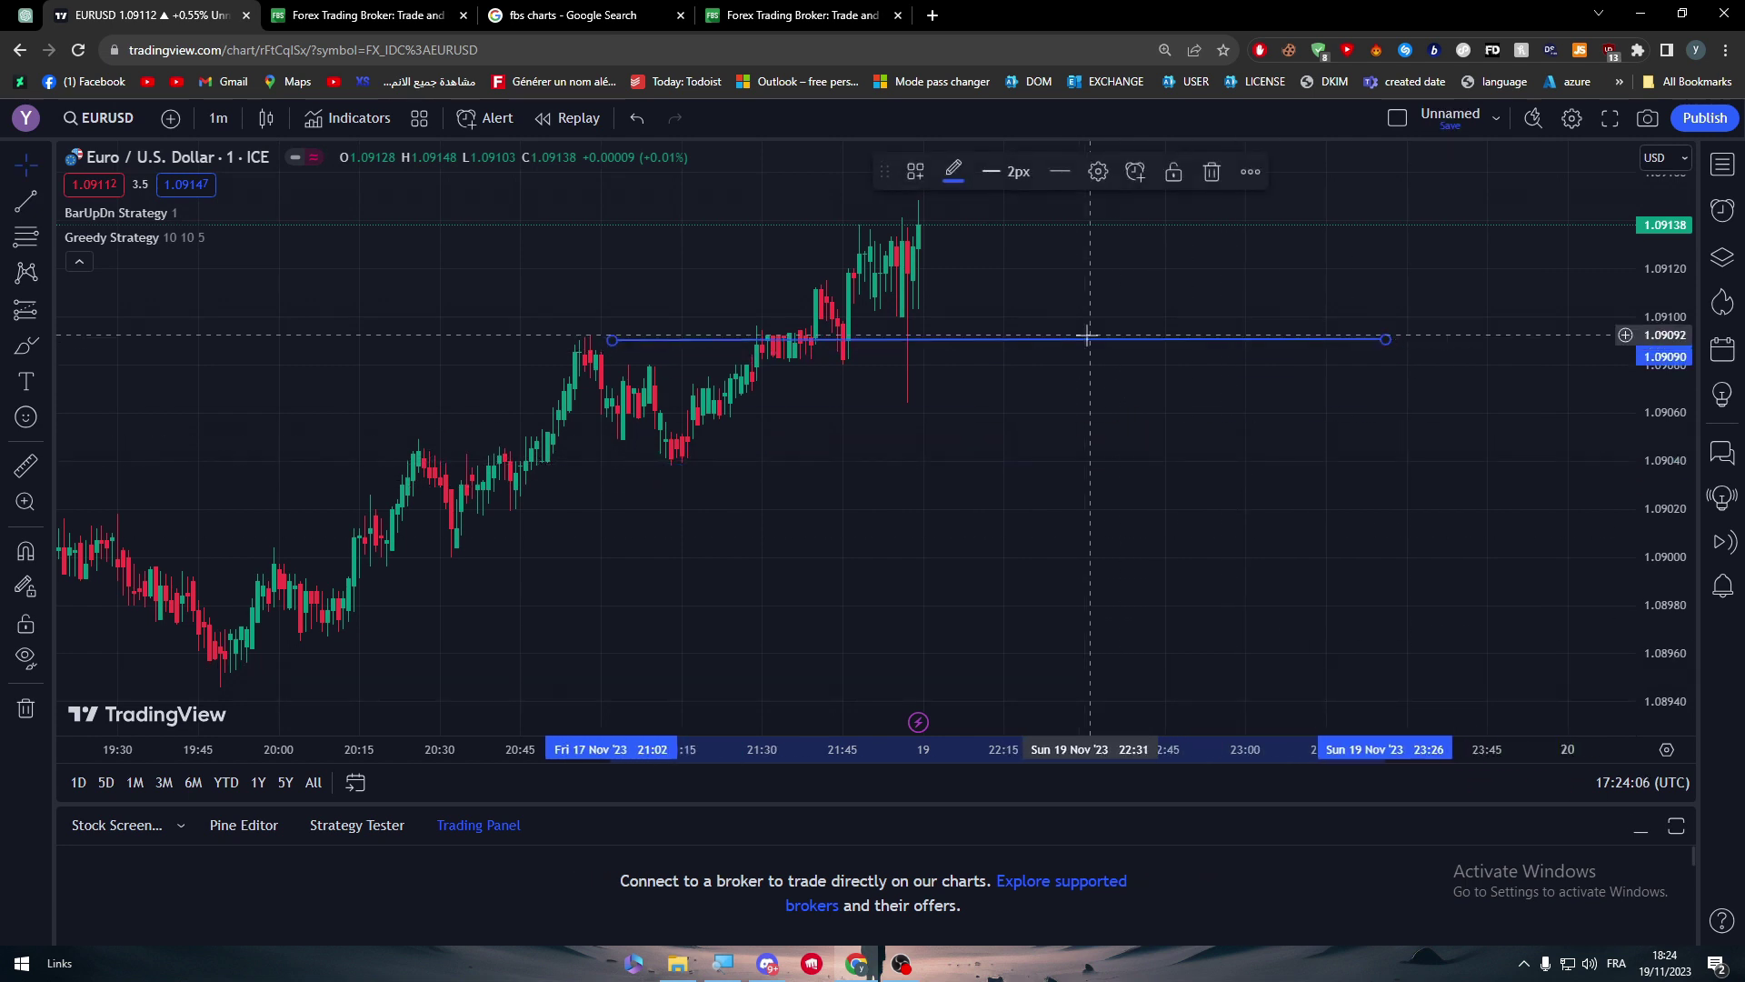
Recolour the line orange, nudging it up to about 1.09098
left_click(955, 173)
left_click(1020, 270)
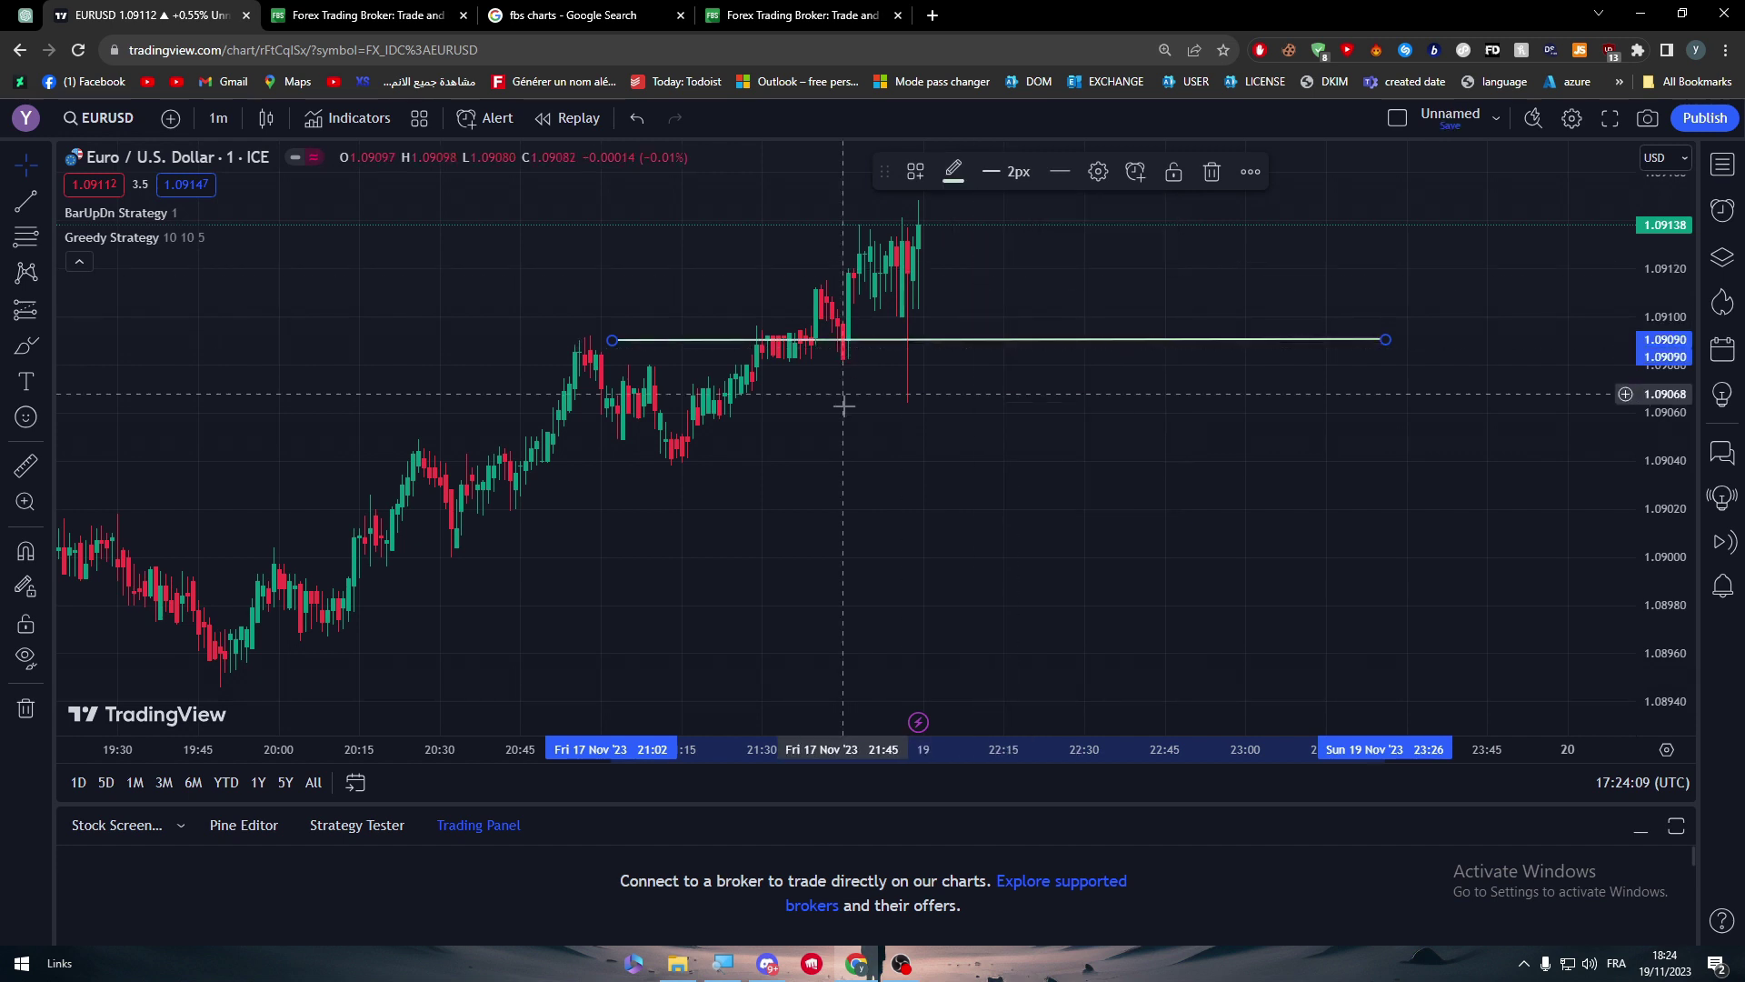
left_click(953, 180)
left_click(955, 241)
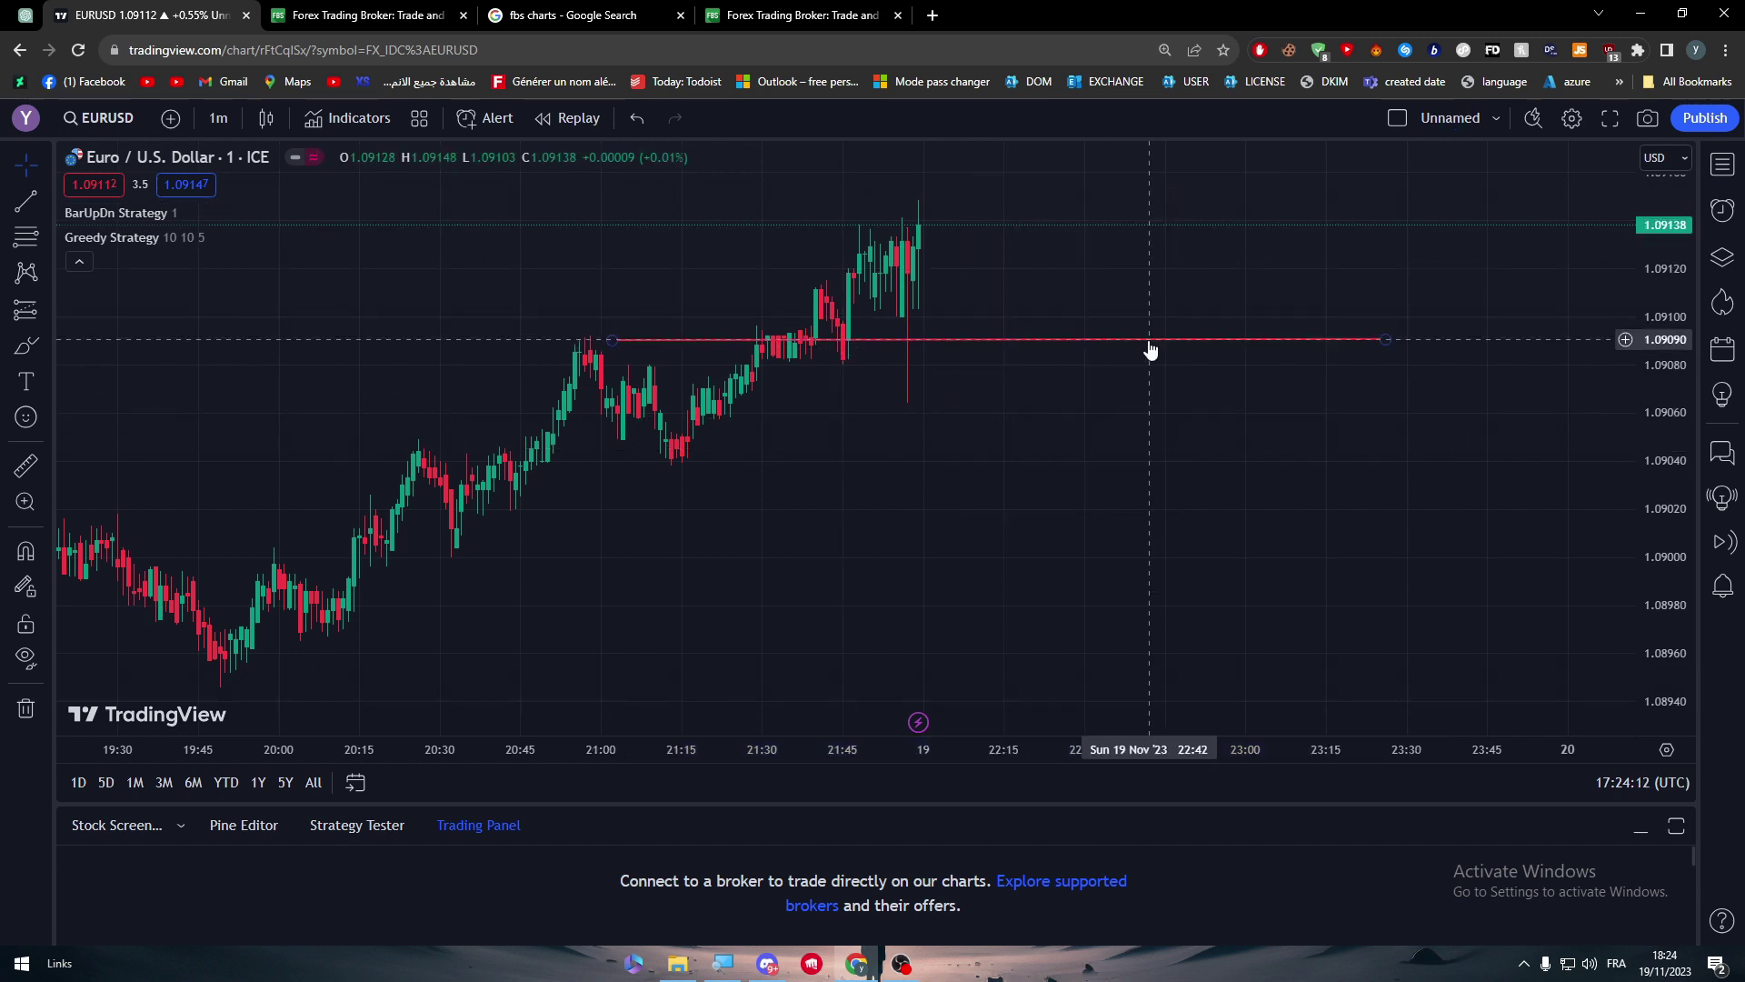
left_click_drag(1150, 343, 1064, 323)
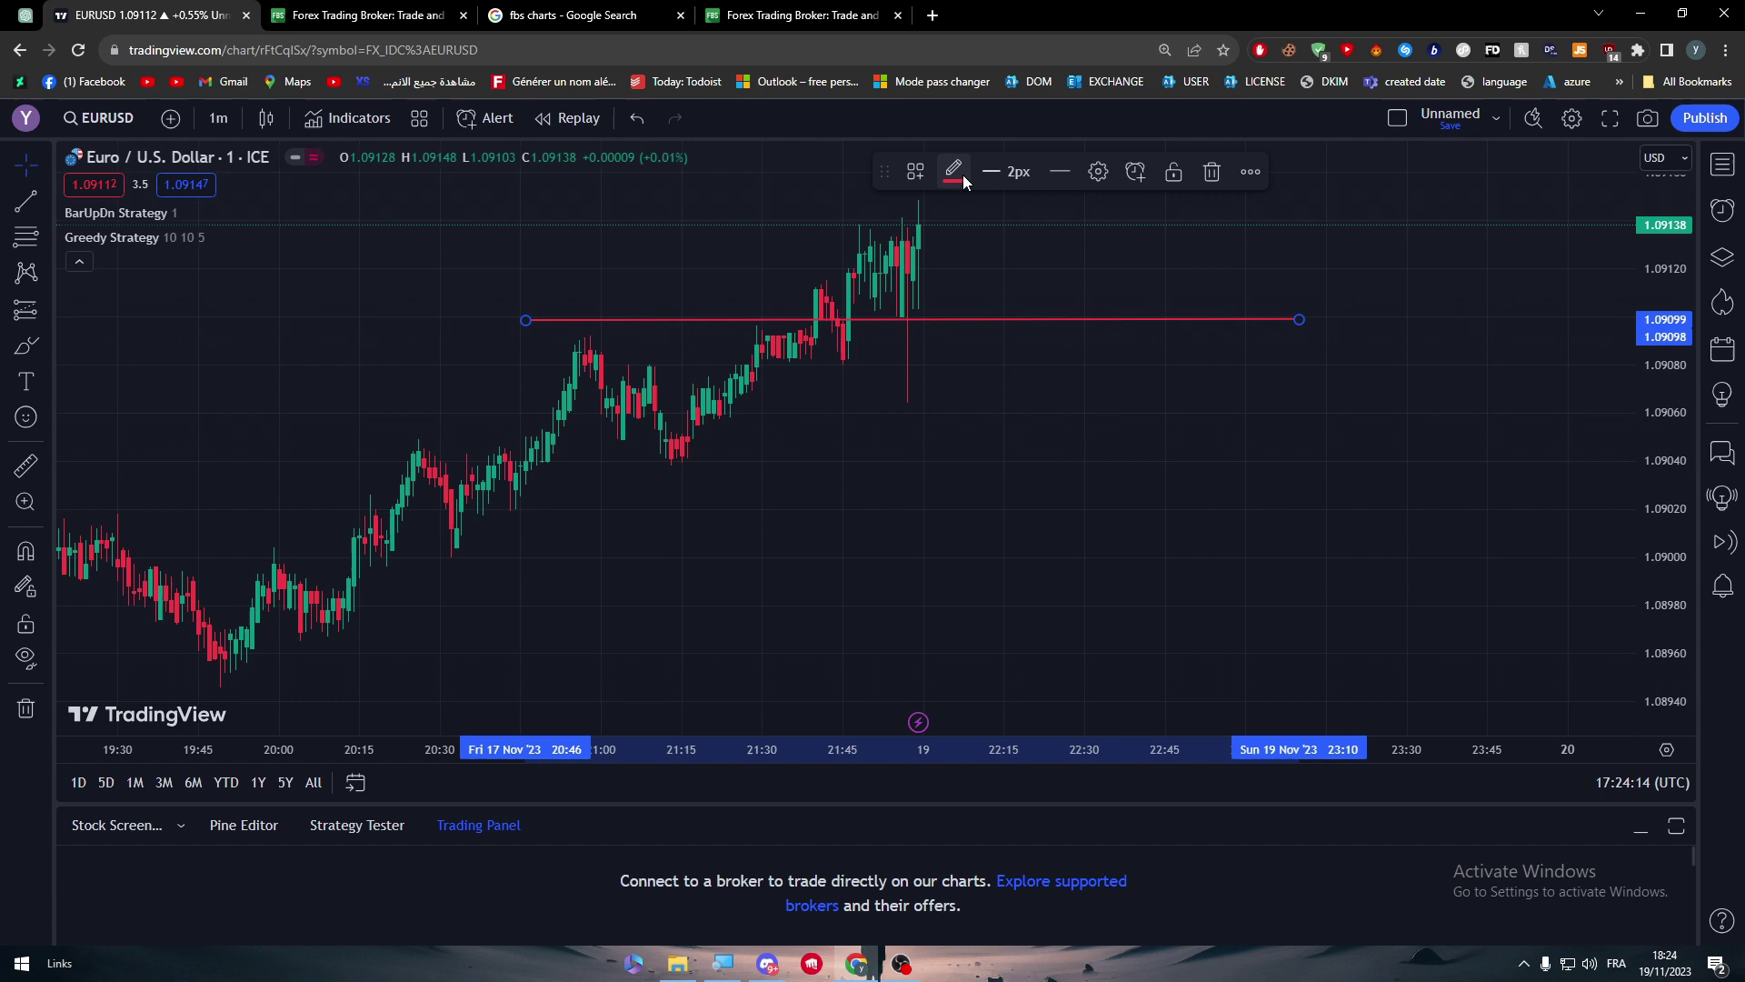
left_click(955, 173)
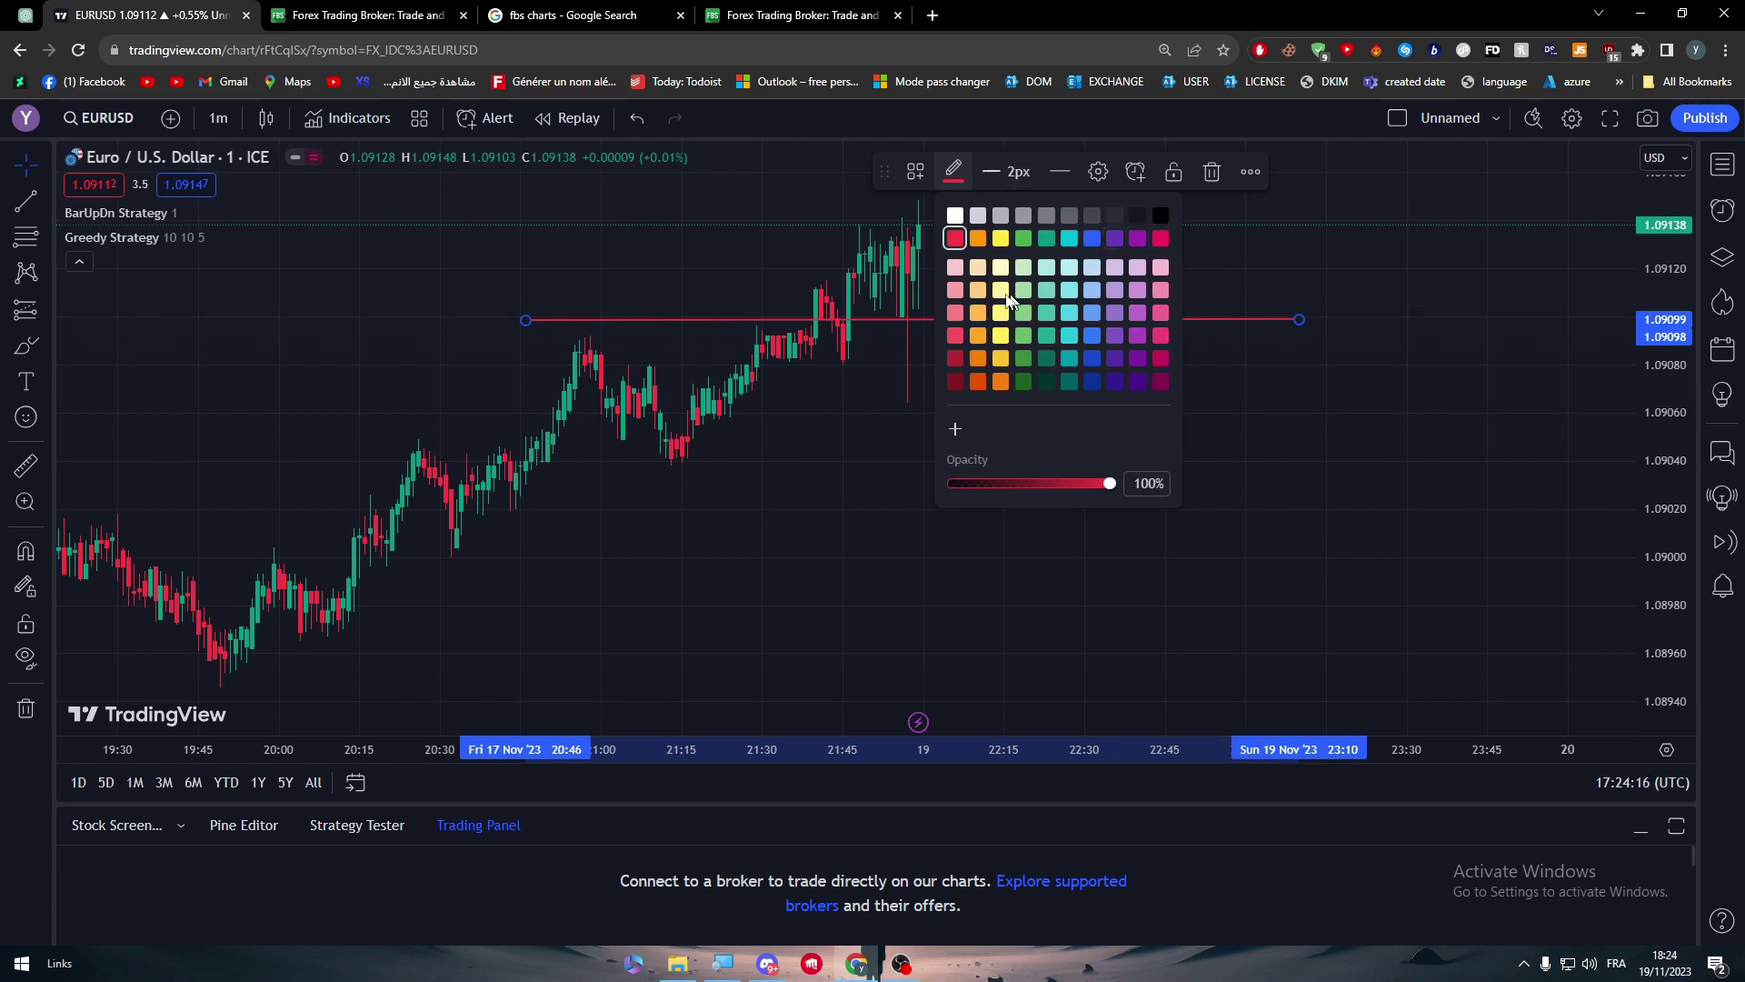
left_click(1000, 380)
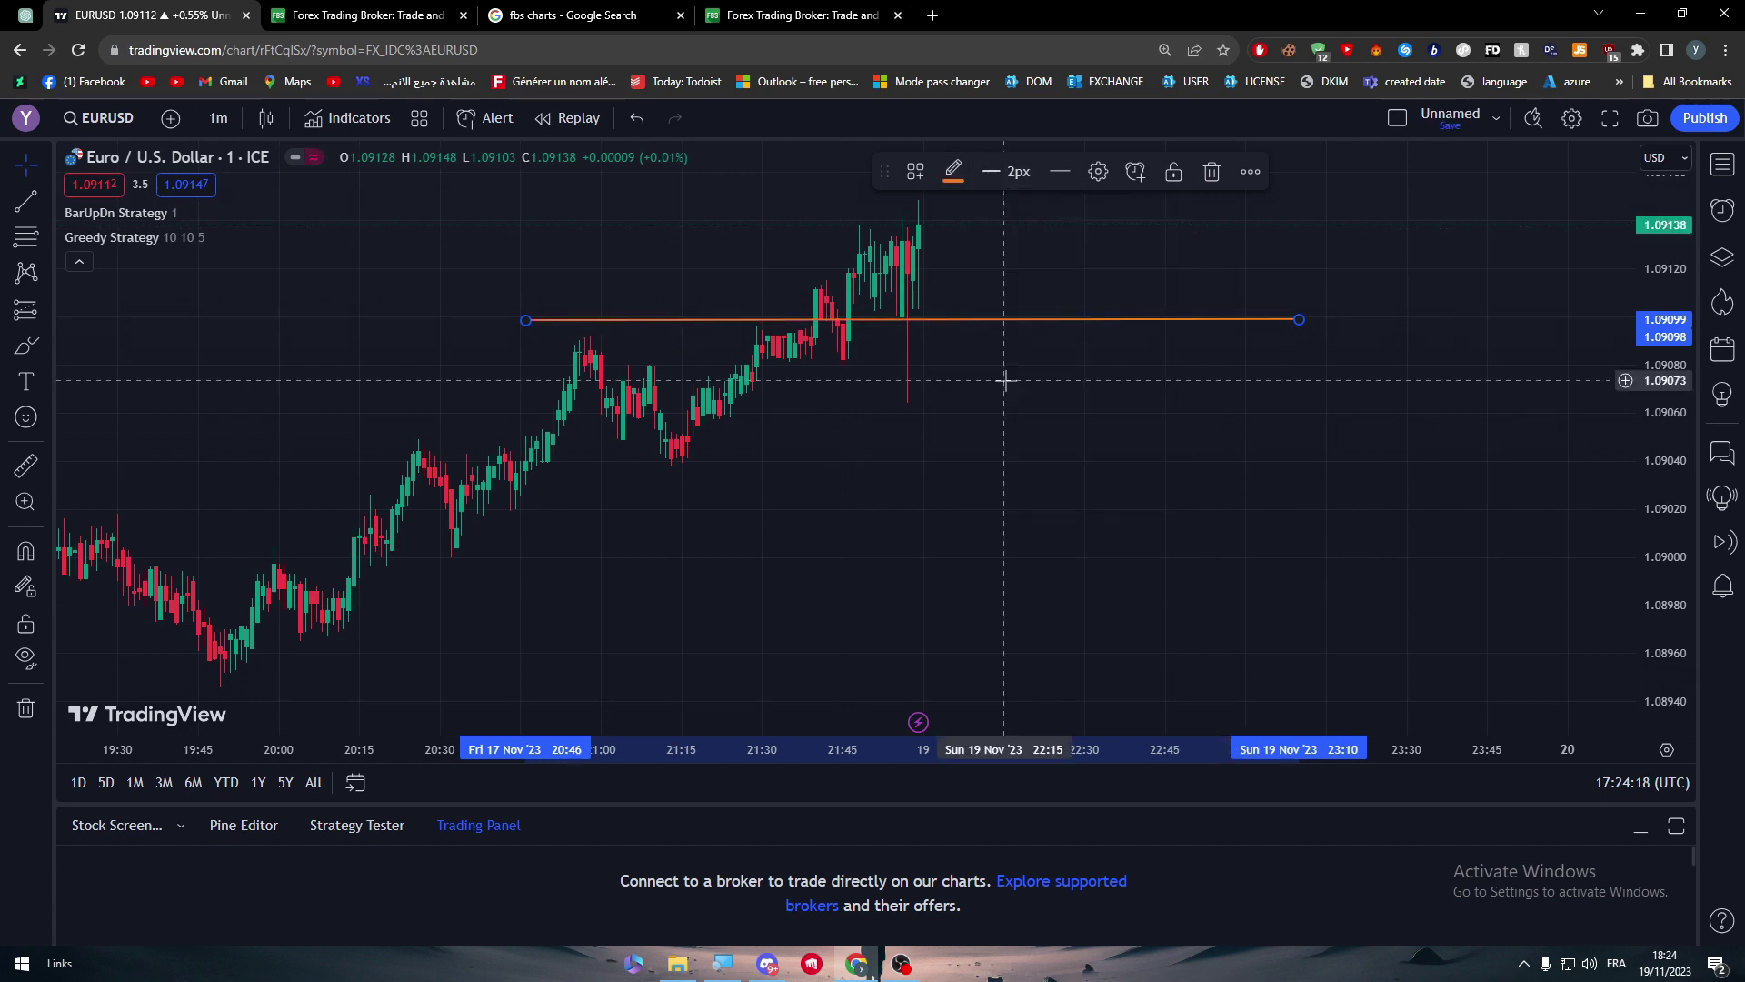
left_click(1190, 587)
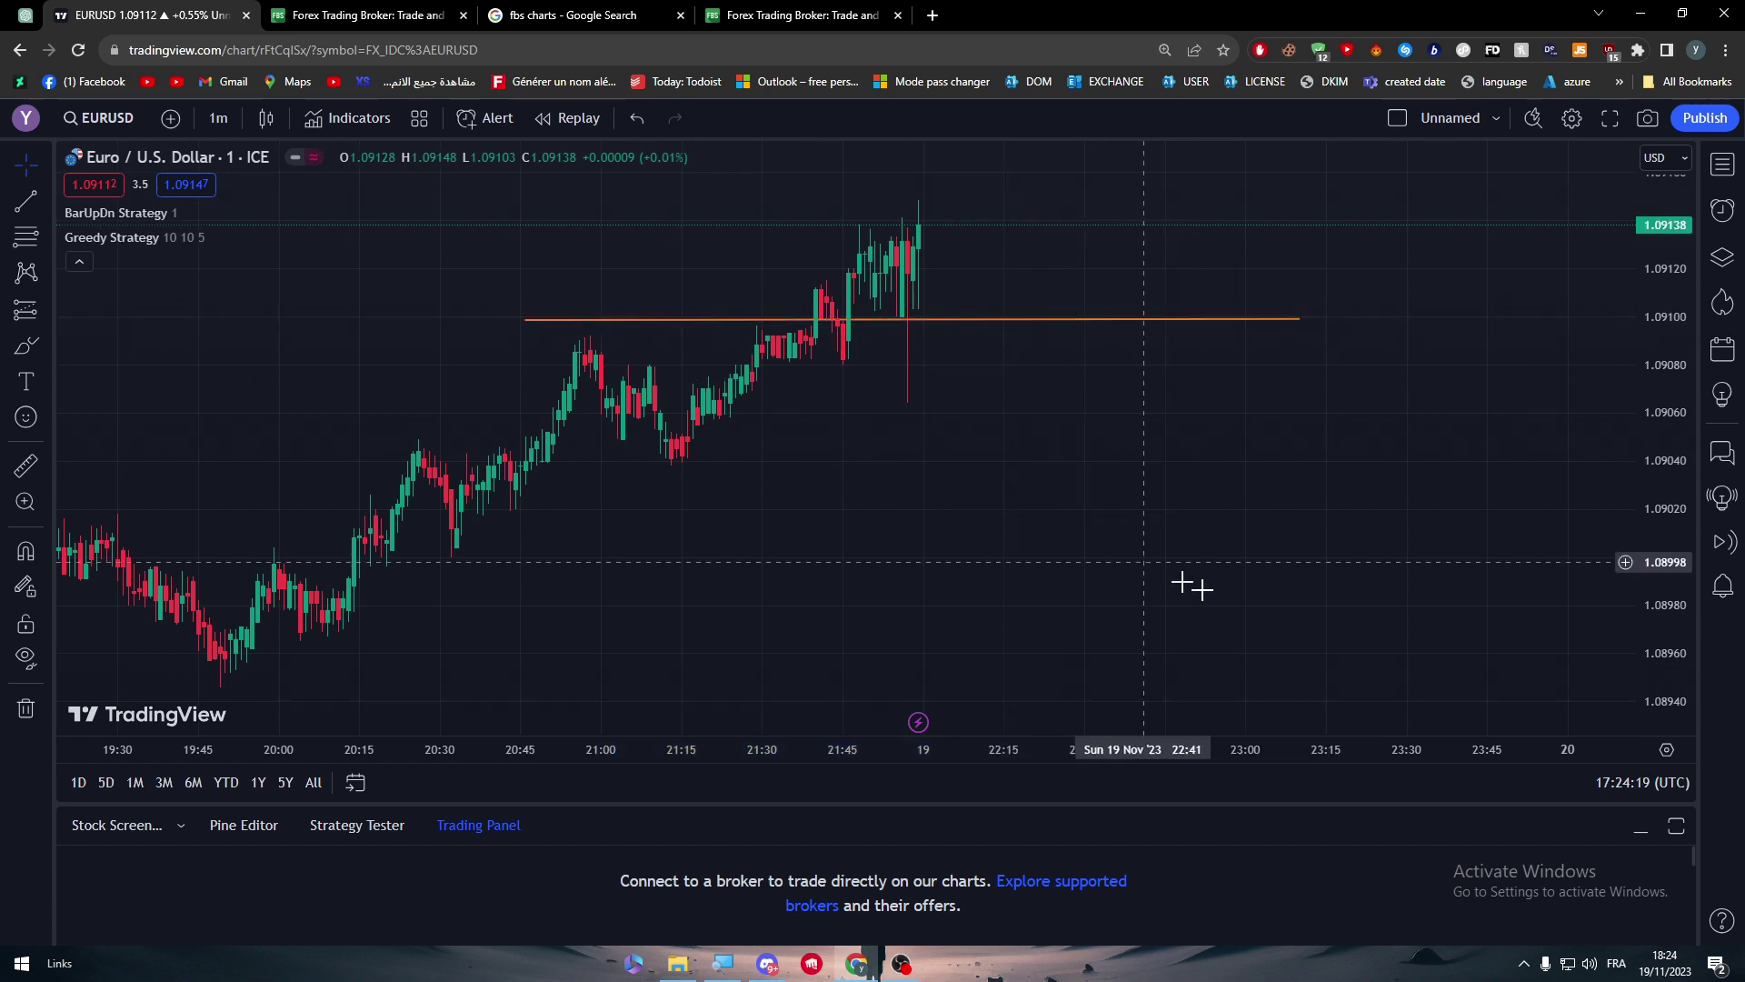
left_click(989, 317)
left_click(1025, 289)
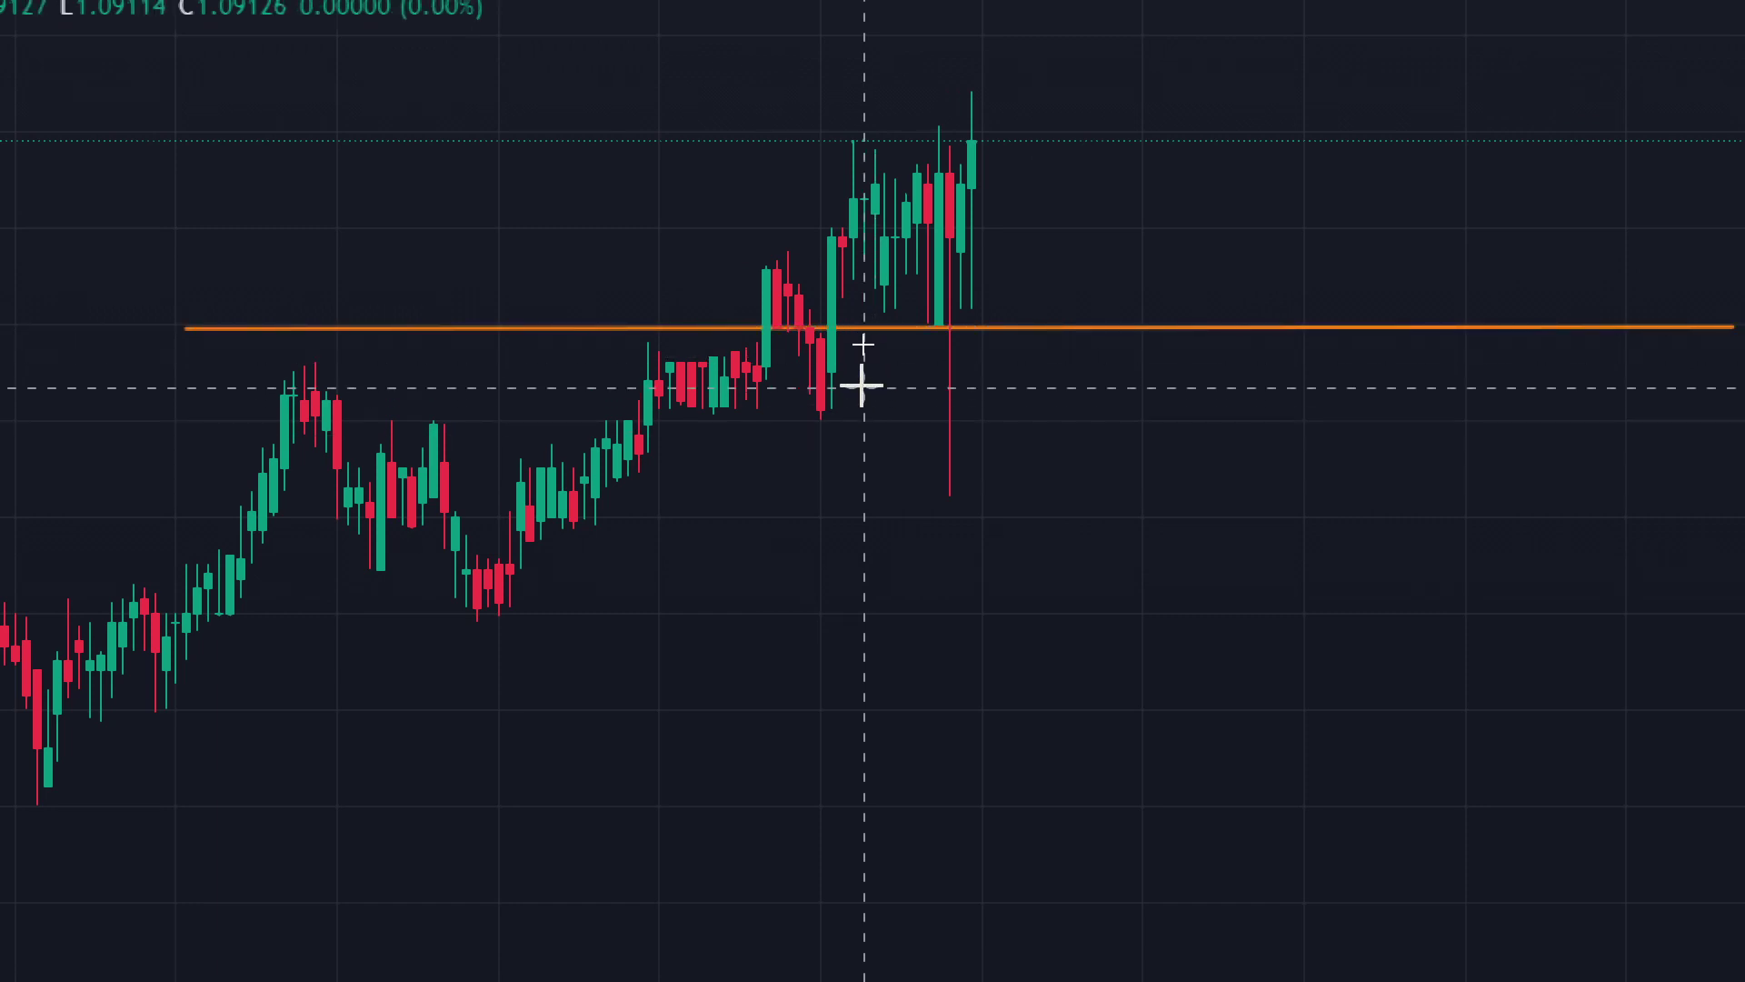
Lower the orange line onto the earlier candle lows at about 1.08973
left_click_drag(853, 327, 481, 708)
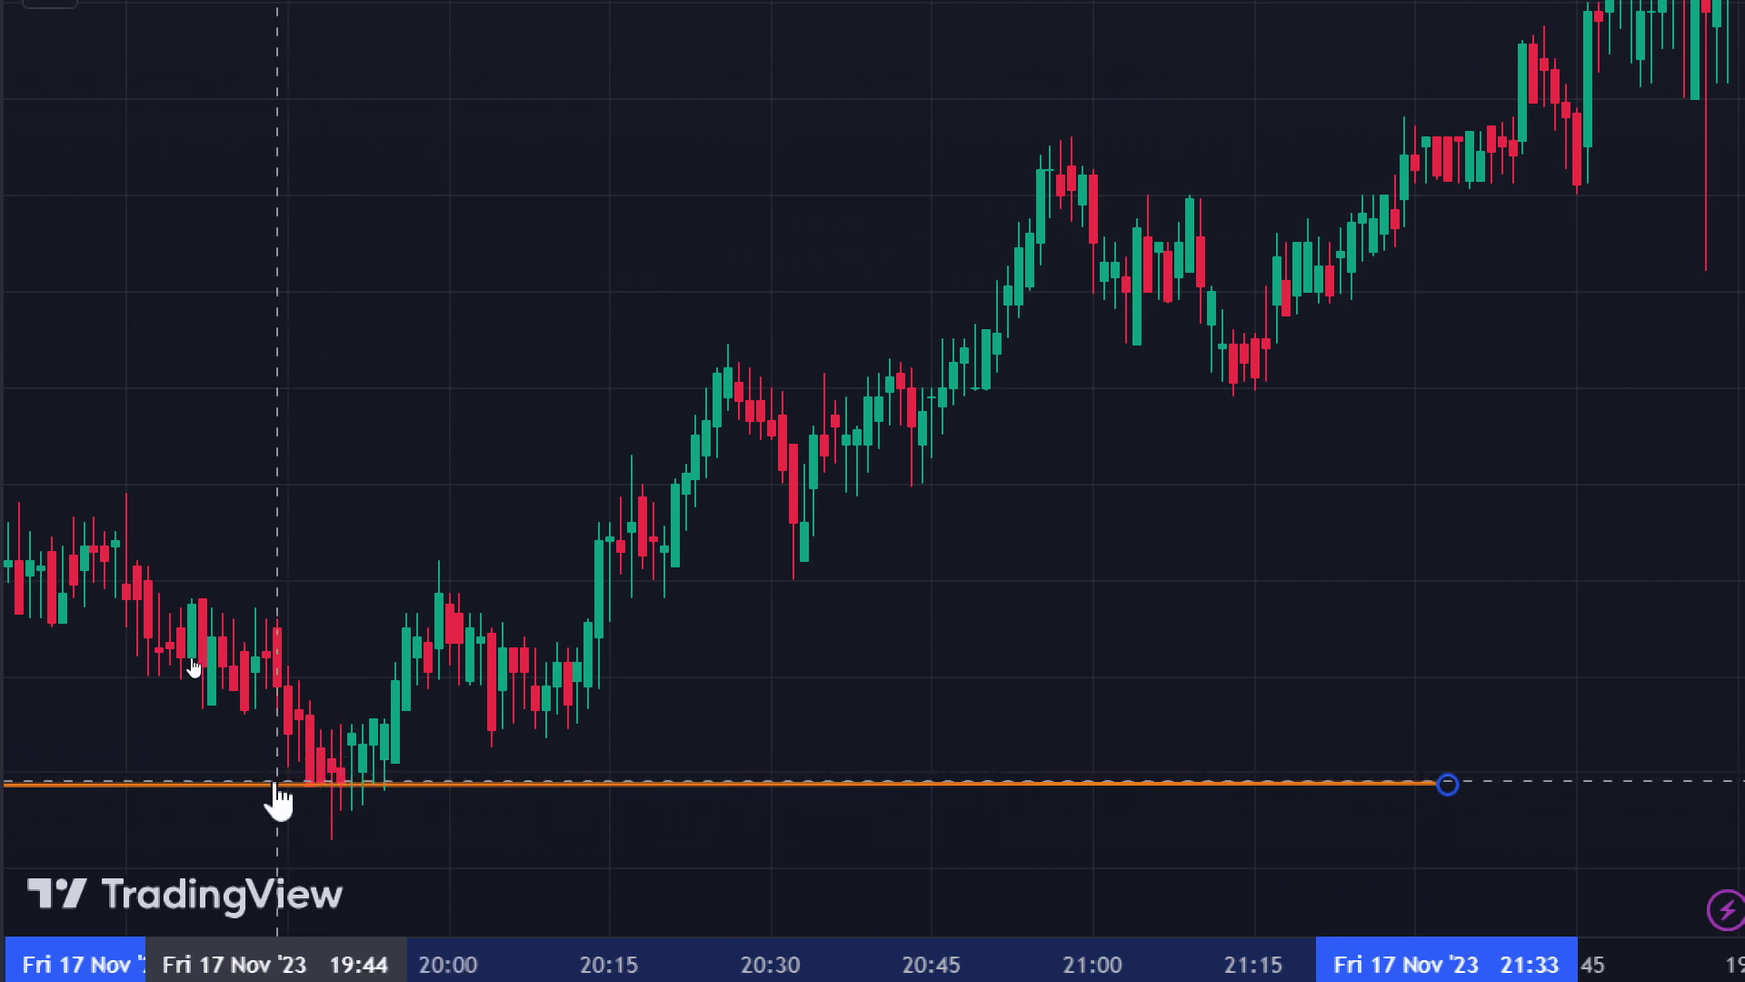
left_click_drag(300, 793, 304, 709)
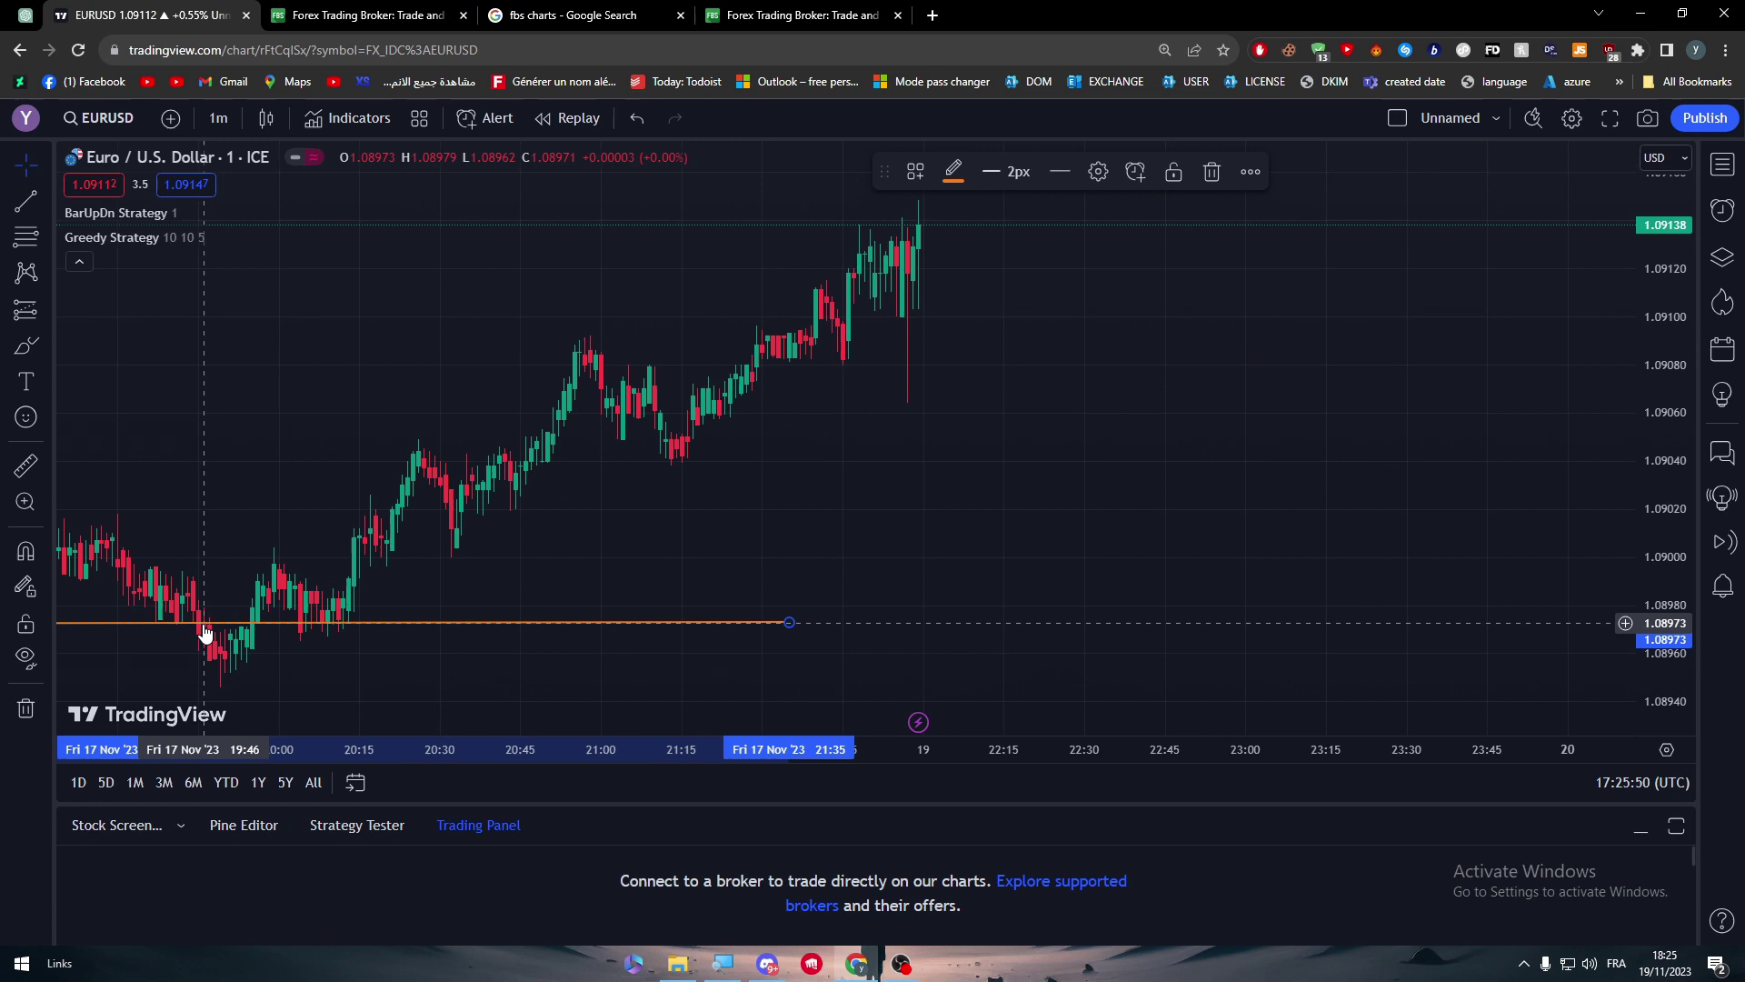
Shorten the orange support line, reposition it near 1.08995, then switch to the fbs.com tab
left_click_drag(204, 634, 853, 580)
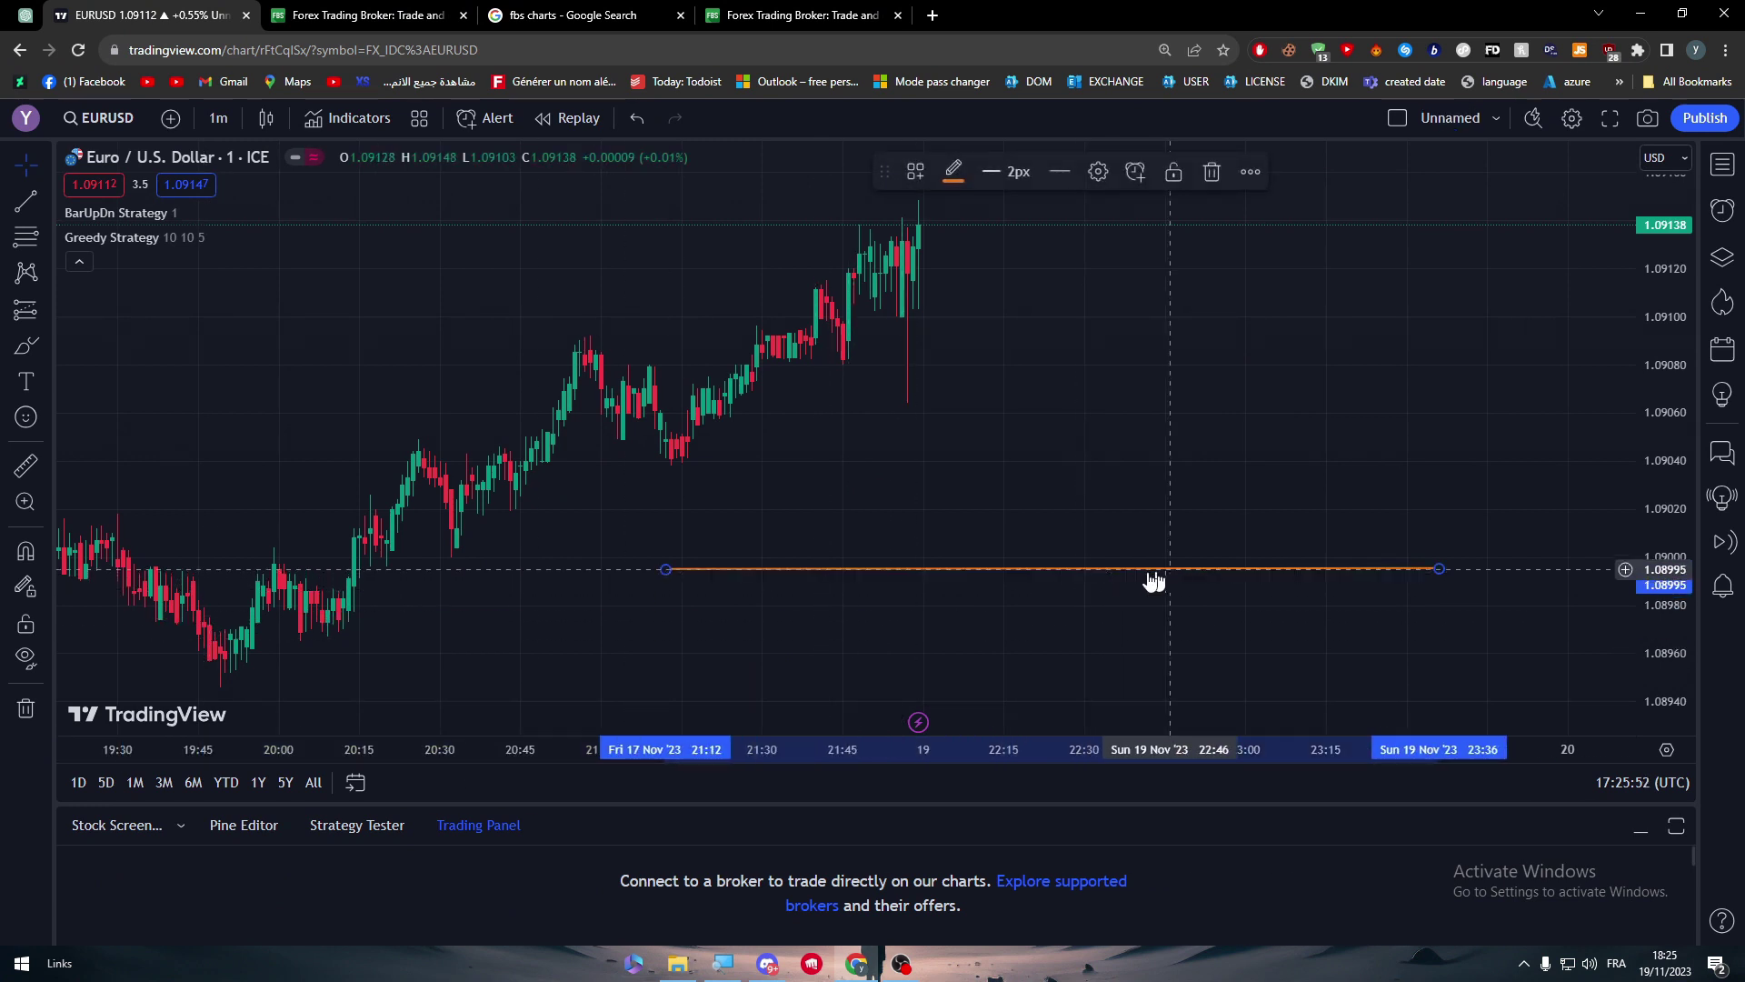
left_click_drag(1439, 569, 1033, 571)
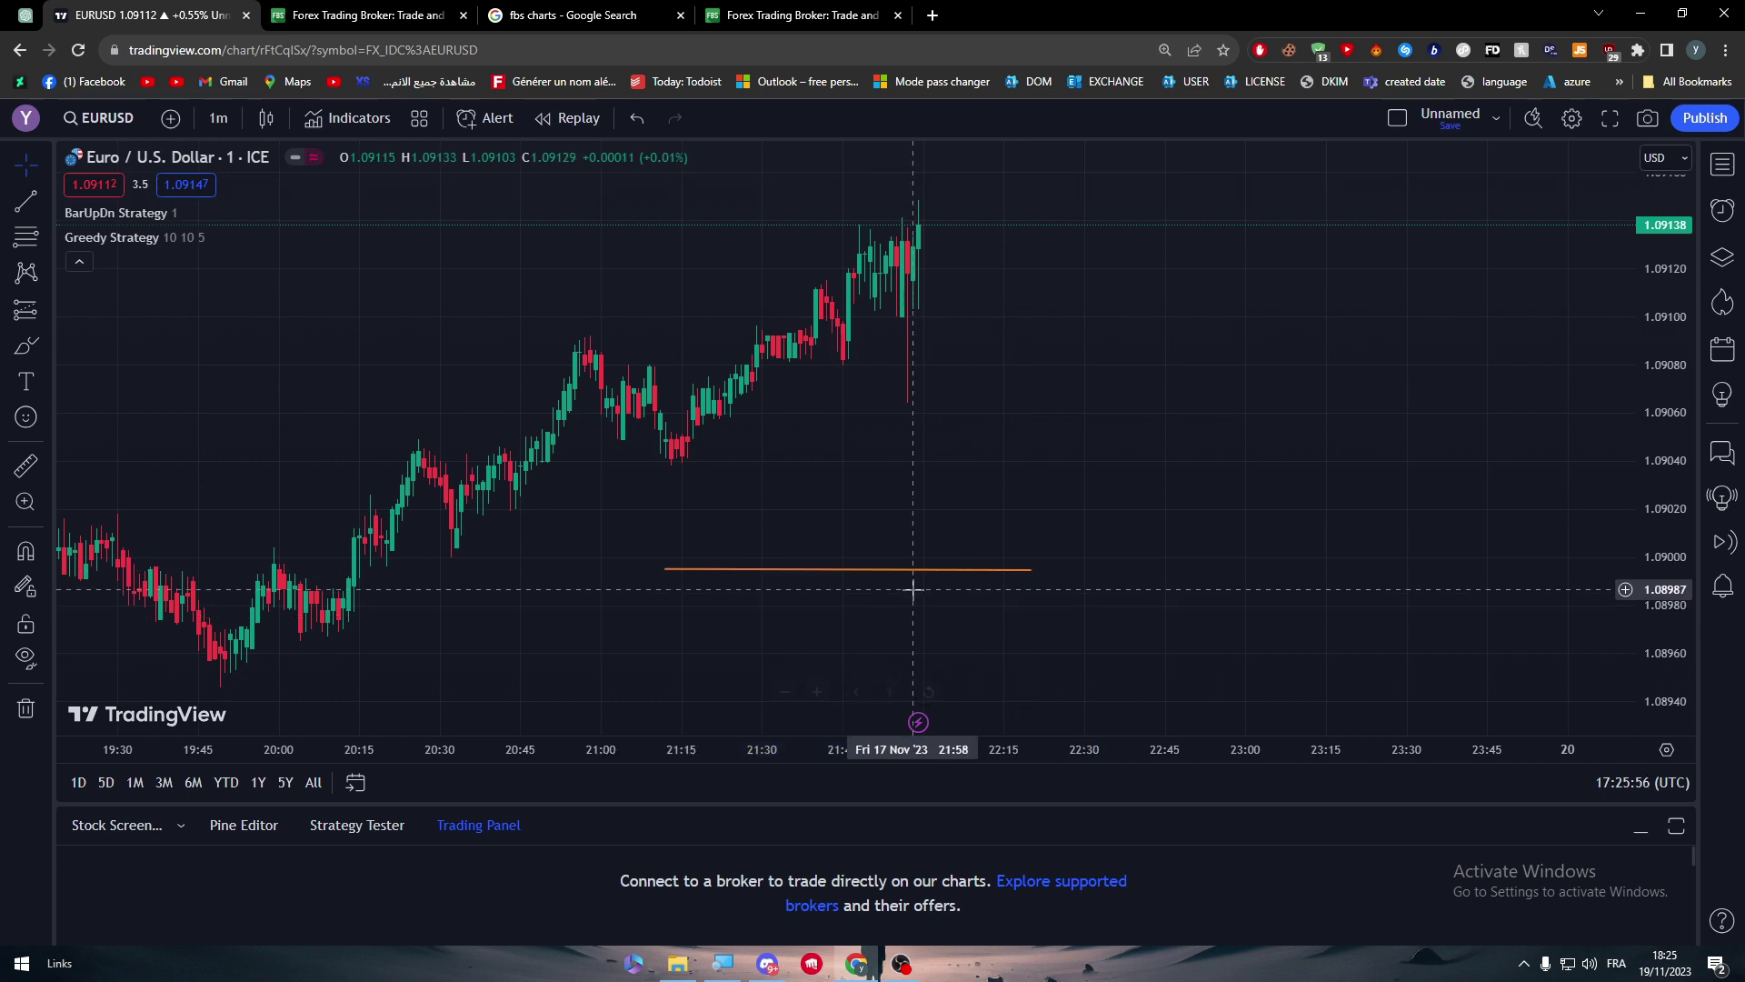
left_click_drag(864, 571, 783, 646)
key("ctrl+Tab")
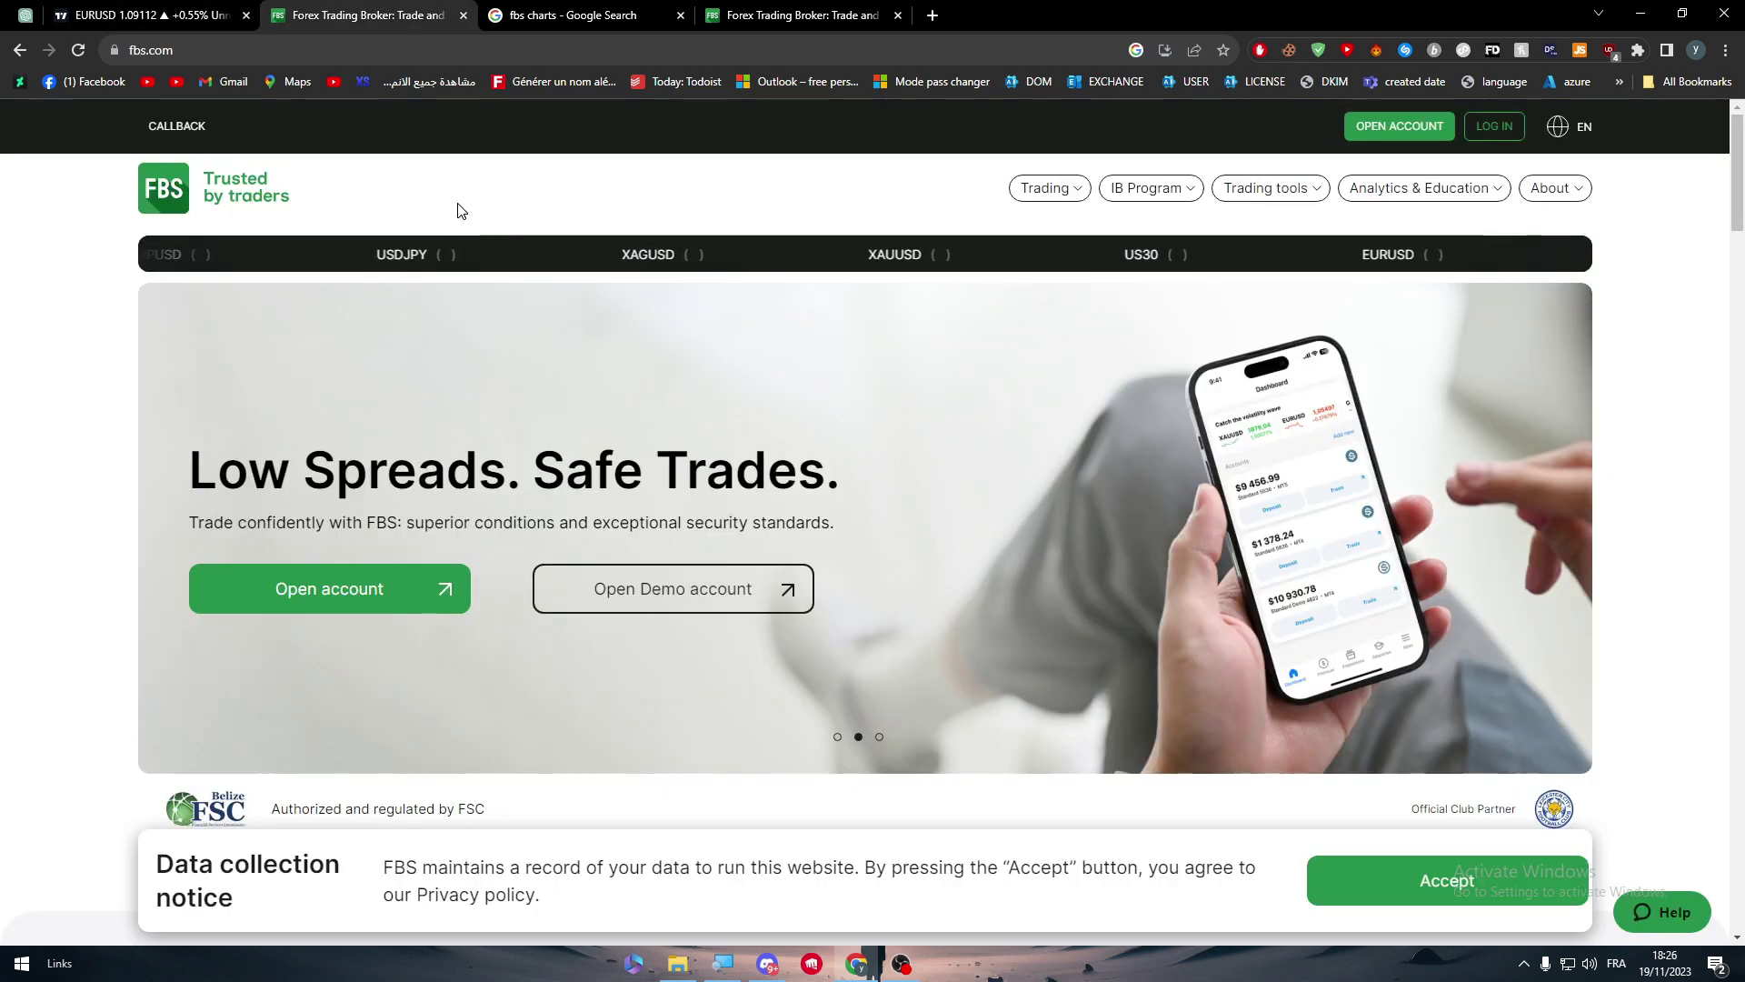